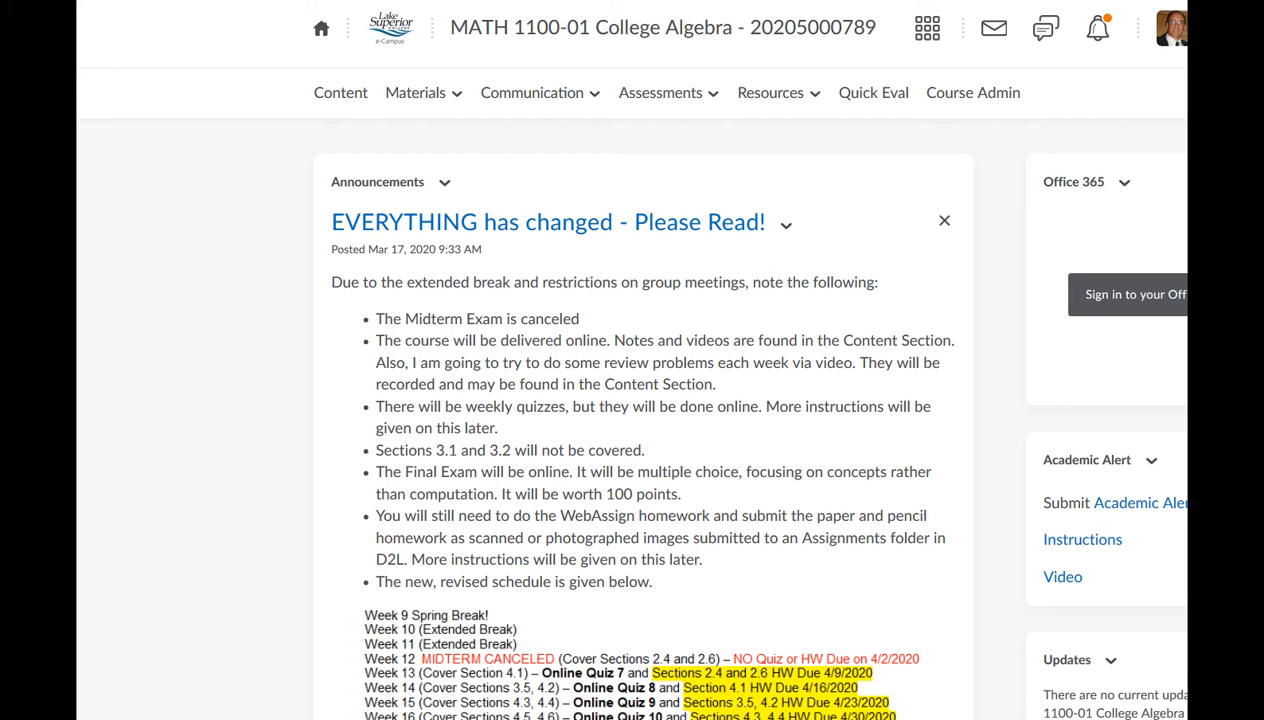
# Open the Question Library in the course's quizzes area
pyautogui.click(674, 100)
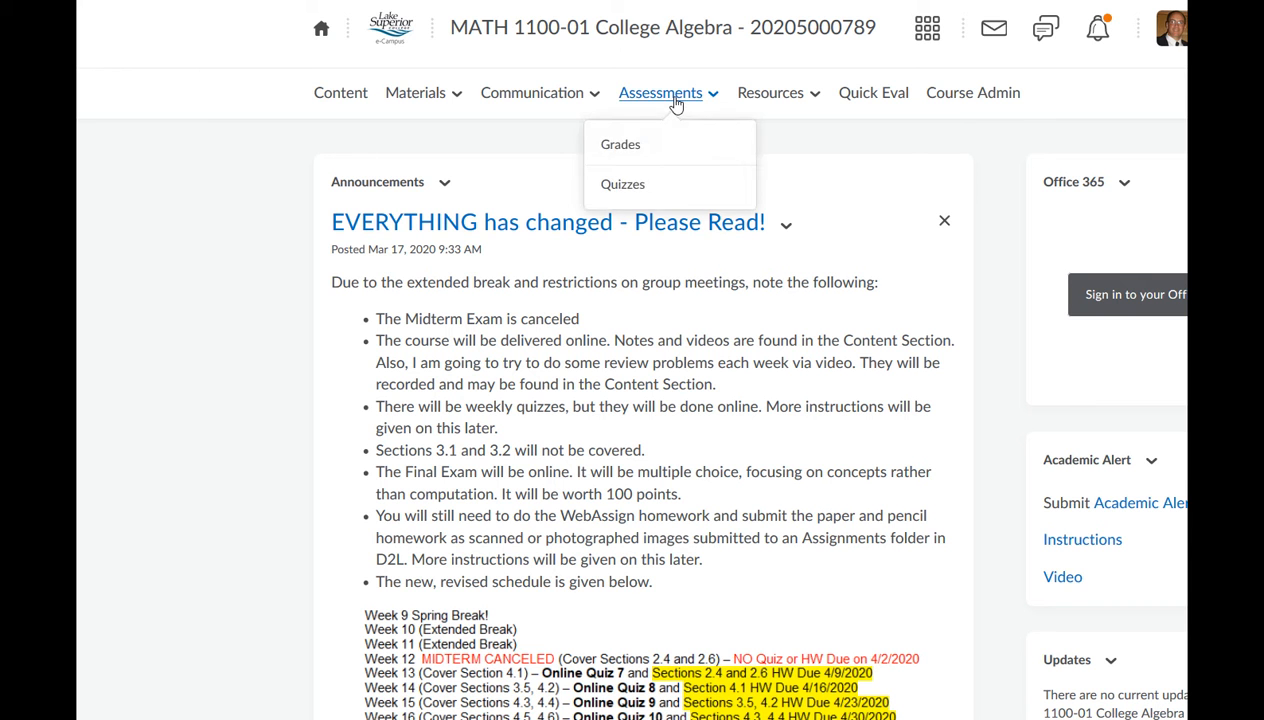
pyautogui.click(630, 194)
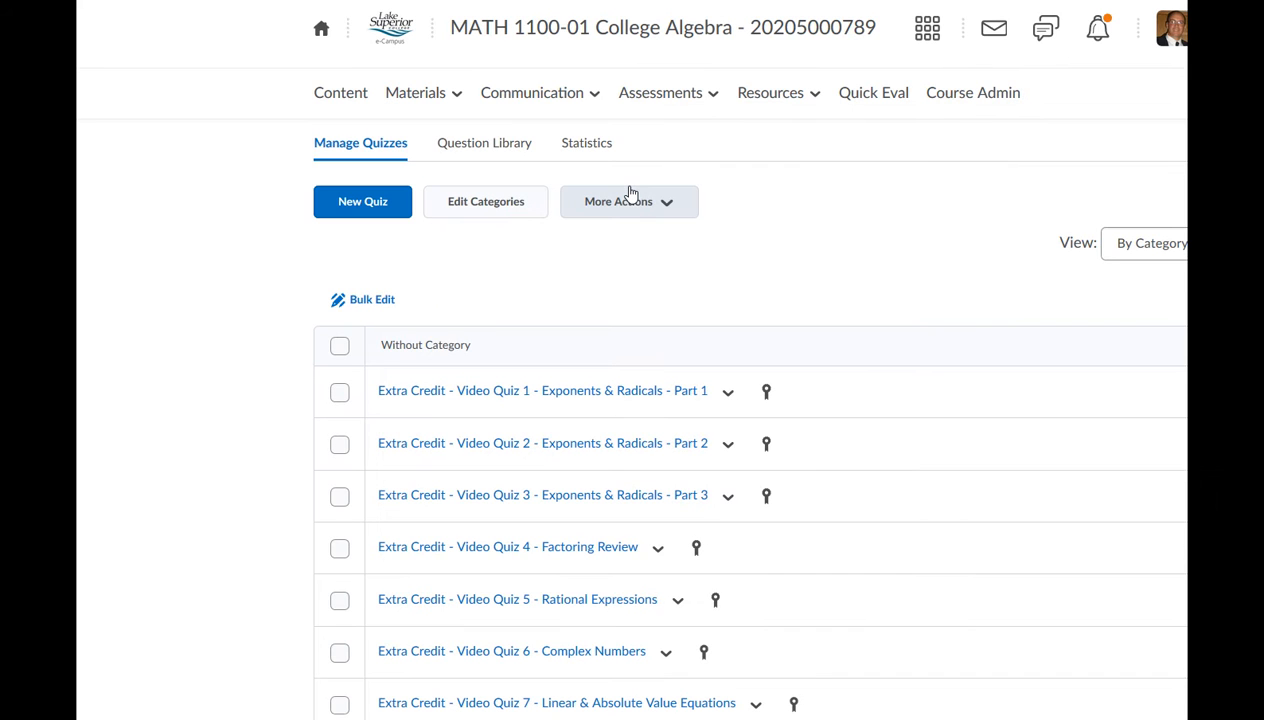
pyautogui.click(477, 146)
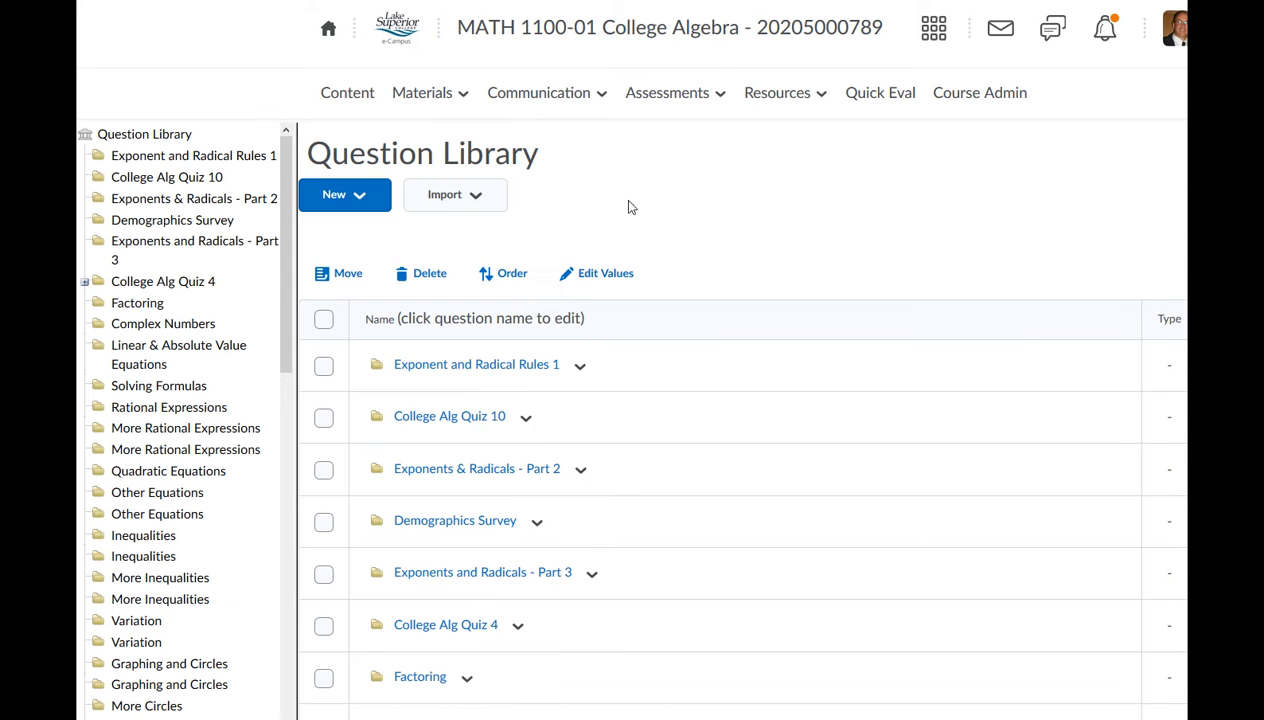
# Create and save a new question library section titled "Sample Quiz"
pyautogui.click(358, 197)
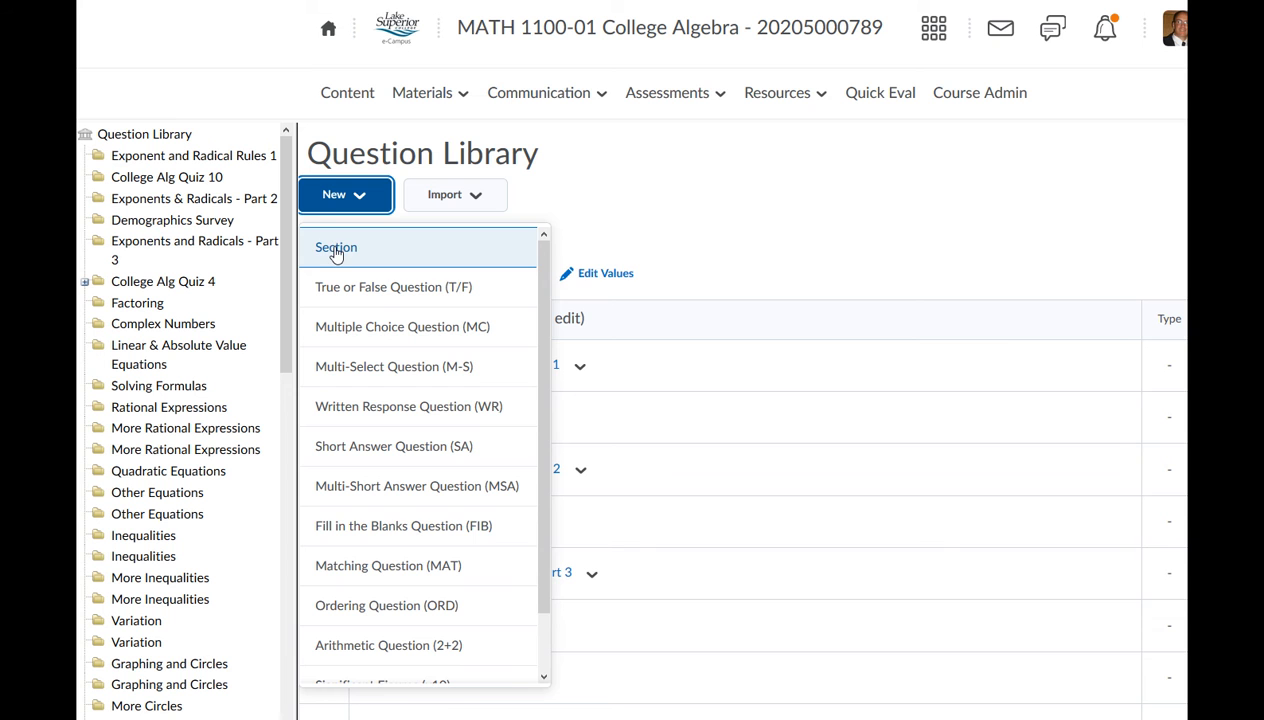
pyautogui.click(337, 250)
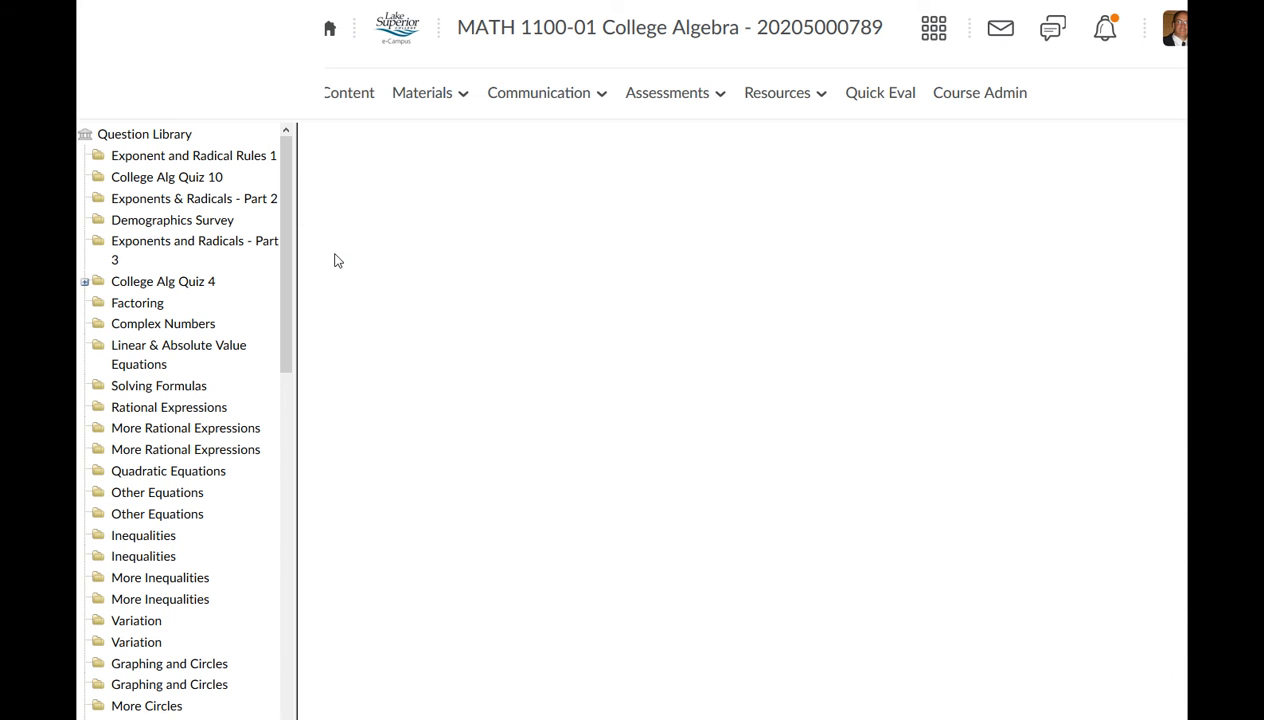
pyautogui.click(407, 115)
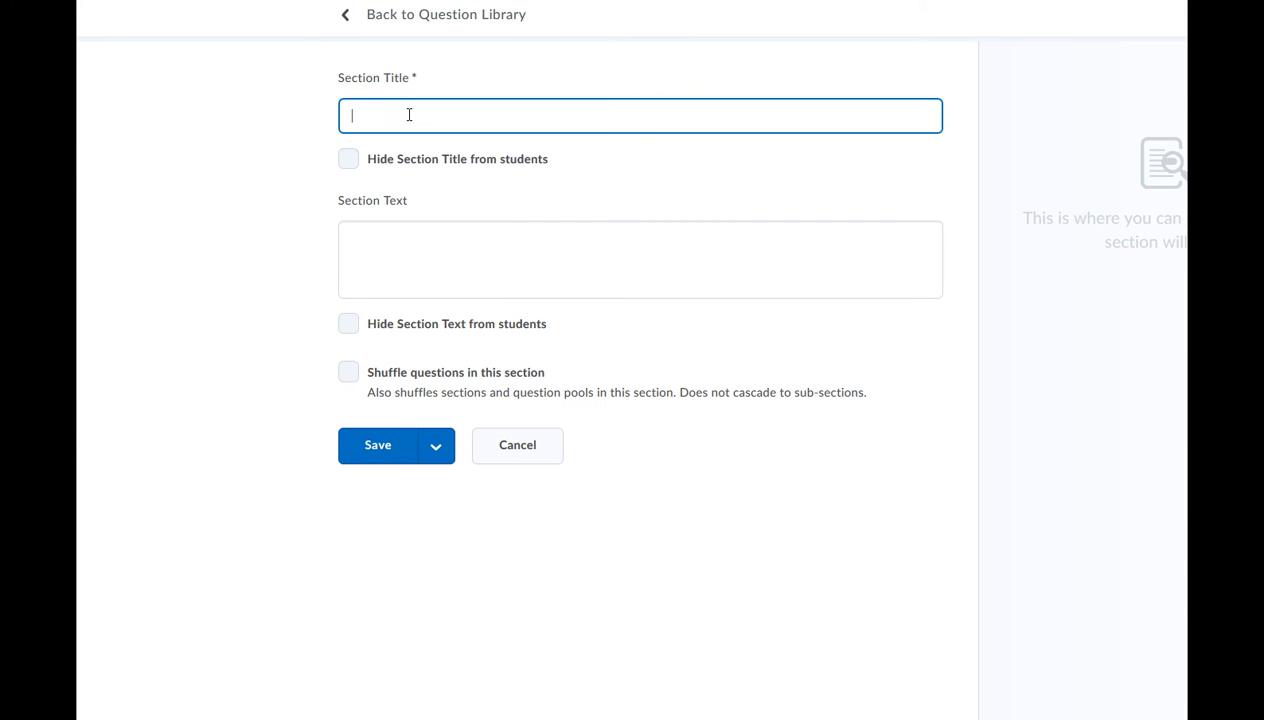
pyautogui.write('S')
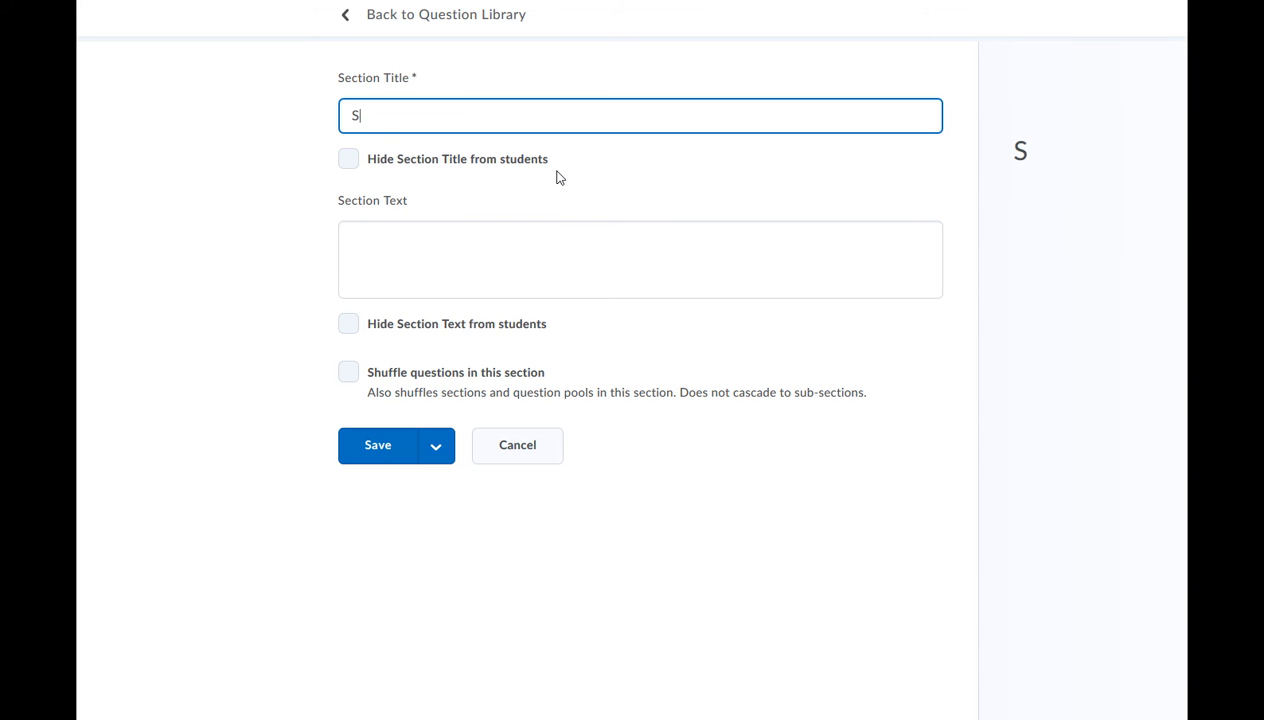
pyautogui.write('ample Quiz')
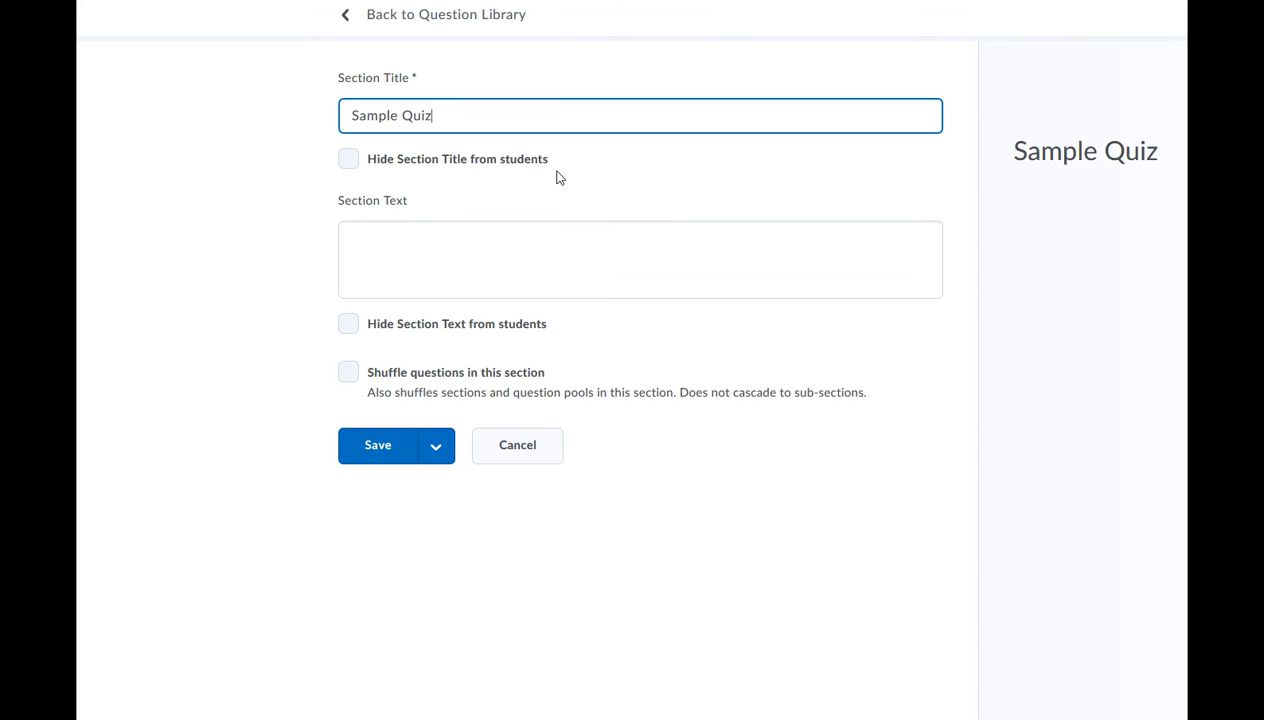
pyautogui.click(368, 441)
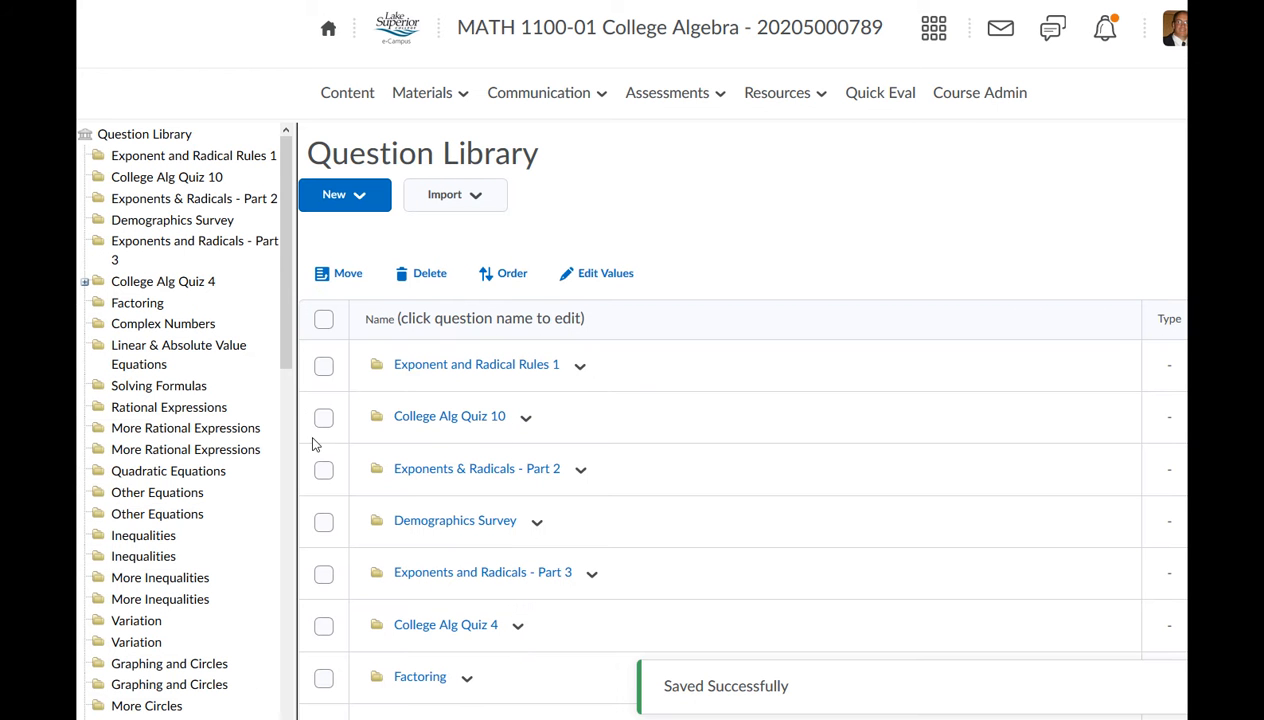
# Open the Sample Quiz section at the end of the library and start a new multiple choice question in it
pyautogui.moveTo(285, 245); pyautogui.dragTo(280, 712)
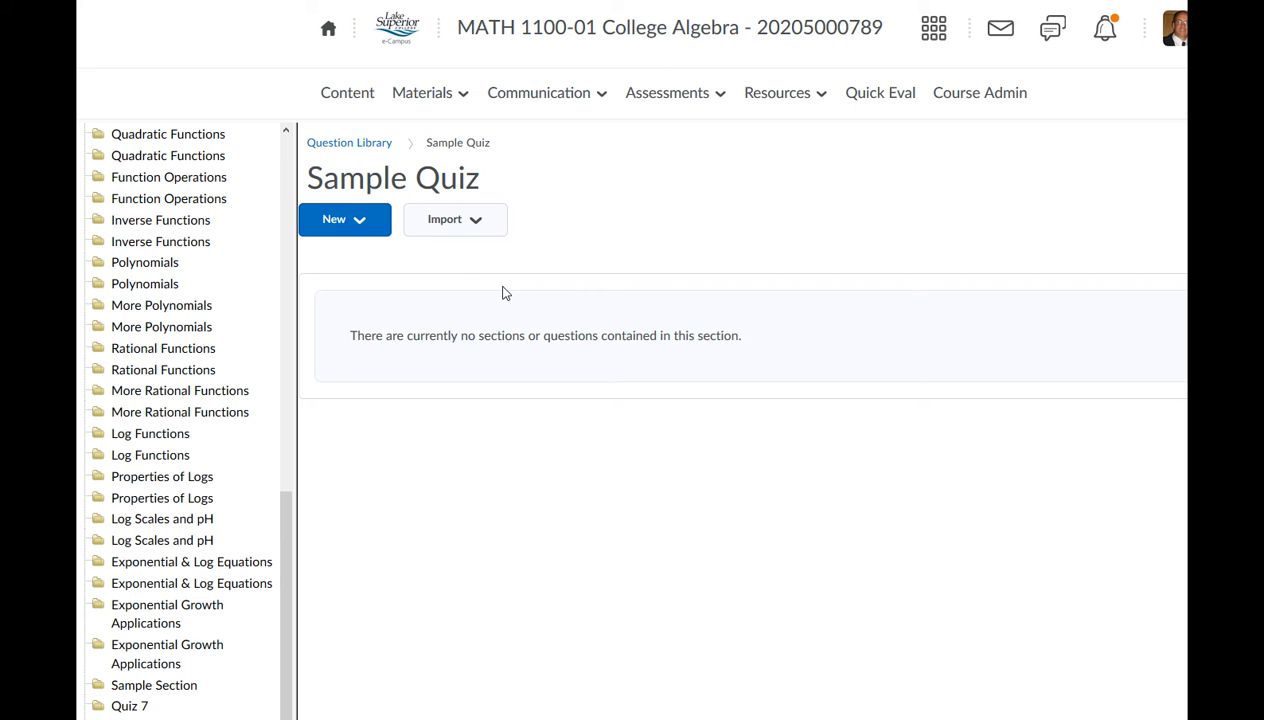
pyautogui.click(351, 222)
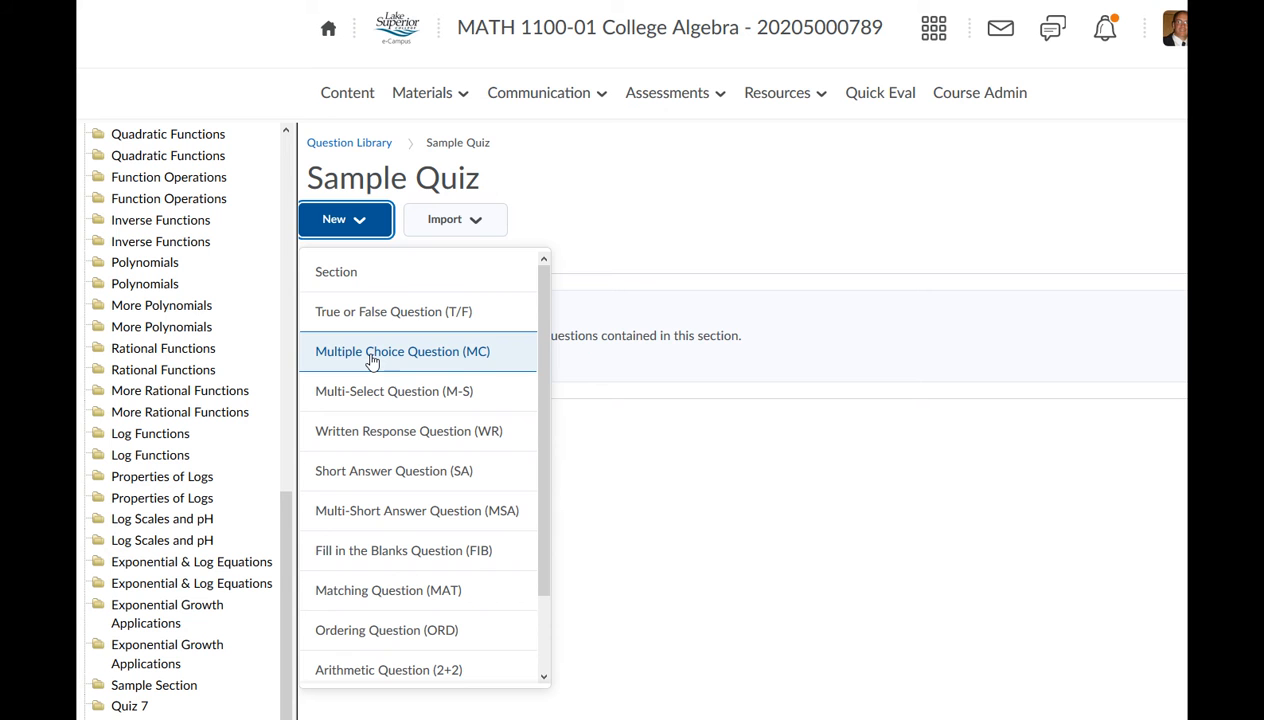
pyautogui.click(371, 357)
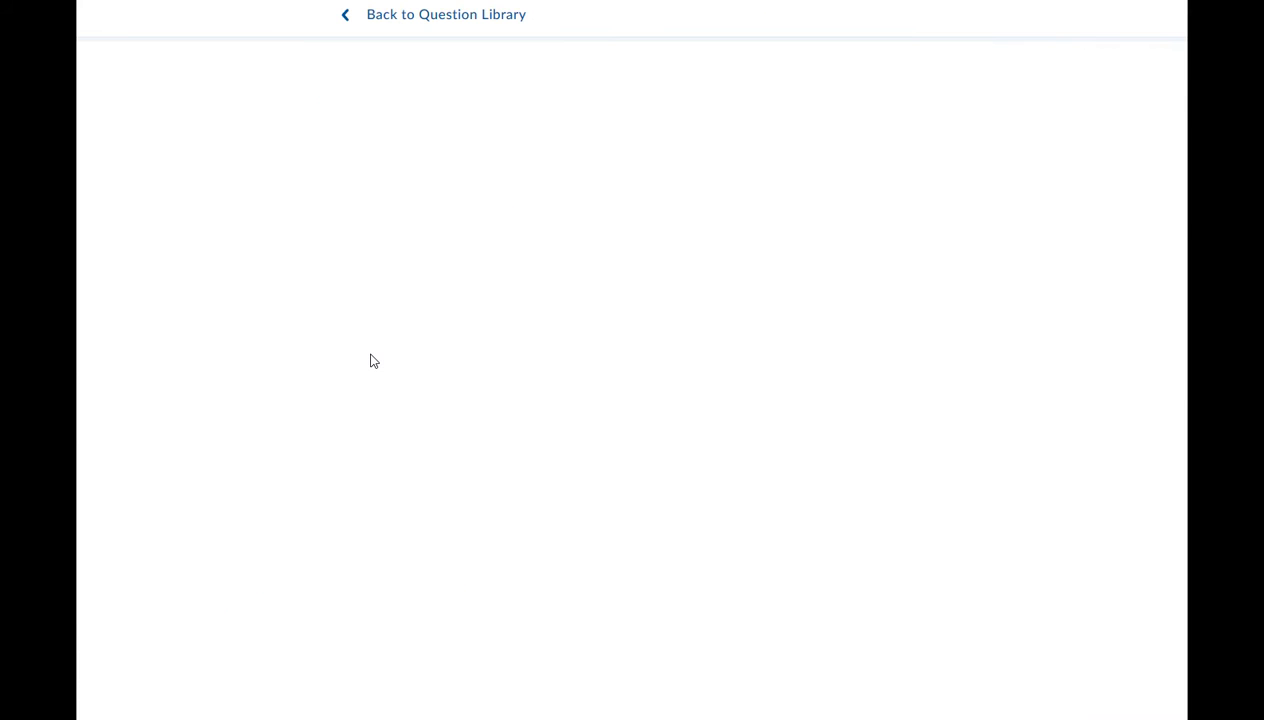
# Give the question the short description "Question 1-1" and the question text "2+2=?"
pyautogui.click(384, 178)
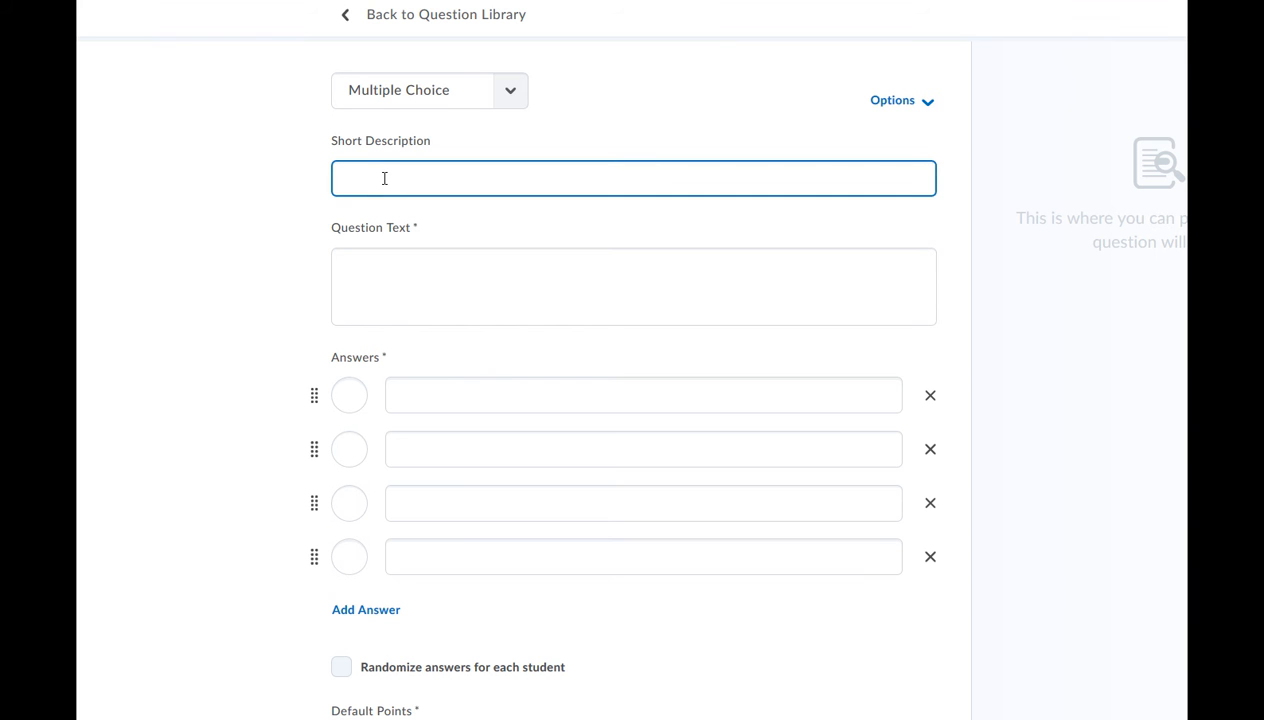
pyautogui.write('Q')
pyautogui.press('BackSpace')
pyautogui.write('W')
pyautogui.press('BackSpace')
pyautogui.write('Question 1-1')
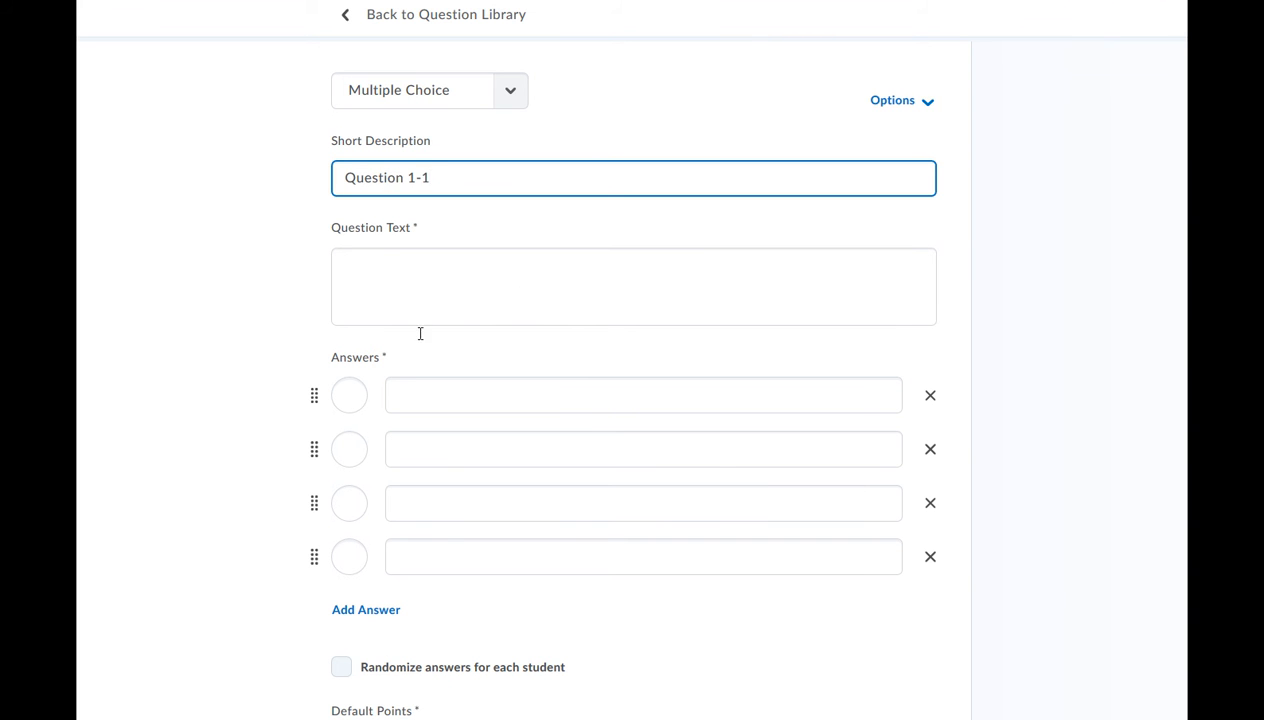
pyautogui.click(368, 268)
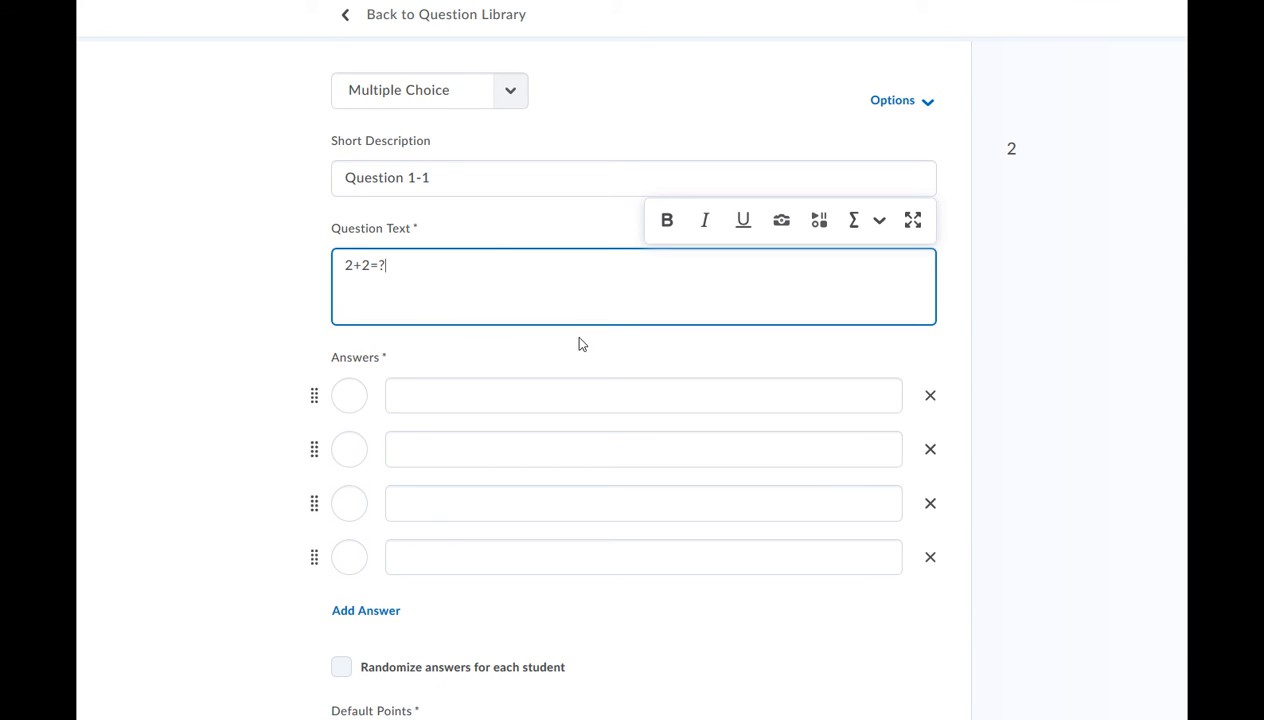
# Enter the answers 4, 3, 5 and 6, marking 4 as the correct one
pyautogui.click(347, 398)
pyautogui.click(464, 392)
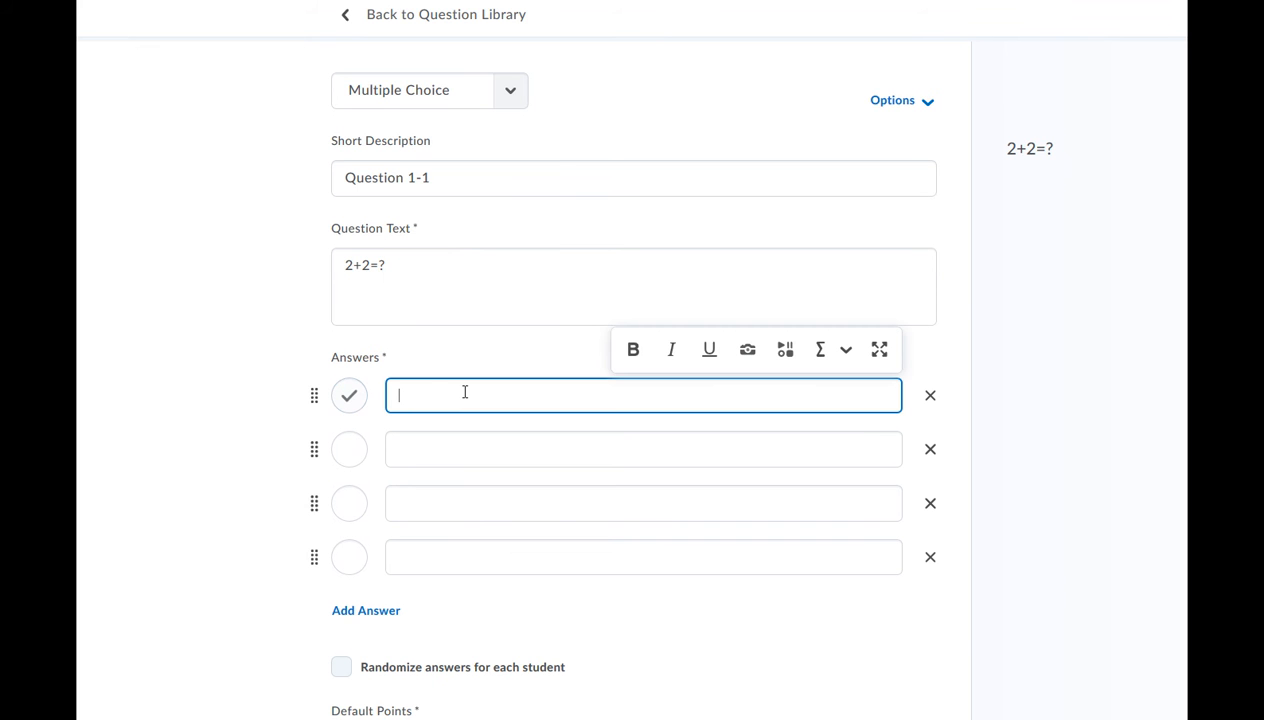
pyautogui.write('45')
pyautogui.click(453, 450)
pyautogui.write('3')
pyautogui.click(399, 510)
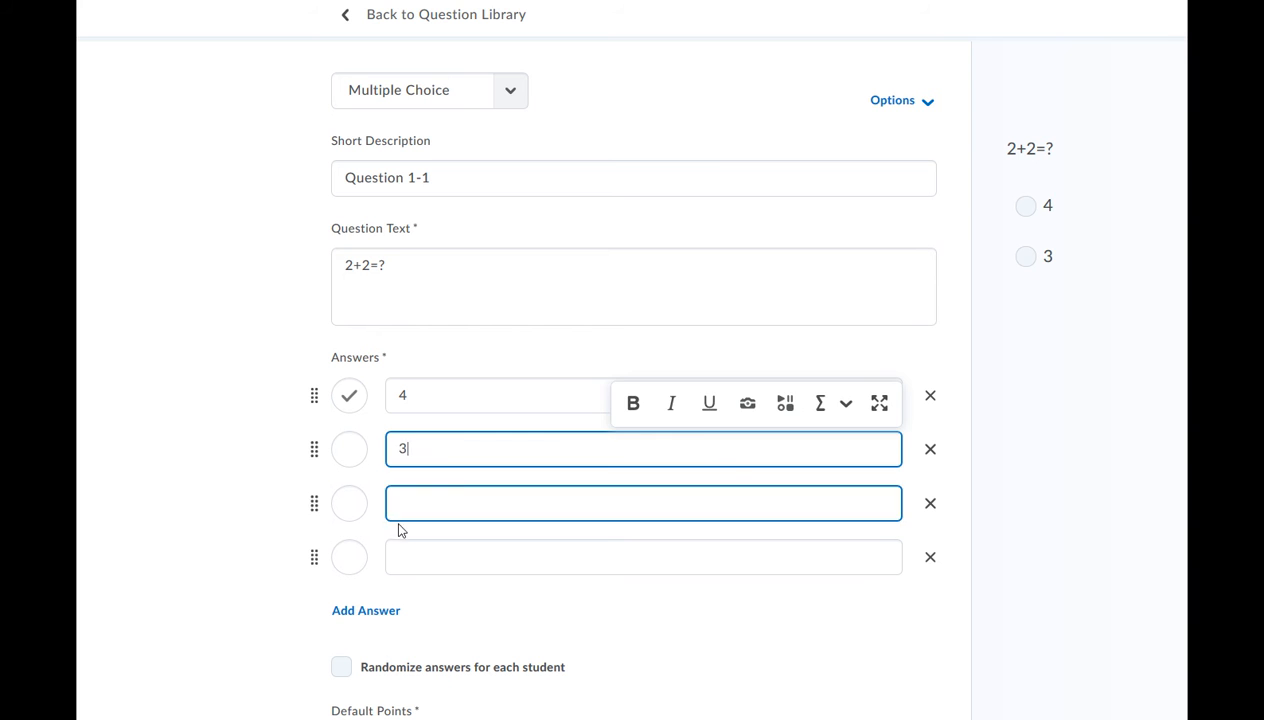
pyautogui.write('5')
pyautogui.click(399, 560)
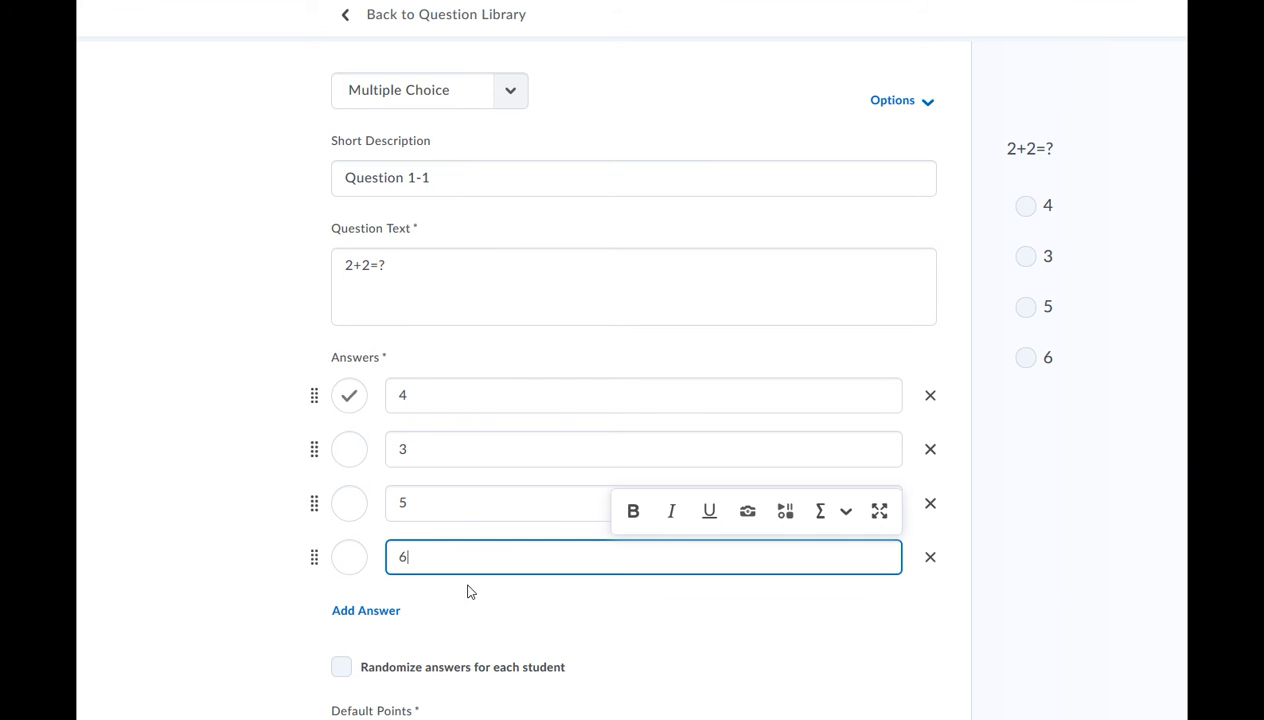
# Add custom weights to the question and set answers 3, 5 and 6 to 0 %
pyautogui.click(930, 104)
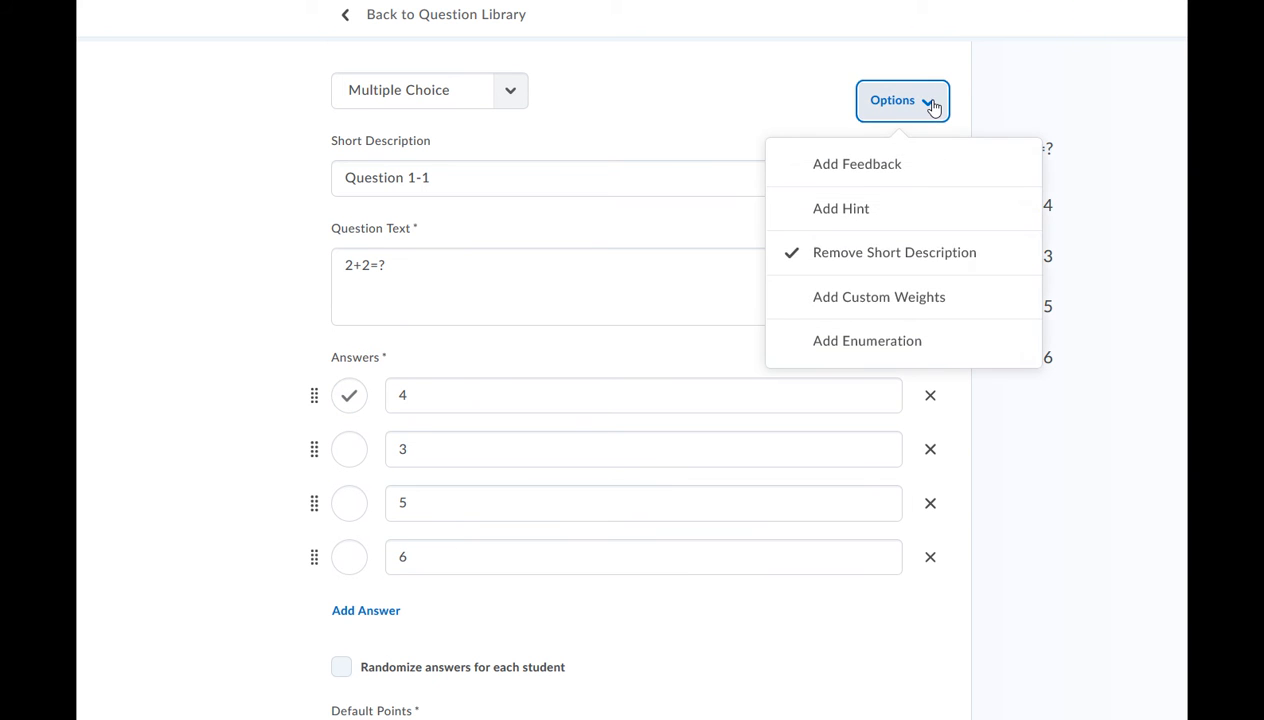
pyautogui.click(860, 297)
pyautogui.click(367, 441)
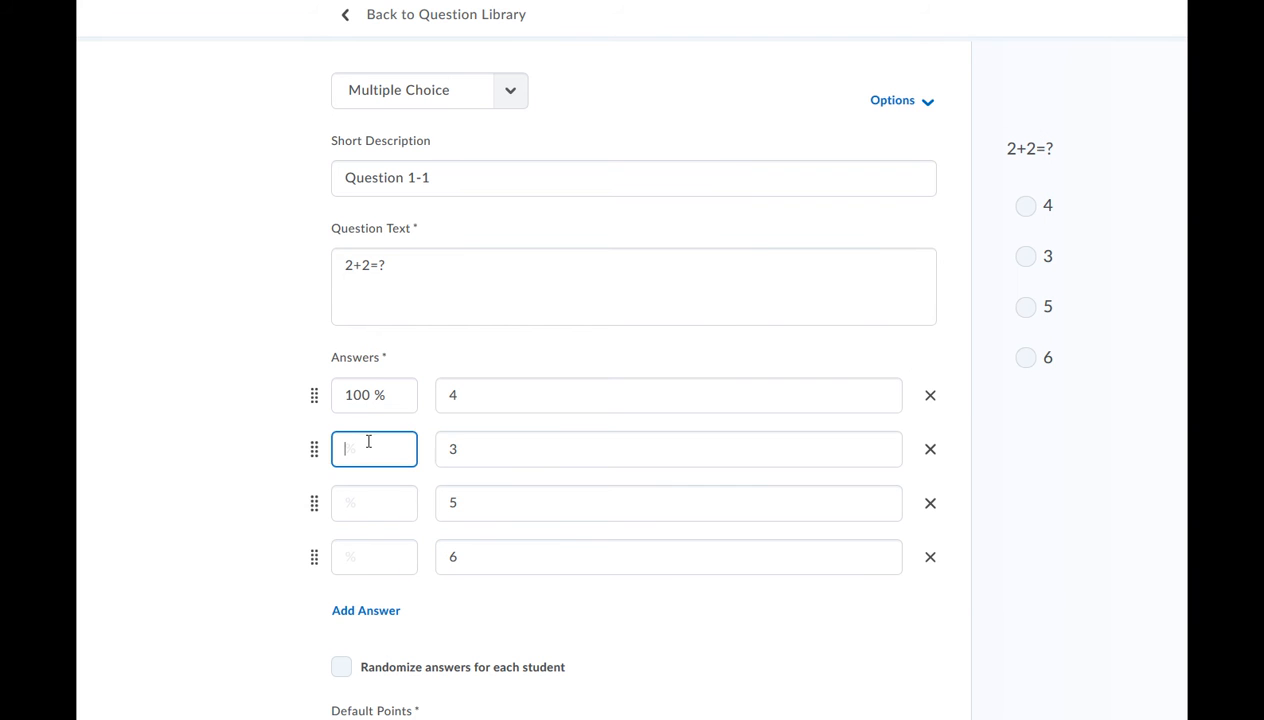
pyautogui.write('0')
pyautogui.click(370, 505)
pyautogui.write('0')
pyautogui.click(345, 559)
pyautogui.write('0')
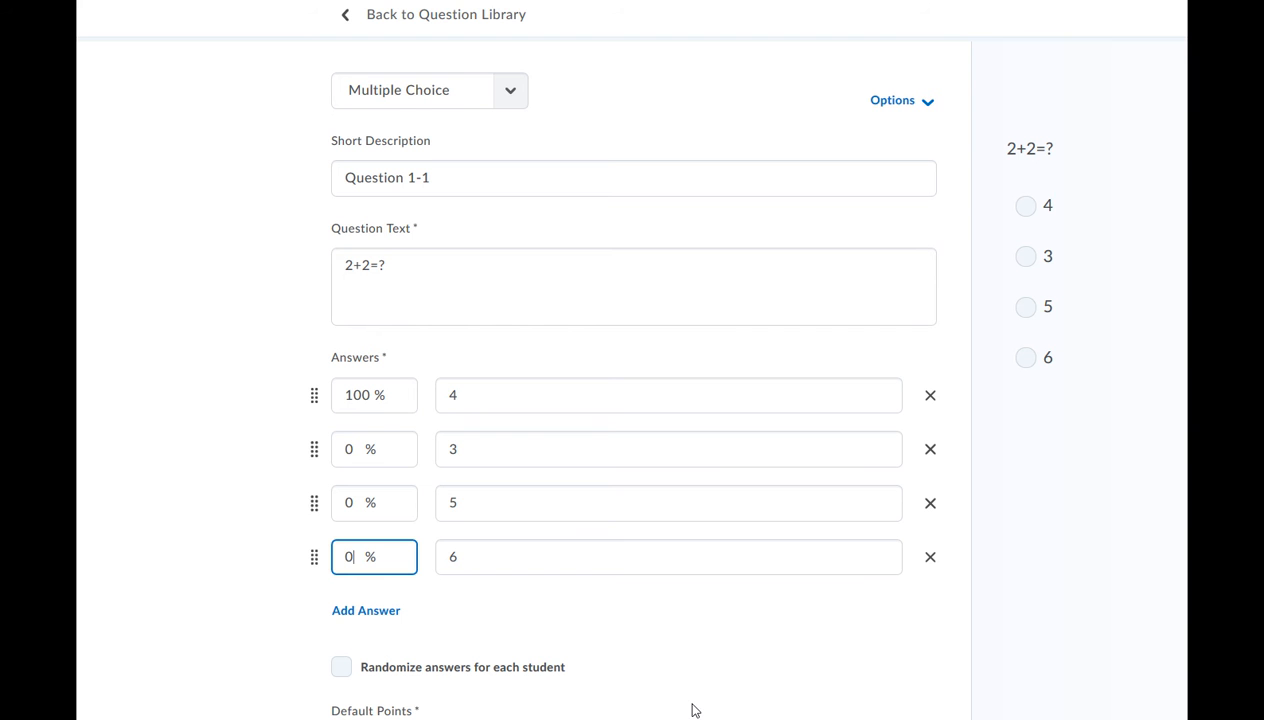
# Randomize the answers for each student and set the question's default points to 2
pyautogui.click(340, 672)
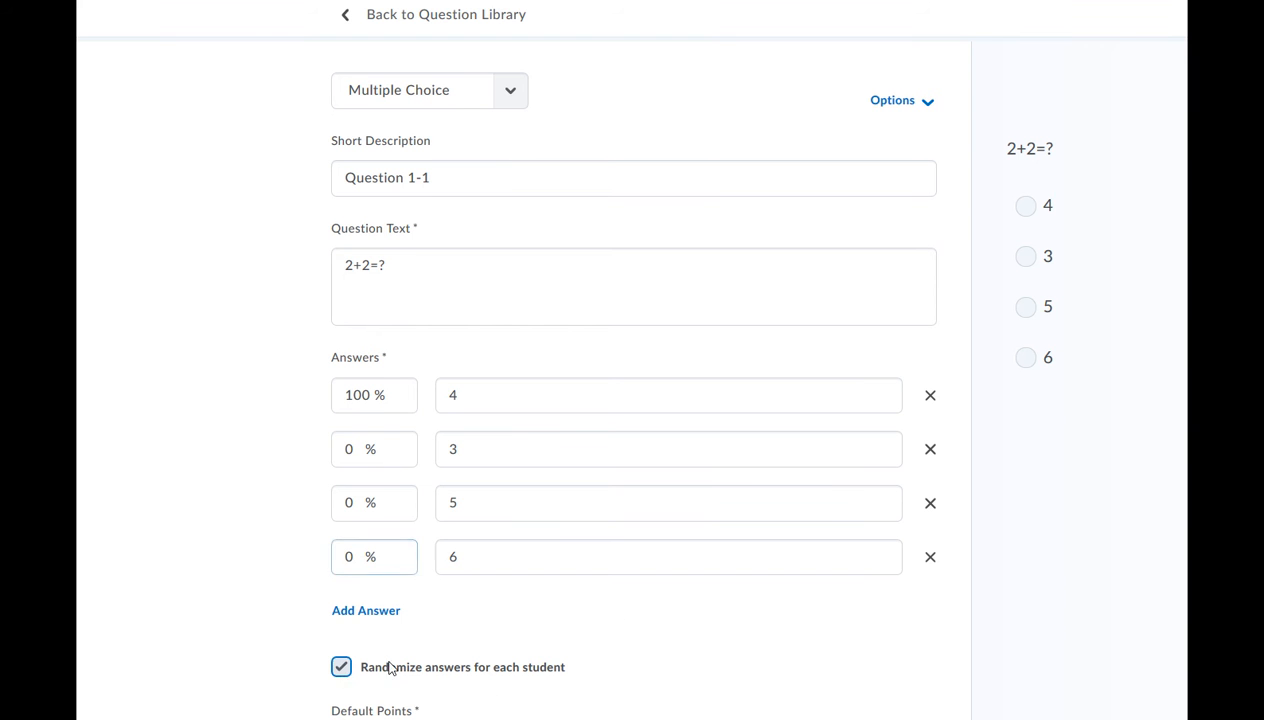
pyautogui.scroll(-1, 673, 611)
pyautogui.moveTo(385, 638); pyautogui.dragTo(310, 638)
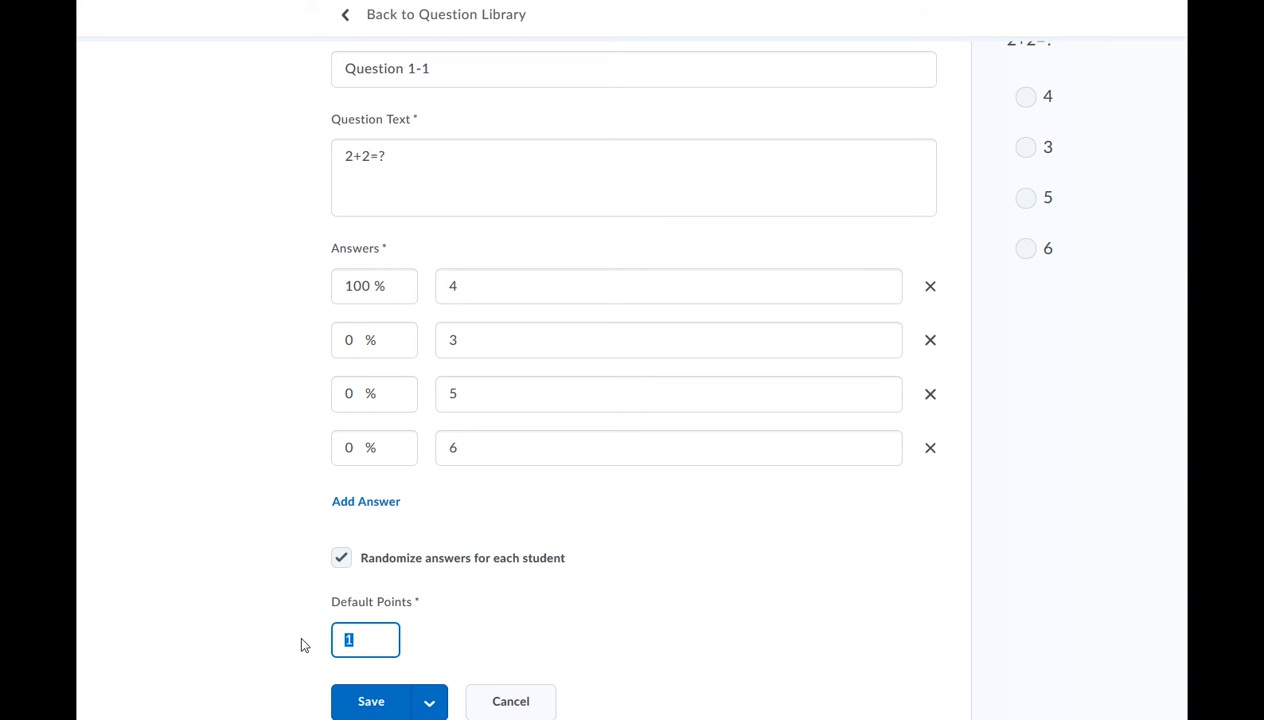
pyautogui.write('2')
# Save and copy the question, giving the copy the short description "Question 1-2" and the question text "2+3=?"
pyautogui.click(430, 705)
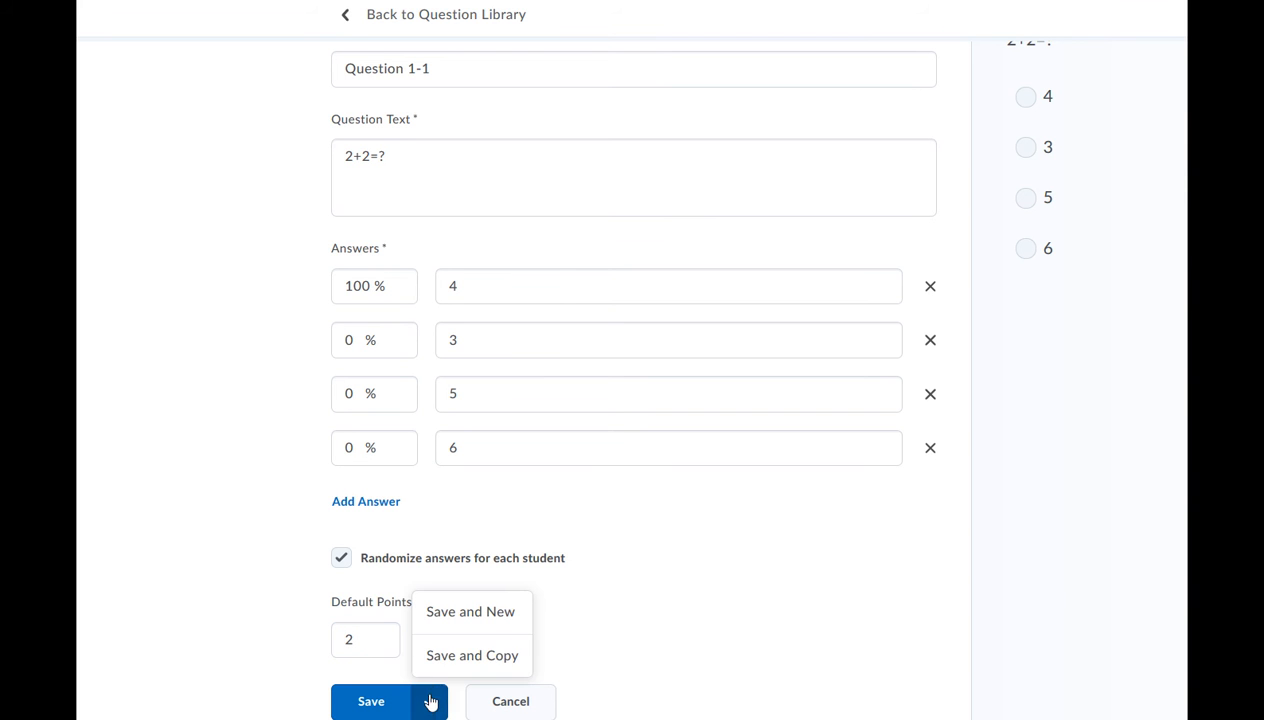
pyautogui.click(443, 656)
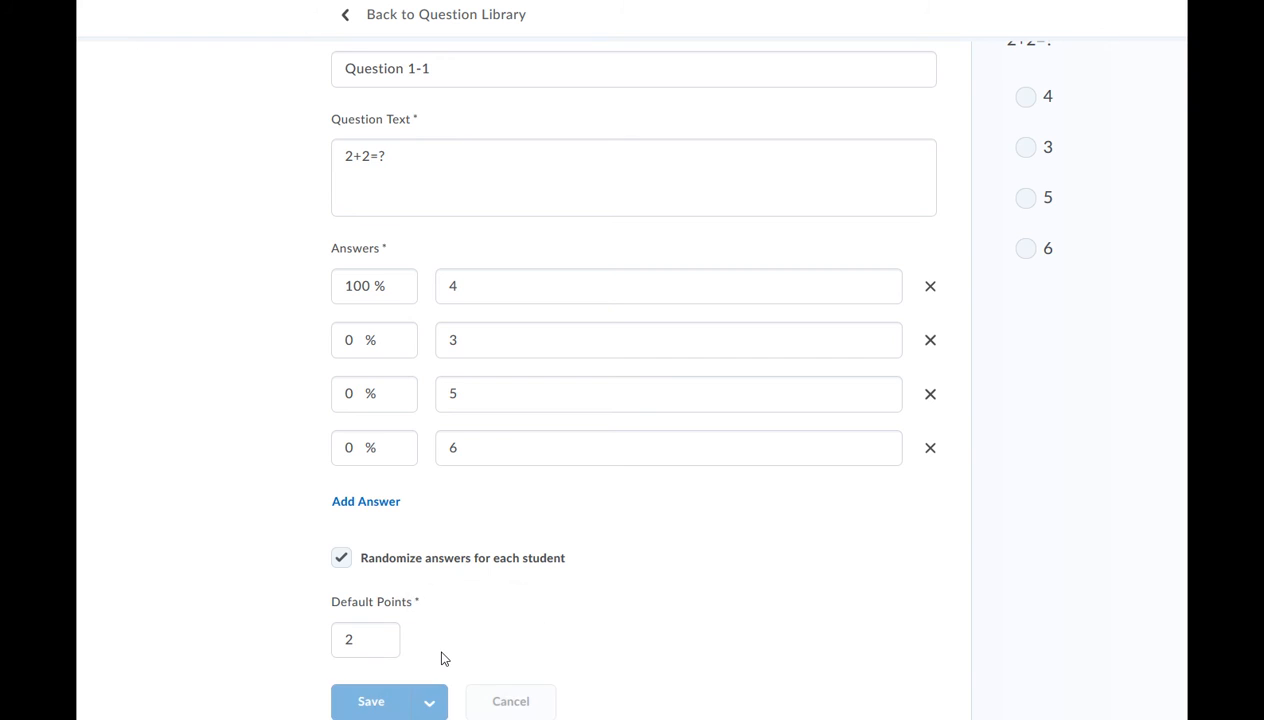
pyautogui.click(435, 68)
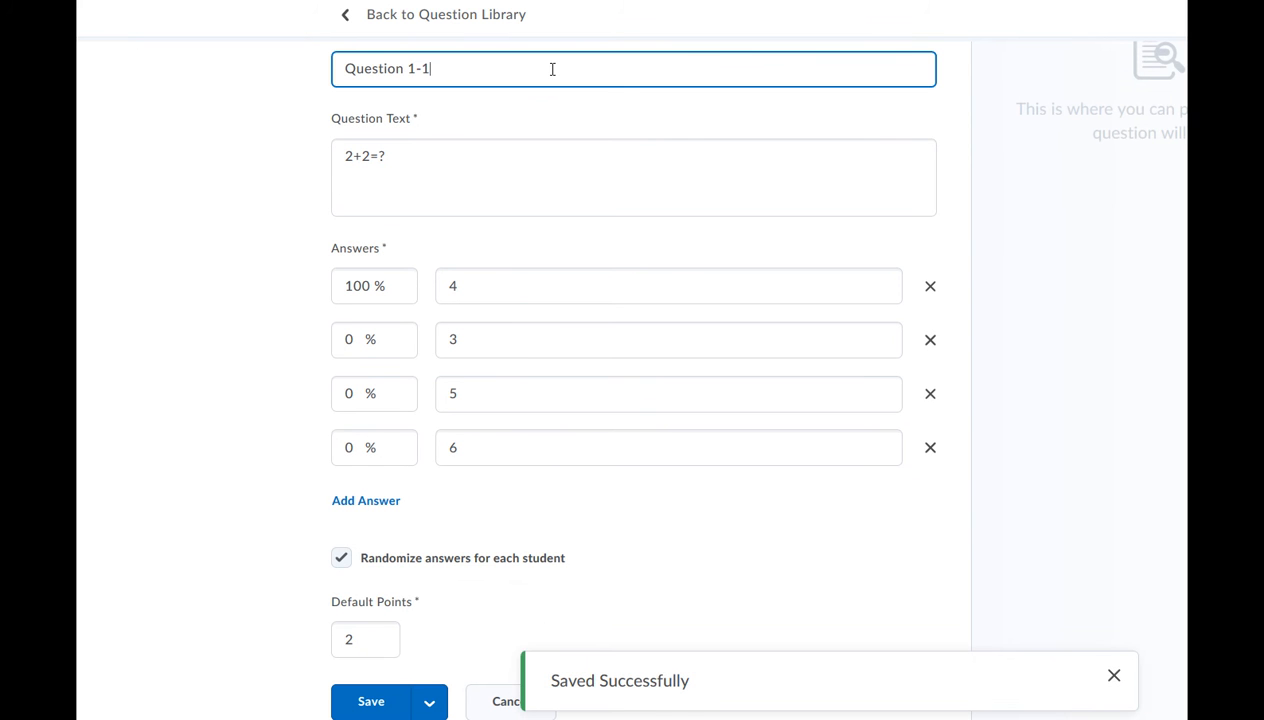
pyautogui.press('BackSpace')
pyautogui.write('2')
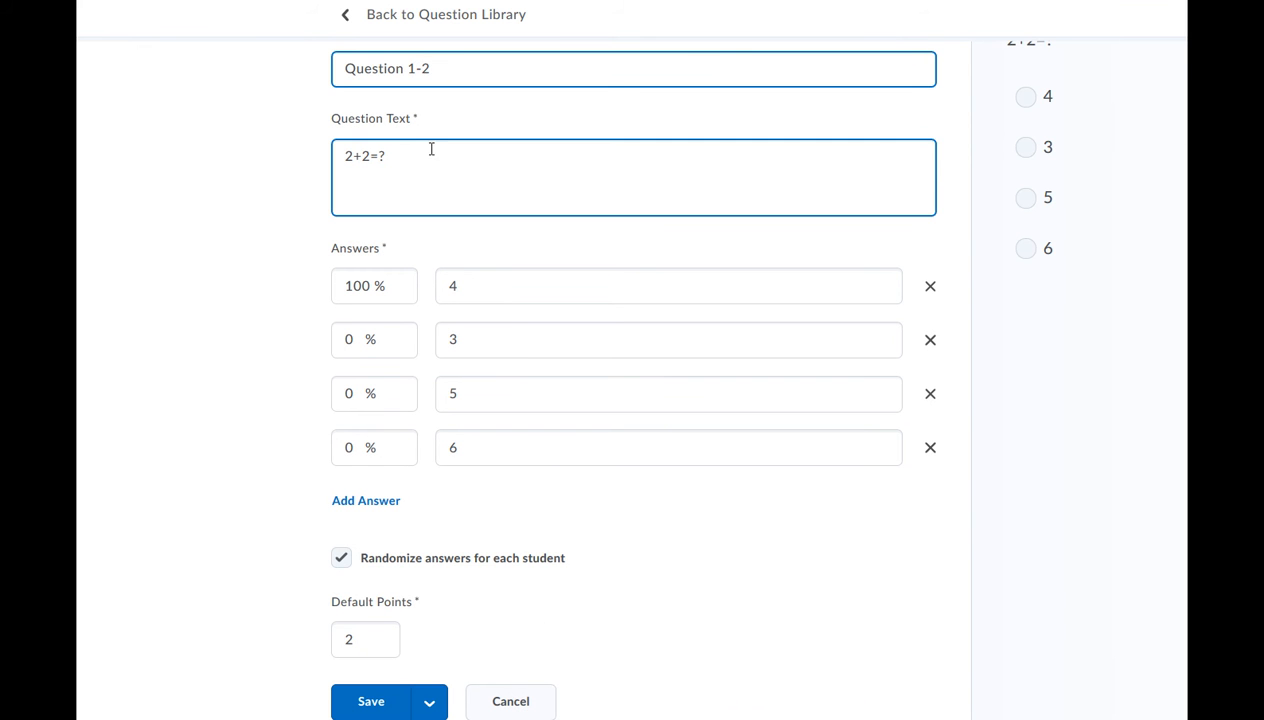
pyautogui.click(365, 152)
pyautogui.press('Delete')
pyautogui.write('3')
# Set the weight of answer 4 to 0 % and the weight of answer 5 to 100 %
pyautogui.click(468, 286)
pyautogui.moveTo(468, 286); pyautogui.dragTo(282, 293)
pyautogui.click(399, 288)
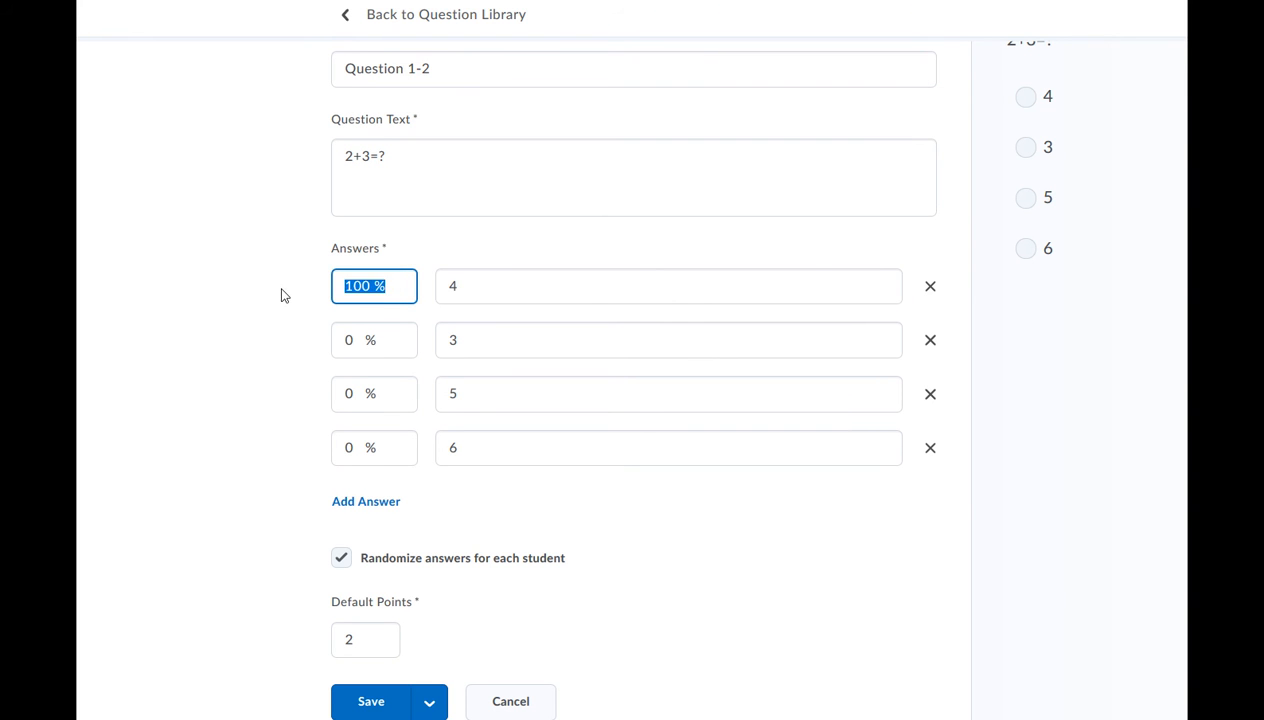
pyautogui.write('0')
pyautogui.click(364, 393)
pyautogui.moveTo(358, 393); pyautogui.dragTo(300, 388)
pyautogui.write('100')
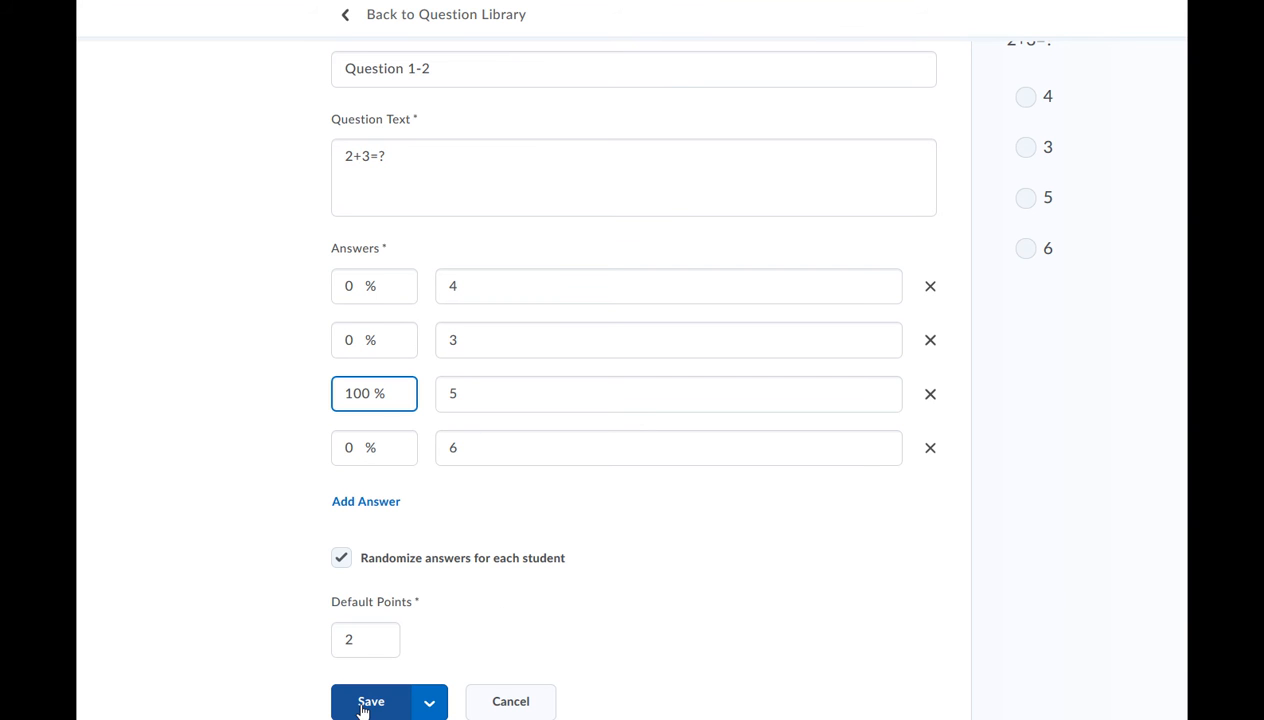
# Save and copy the 2+3 question, giving the copy the short description "Question 1-3"
pyautogui.click(428, 704)
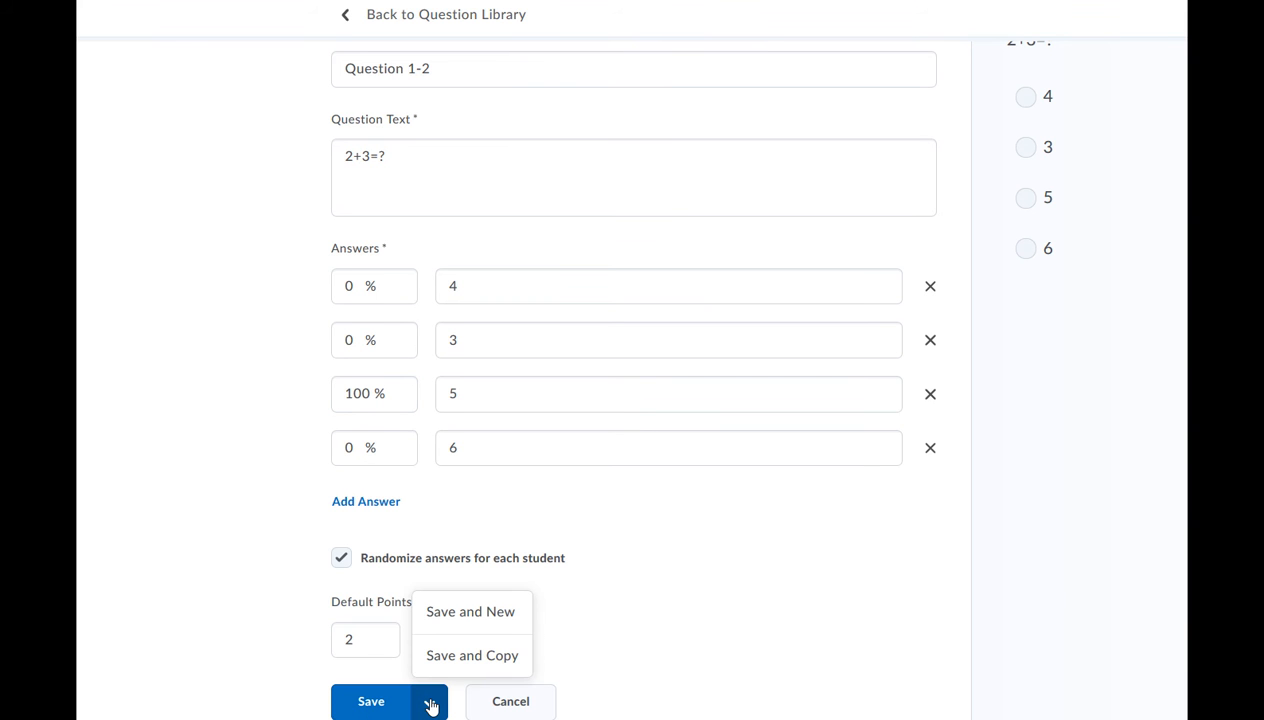
pyautogui.click(460, 612)
pyautogui.click(430, 705)
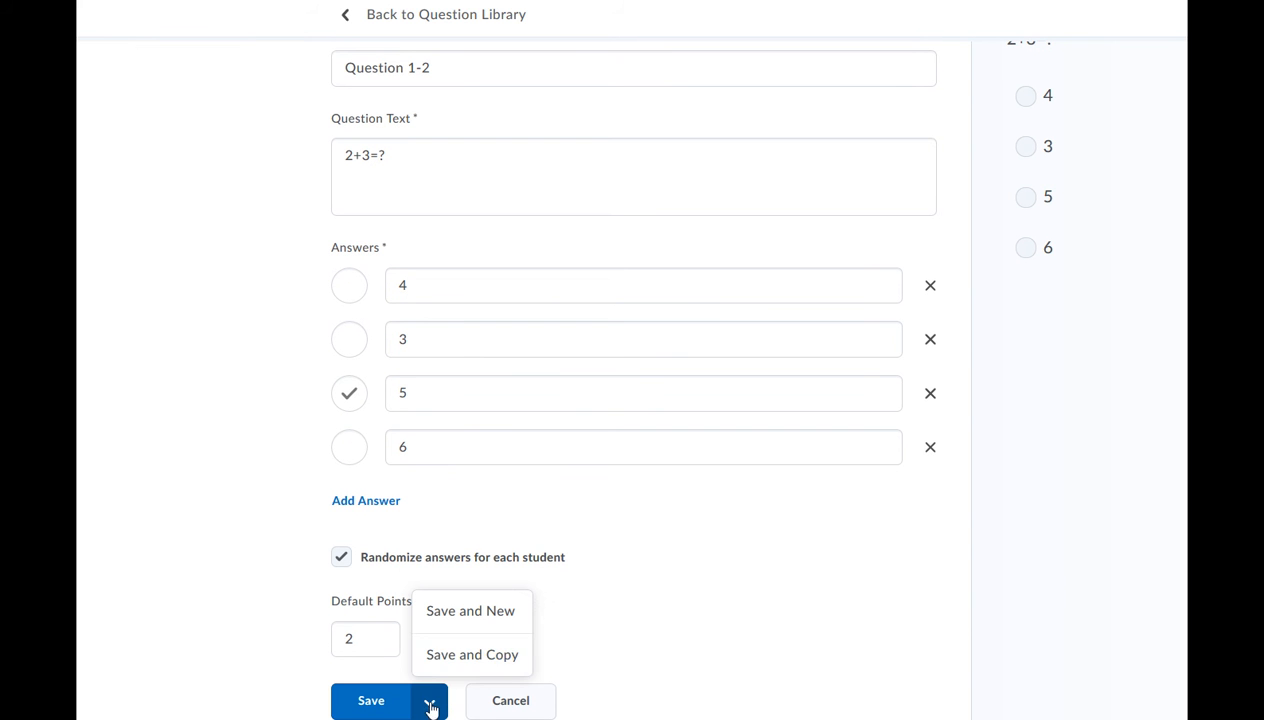
pyautogui.click(463, 655)
pyautogui.click(442, 70)
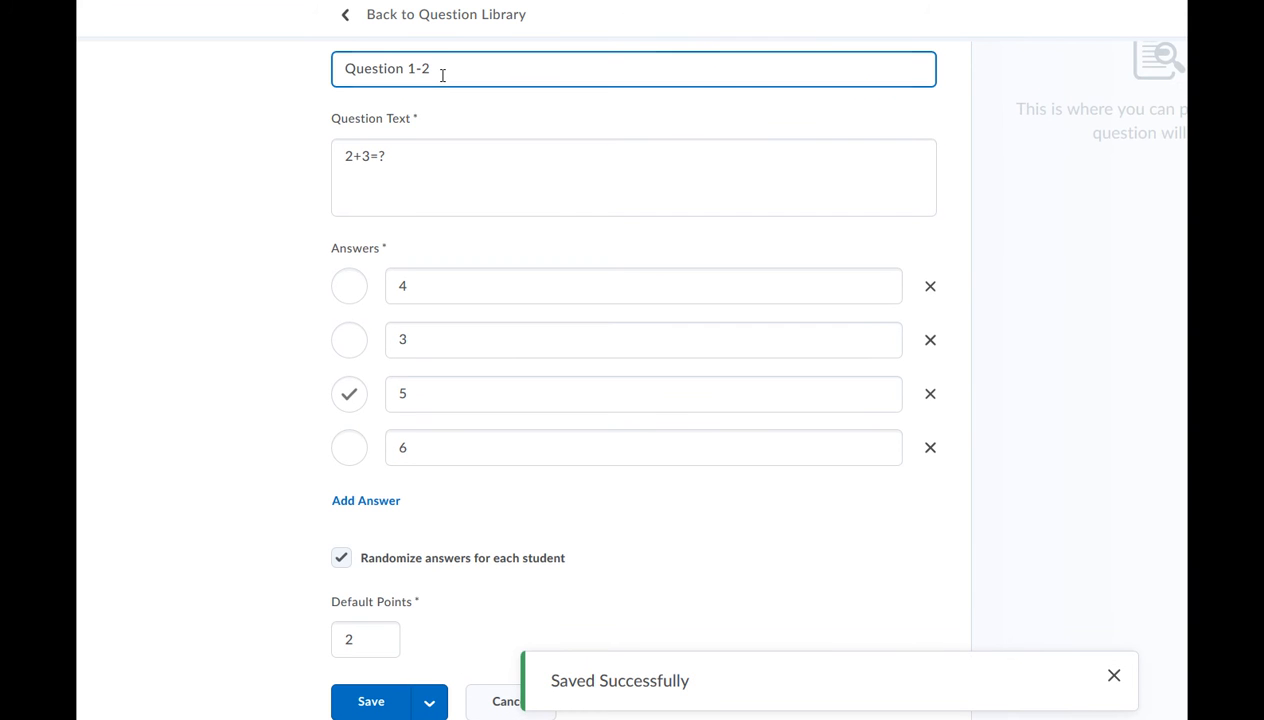
pyautogui.press('BackSpace')
pyautogui.write('3')
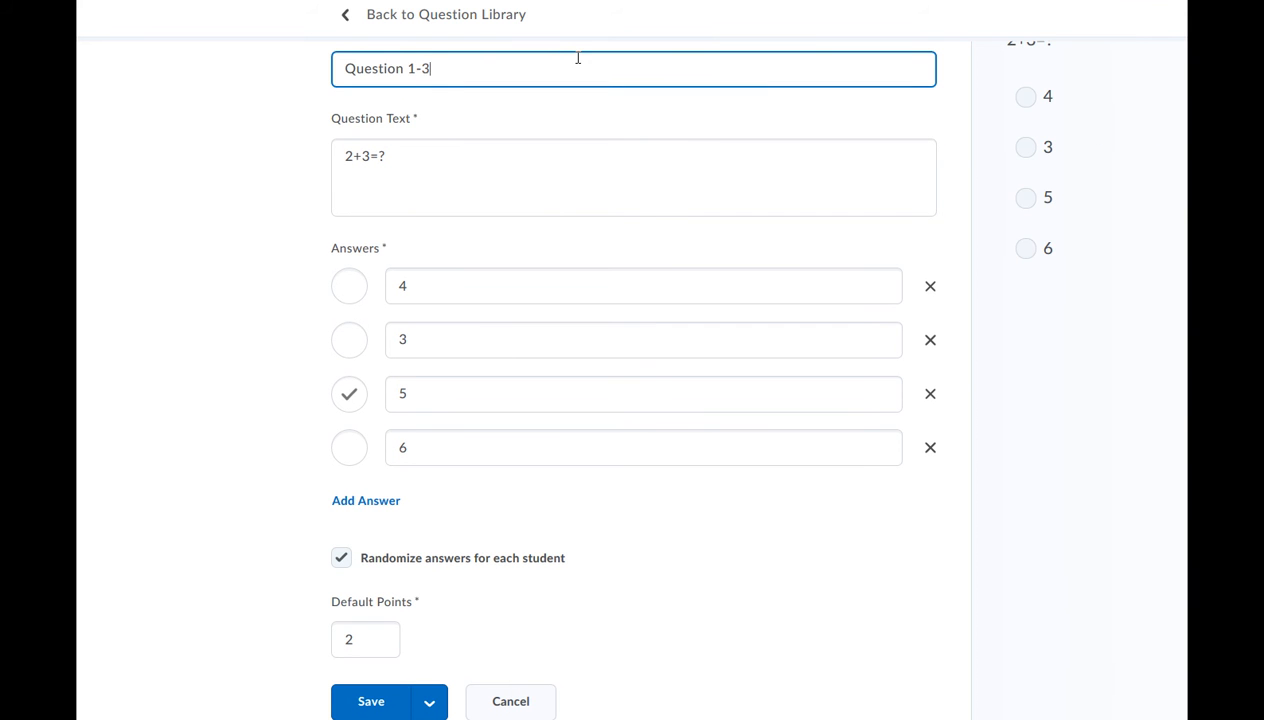
# Change the question text to "3+3=?" and mark 6 as the correct answer
pyautogui.click(345, 153)
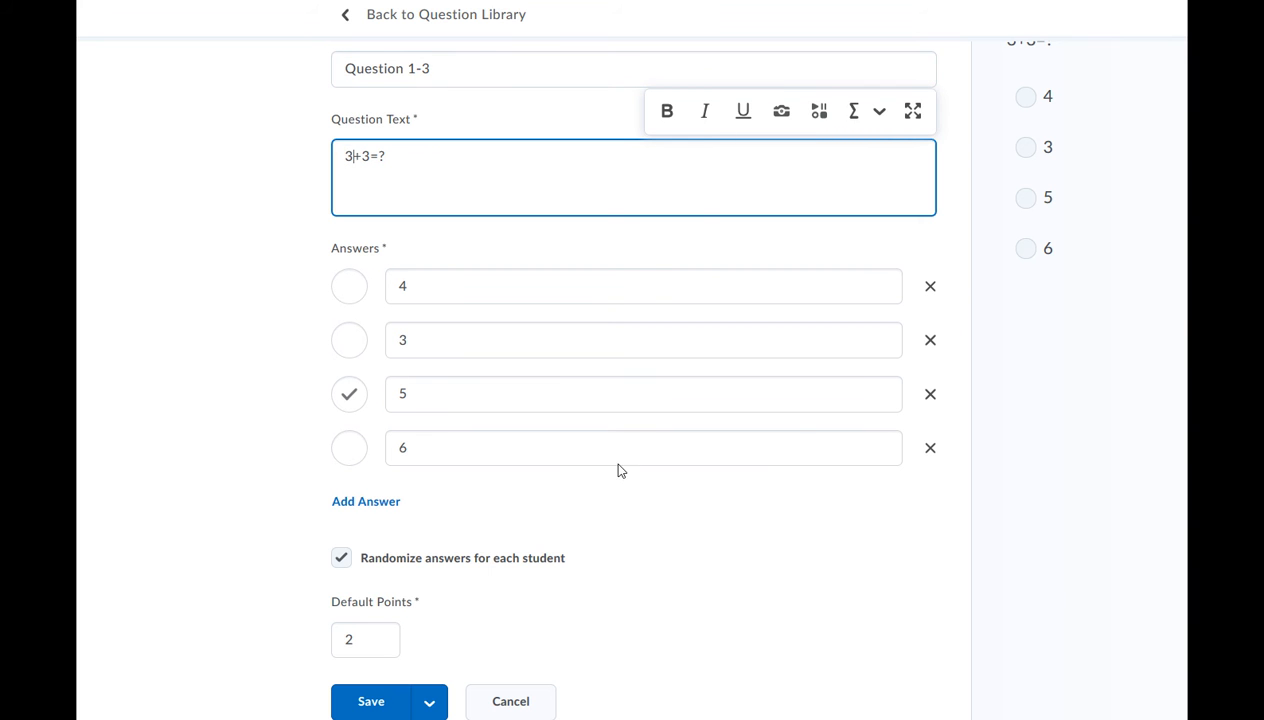
pyautogui.click(350, 449)
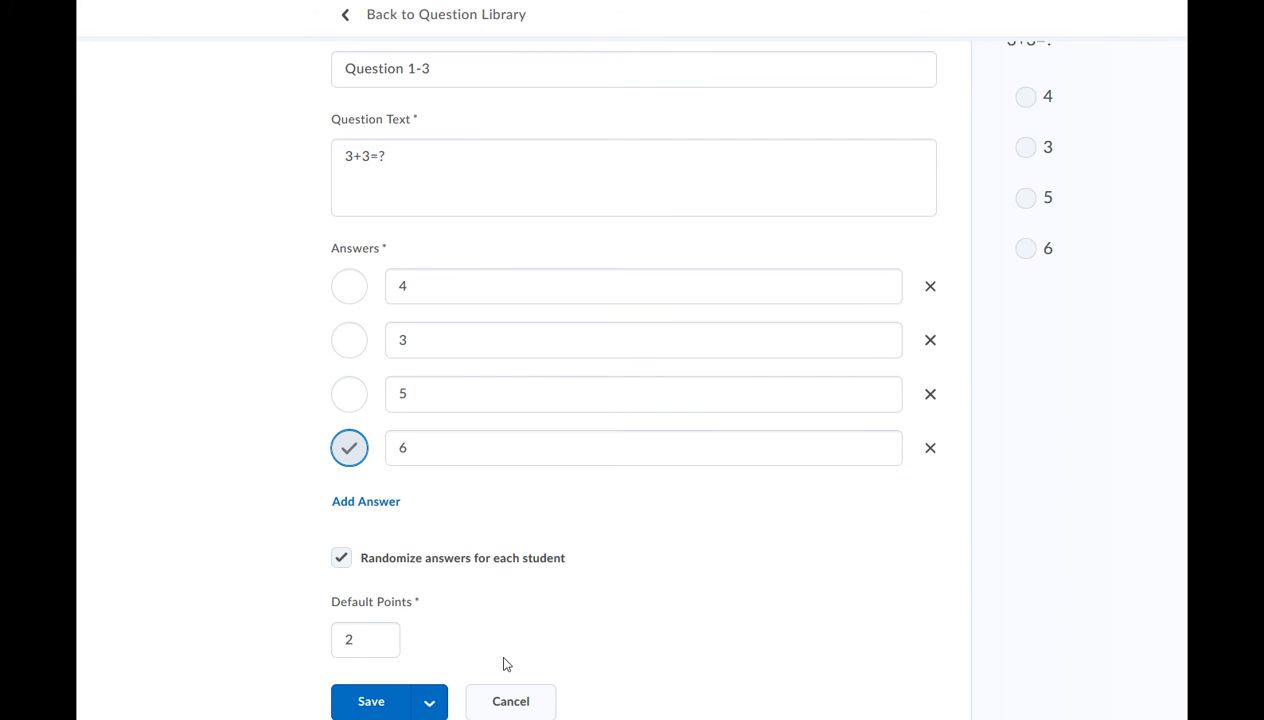
# Save the question and create a multiple choice question with short description "Question 2-1" and question text "8 x 2 = ?"
pyautogui.click(371, 705)
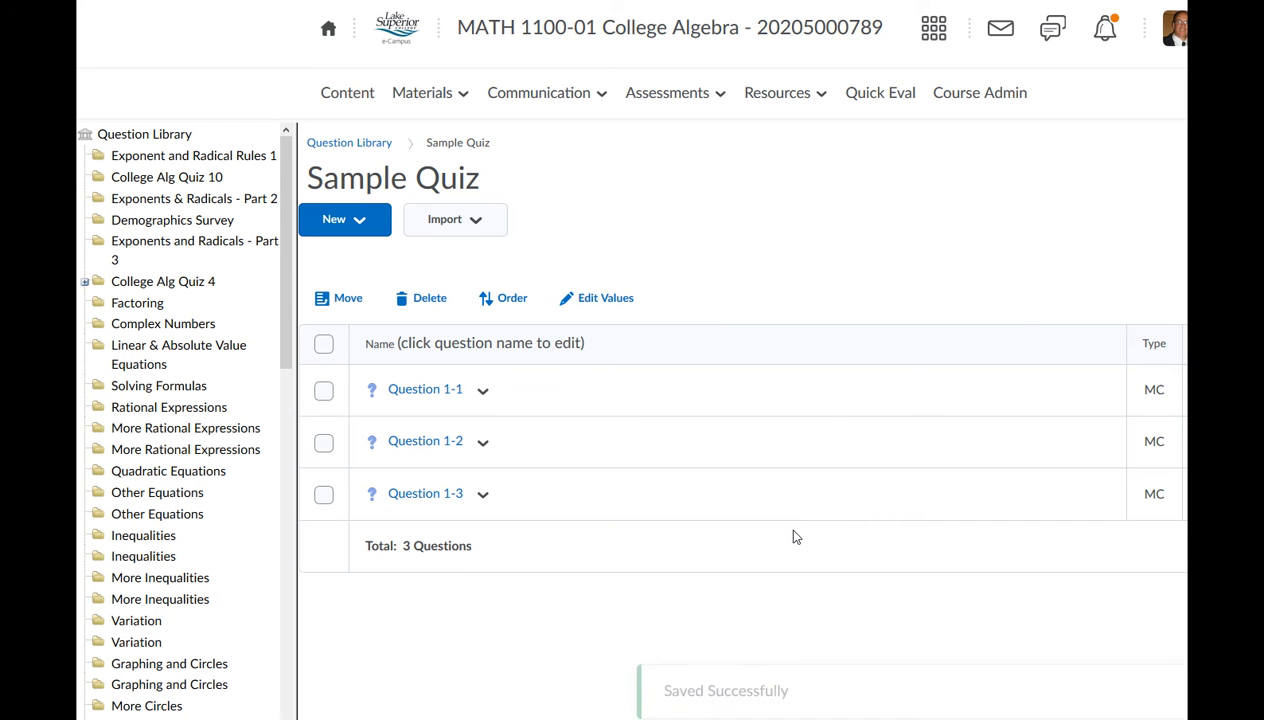
pyautogui.click(339, 228)
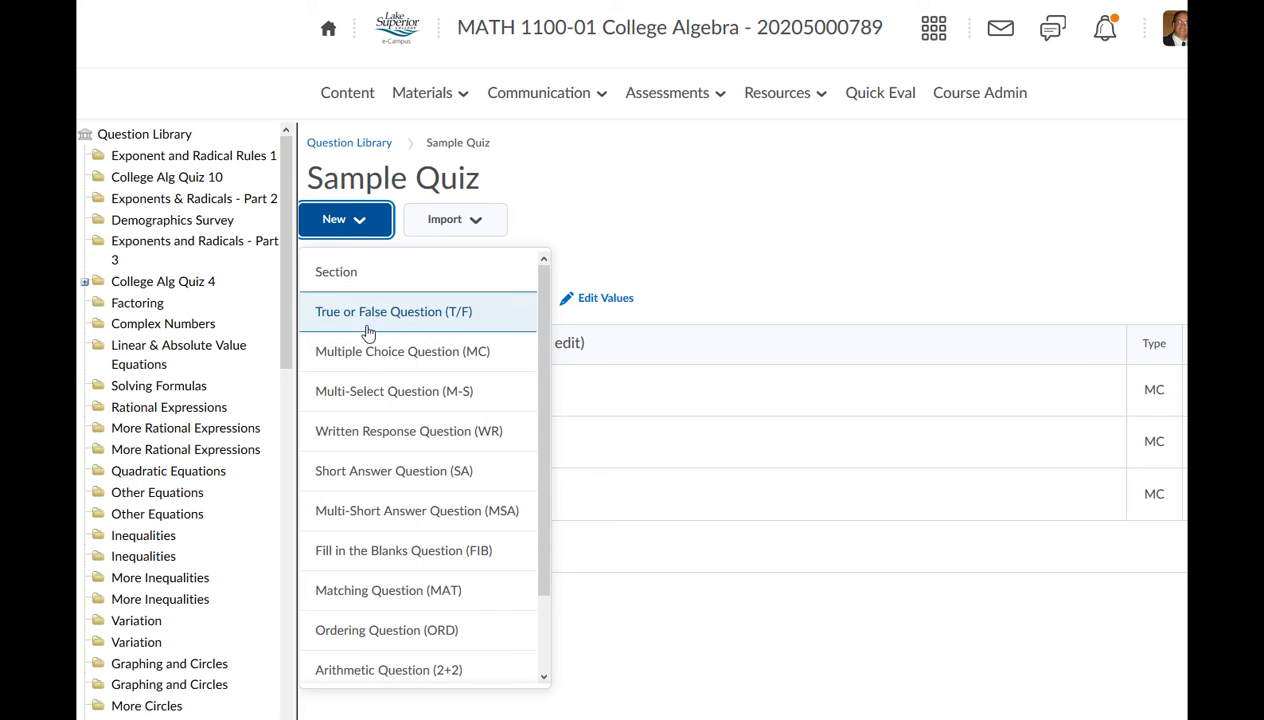
pyautogui.click(369, 353)
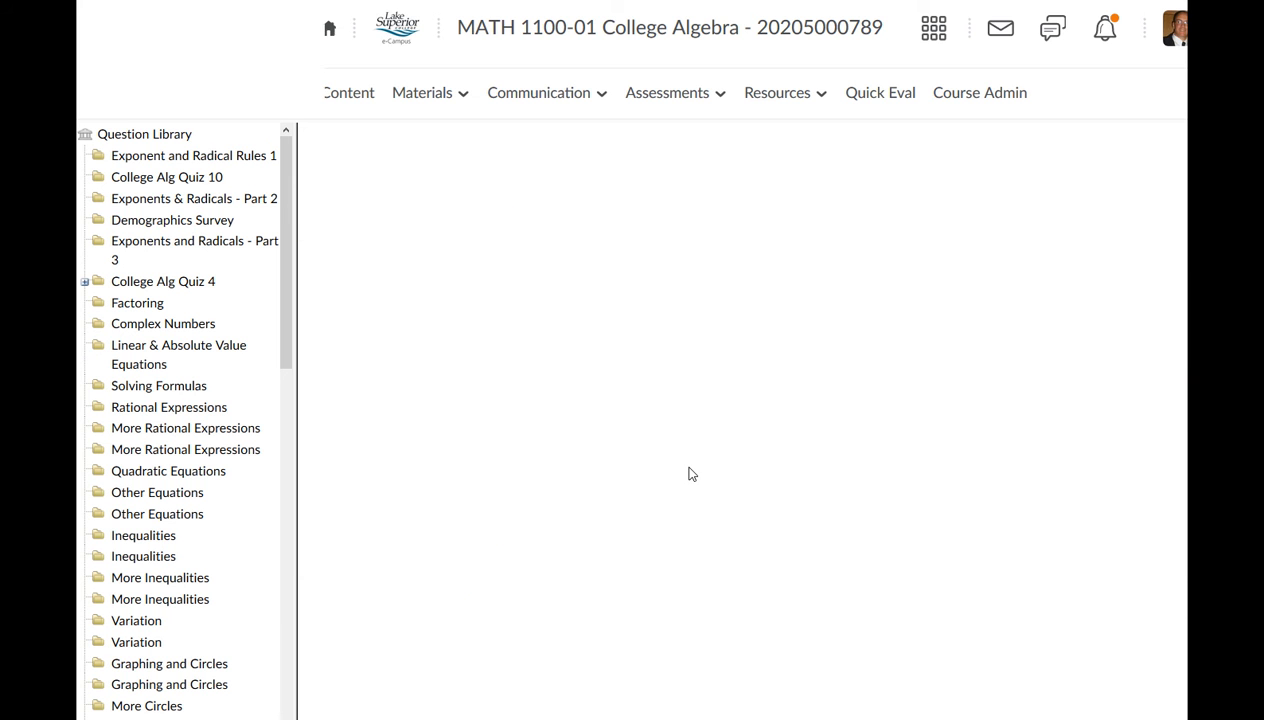
pyautogui.click(404, 180)
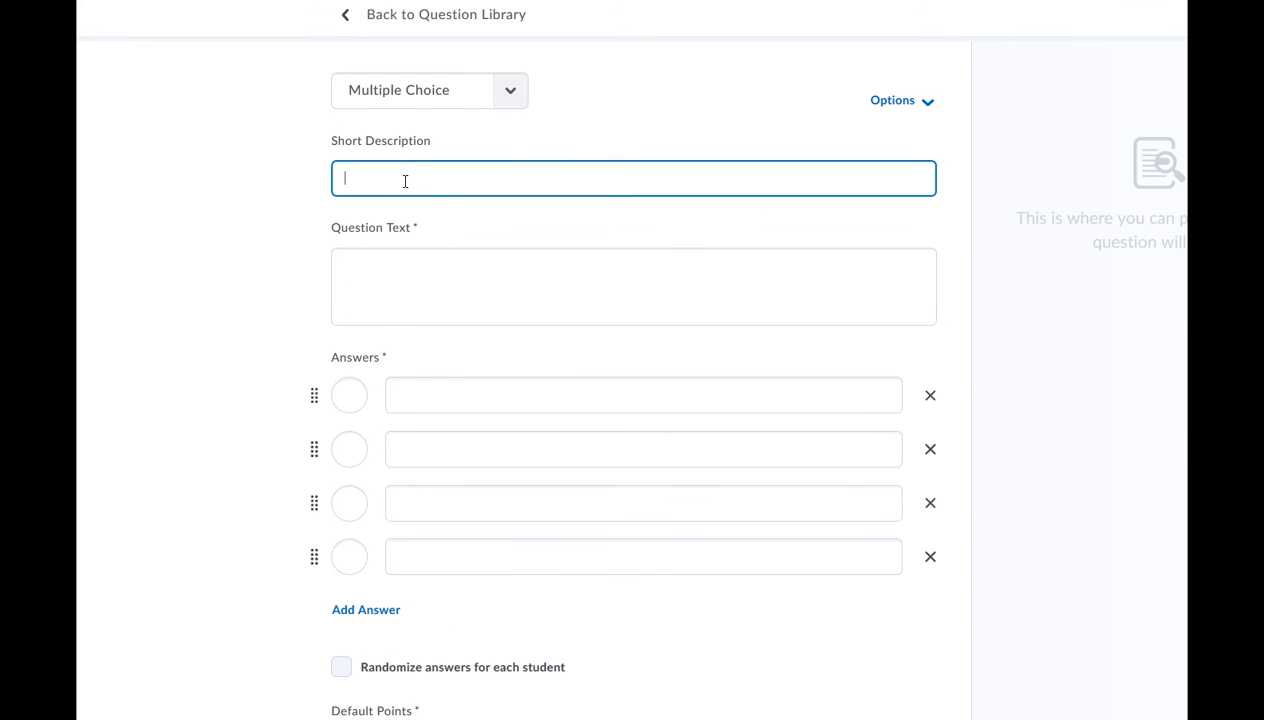
pyautogui.write('Question2-1')
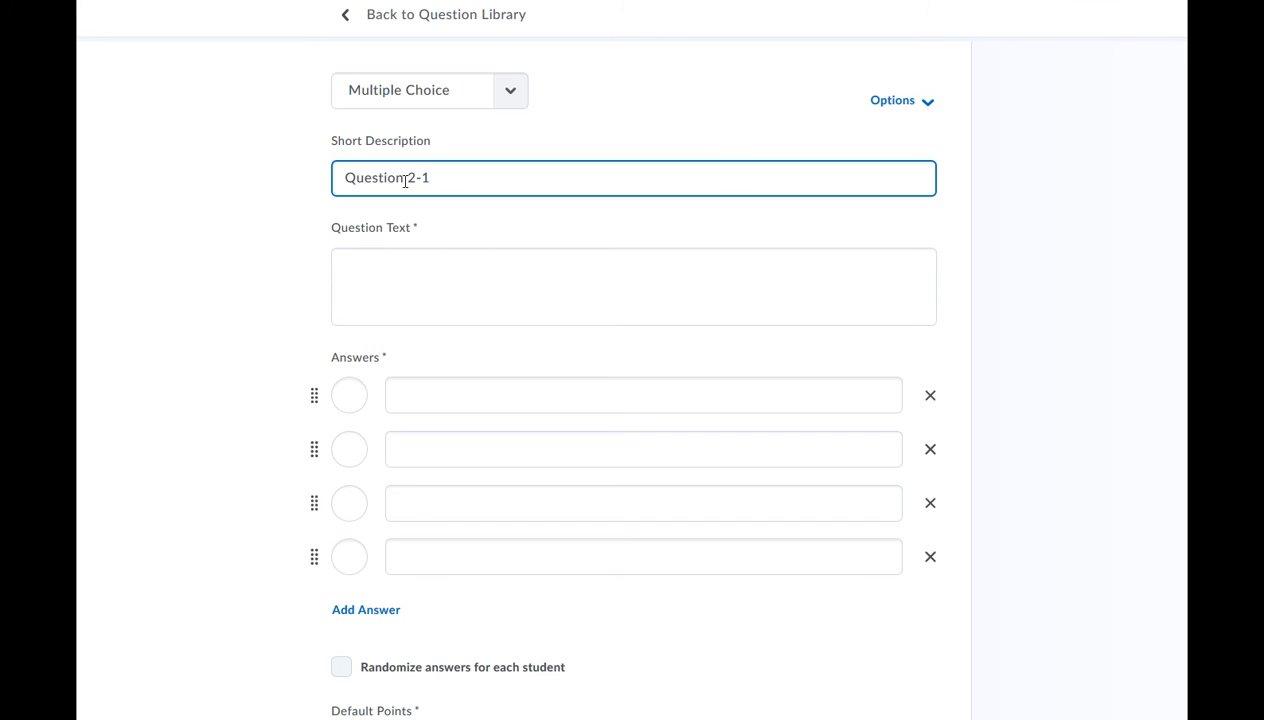
pyautogui.click(422, 280)
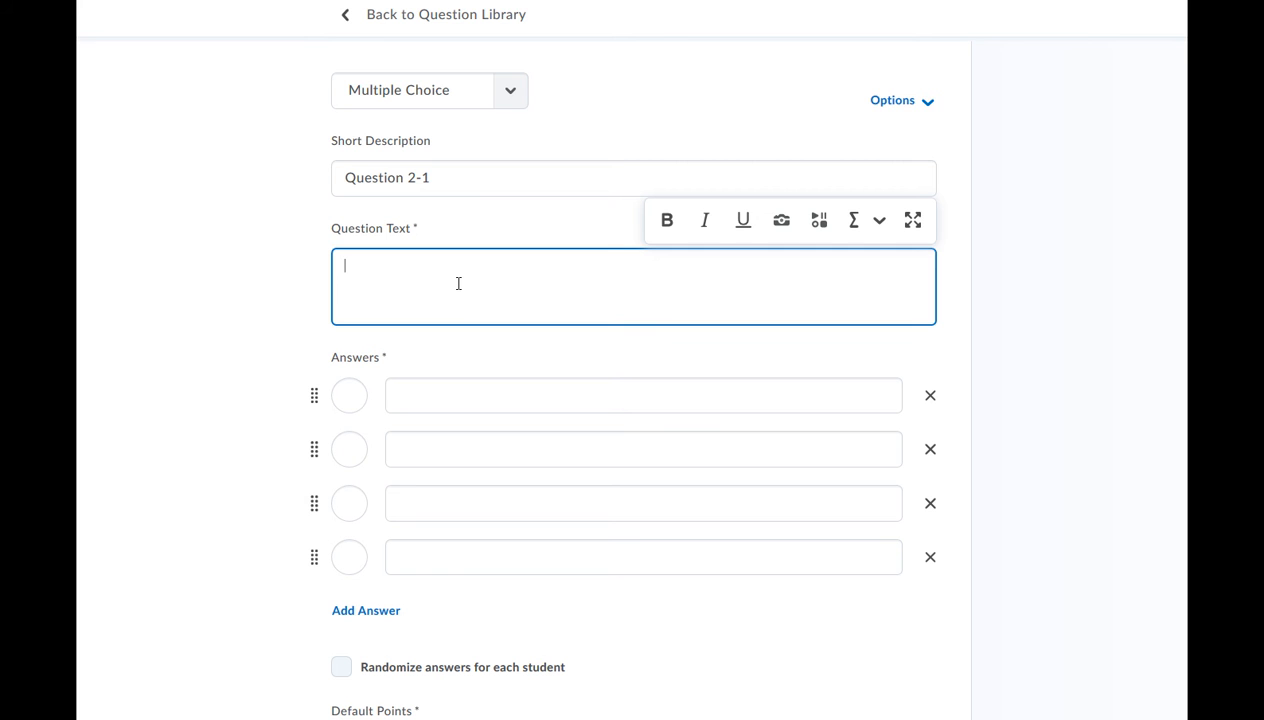
pyautogui.write('8 x 2 = ?')
# Enter the answers 16, 10, 14 and 12, marking 16 as the correct one
pyautogui.click(350, 396)
pyautogui.click(437, 395)
pyautogui.write('16')
pyautogui.click(412, 447)
pyautogui.write('10')
pyautogui.click(401, 497)
pyautogui.write('14')
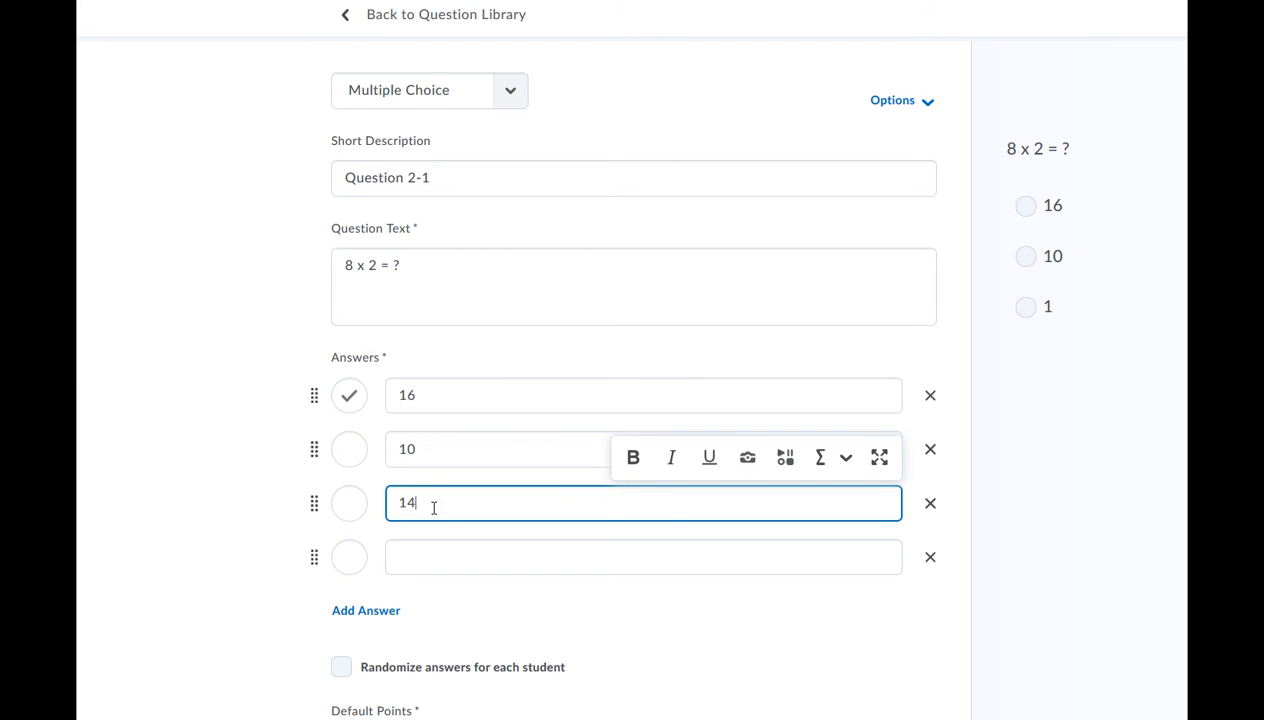
pyautogui.click(417, 558)
pyautogui.write('12')
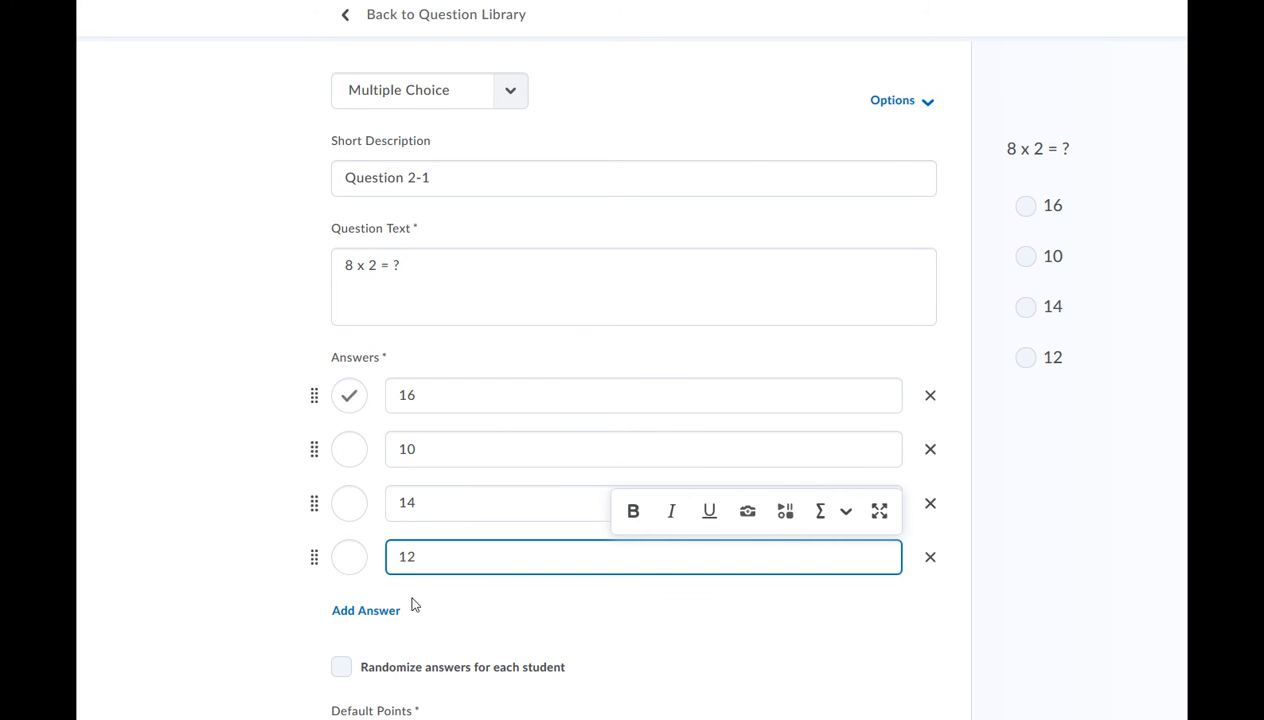
# Randomize the answers for each student and set the default points to 2
pyautogui.click(350, 674)
pyautogui.scroll(-2, 643, 649)
pyautogui.doubleClick(384, 644)
pyautogui.write('2')
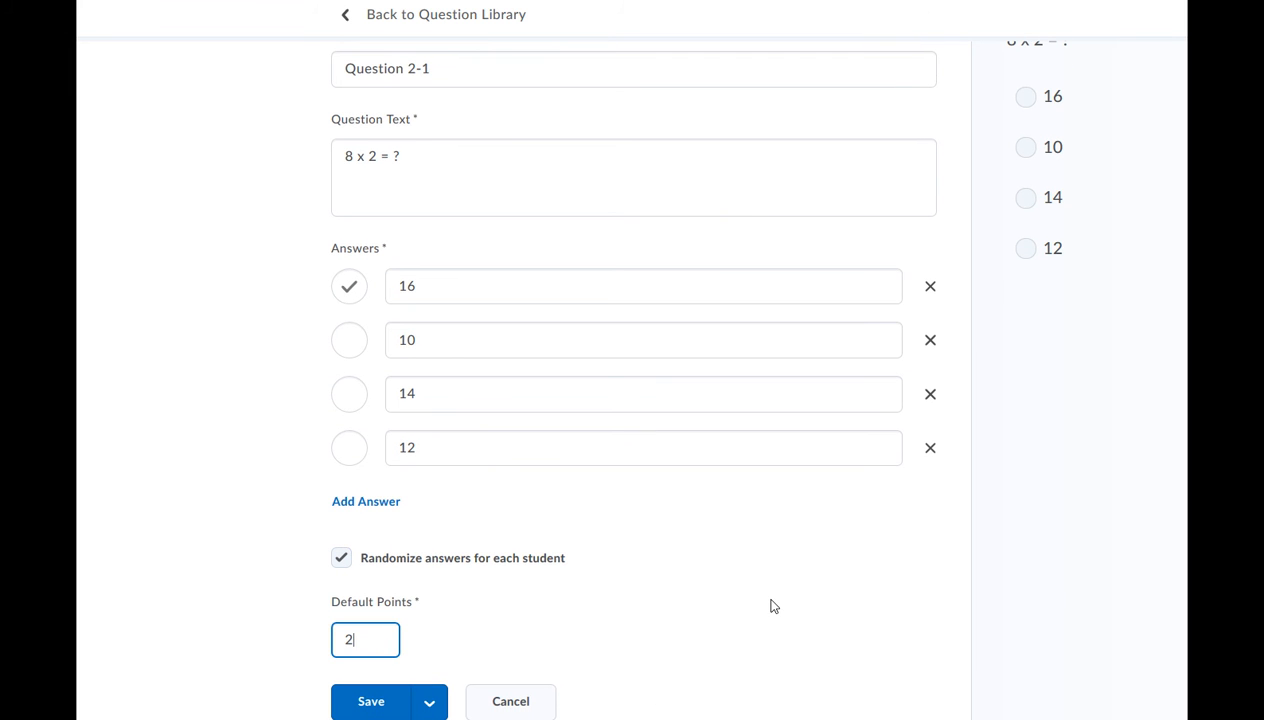
# Save and copy the question, giving the copy the short description "Question 2-2", the text "5 x 2 = ?" and 10 as correct answer
pyautogui.click(429, 704)
pyautogui.click(442, 668)
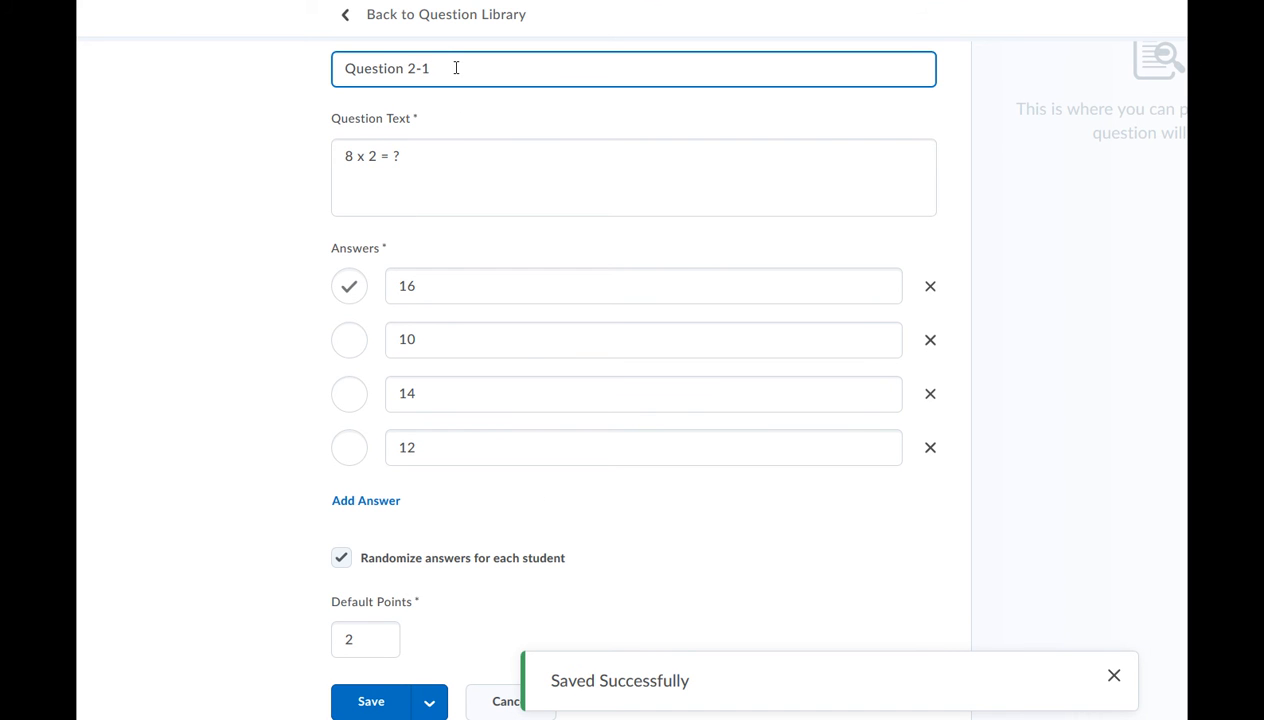
pyautogui.press('BackSpace')
pyautogui.write('2')
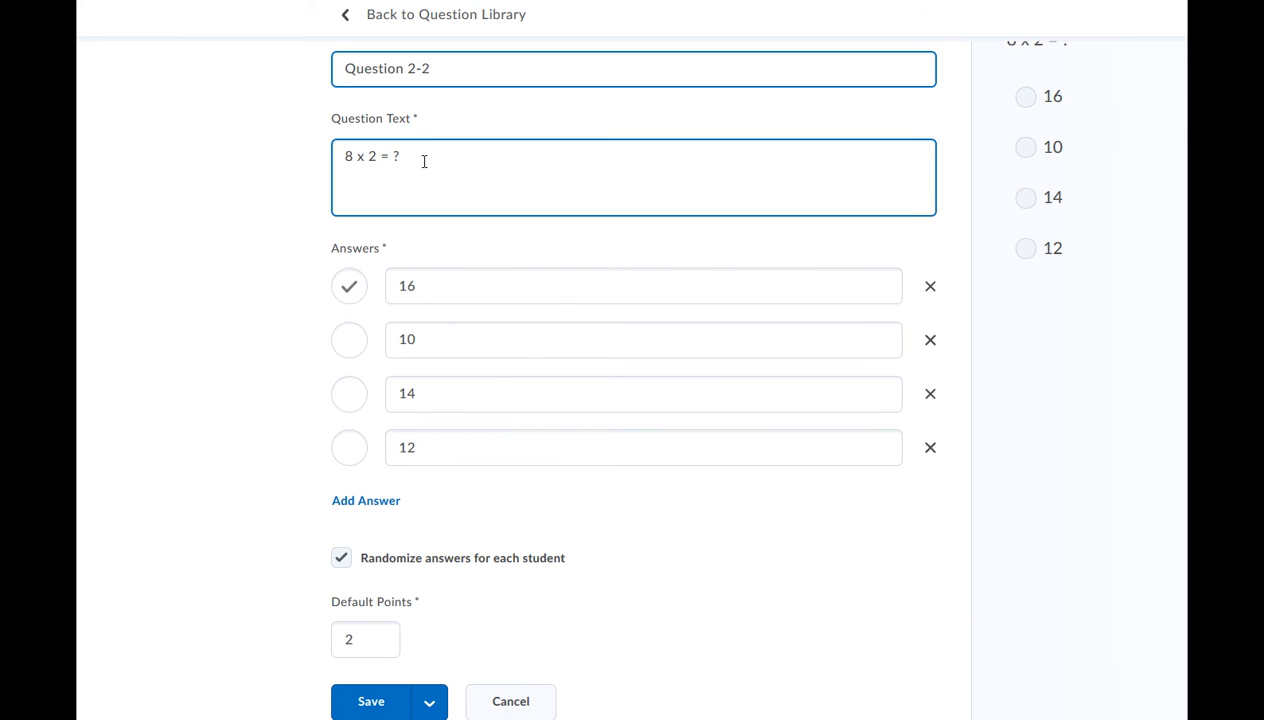
pyautogui.click(346, 157)
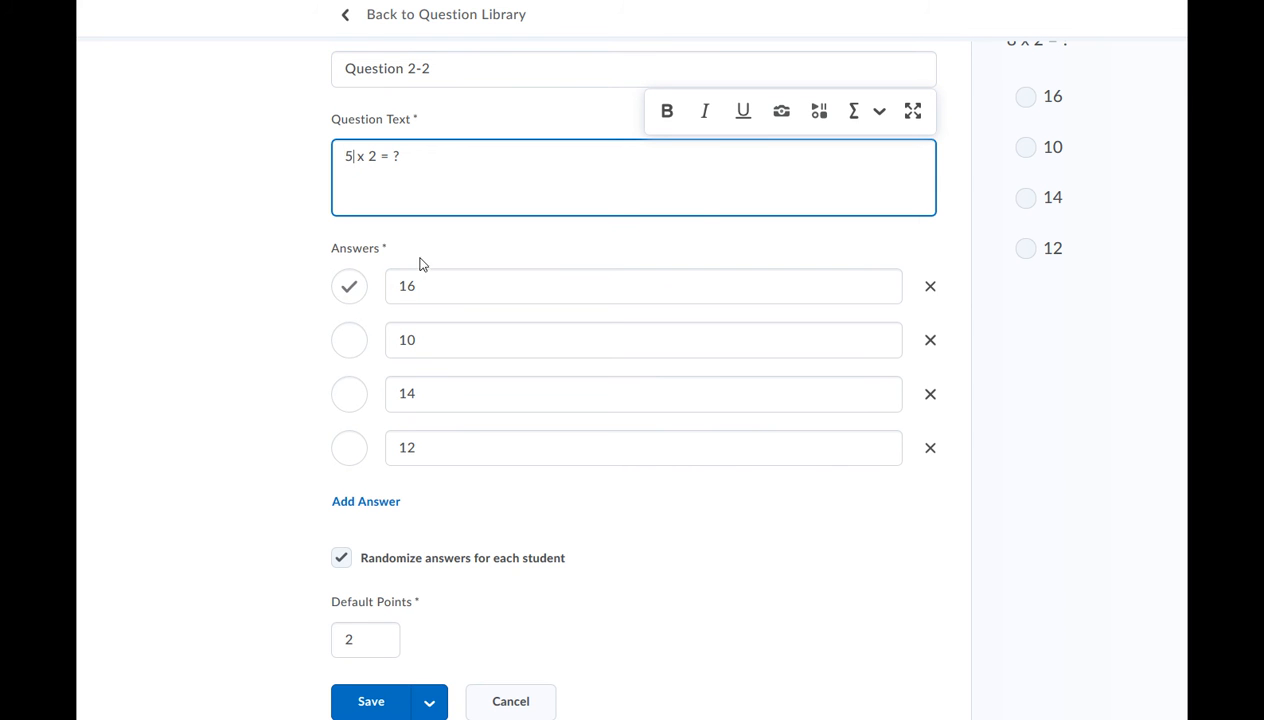
pyautogui.click(349, 340)
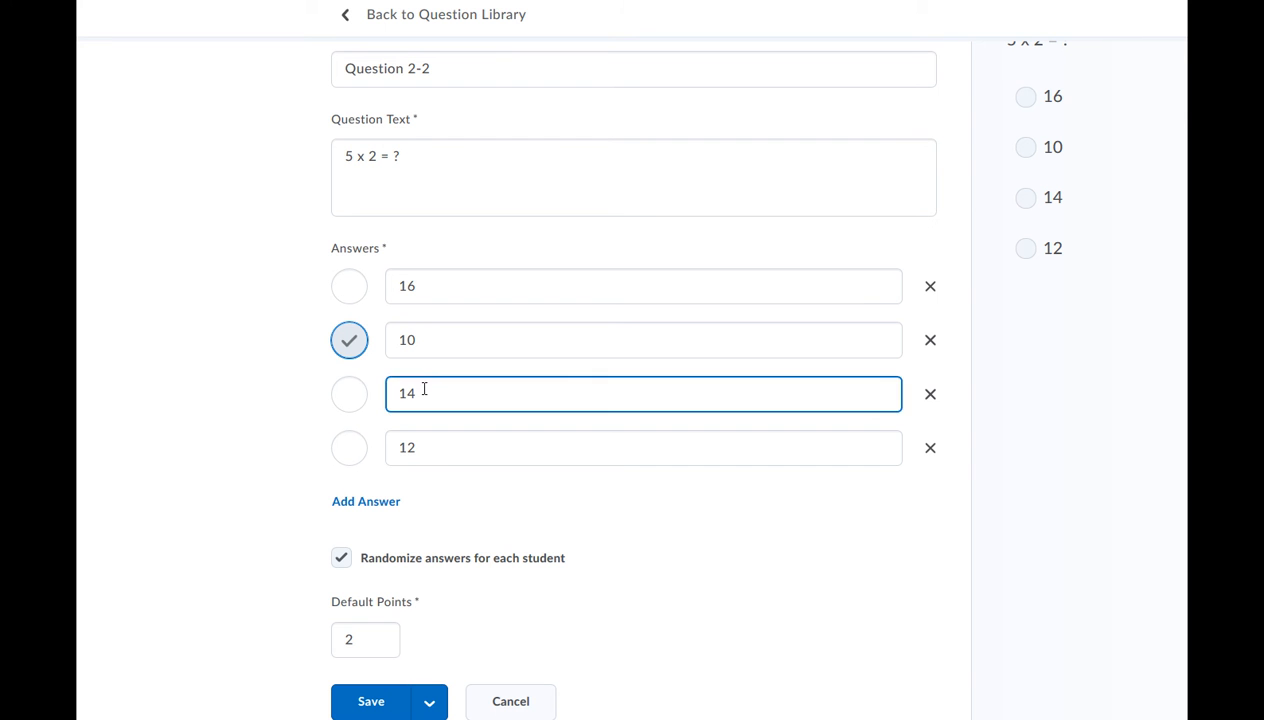
# Save and copy the 5 x 2 question, giving the copy the short description "Question 2-3" and the question text "4 x 2 = ?"
pyautogui.click(429, 703)
pyautogui.click(463, 656)
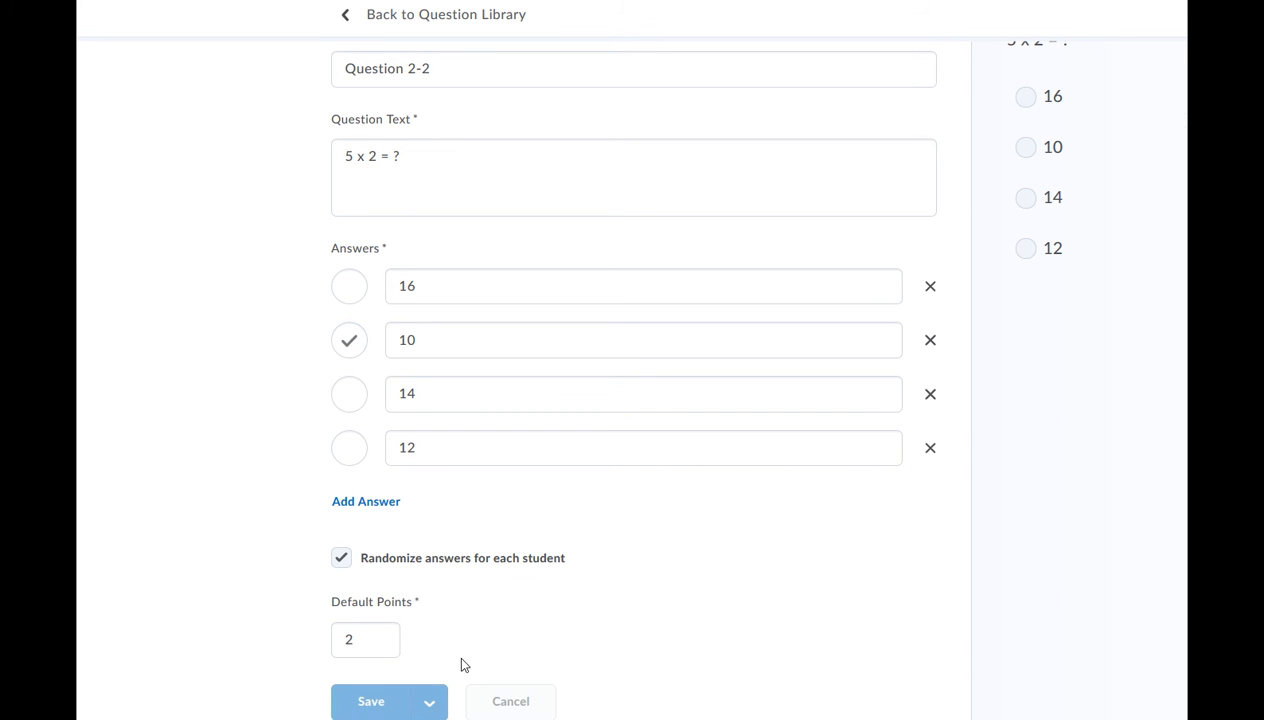
pyautogui.click(437, 67)
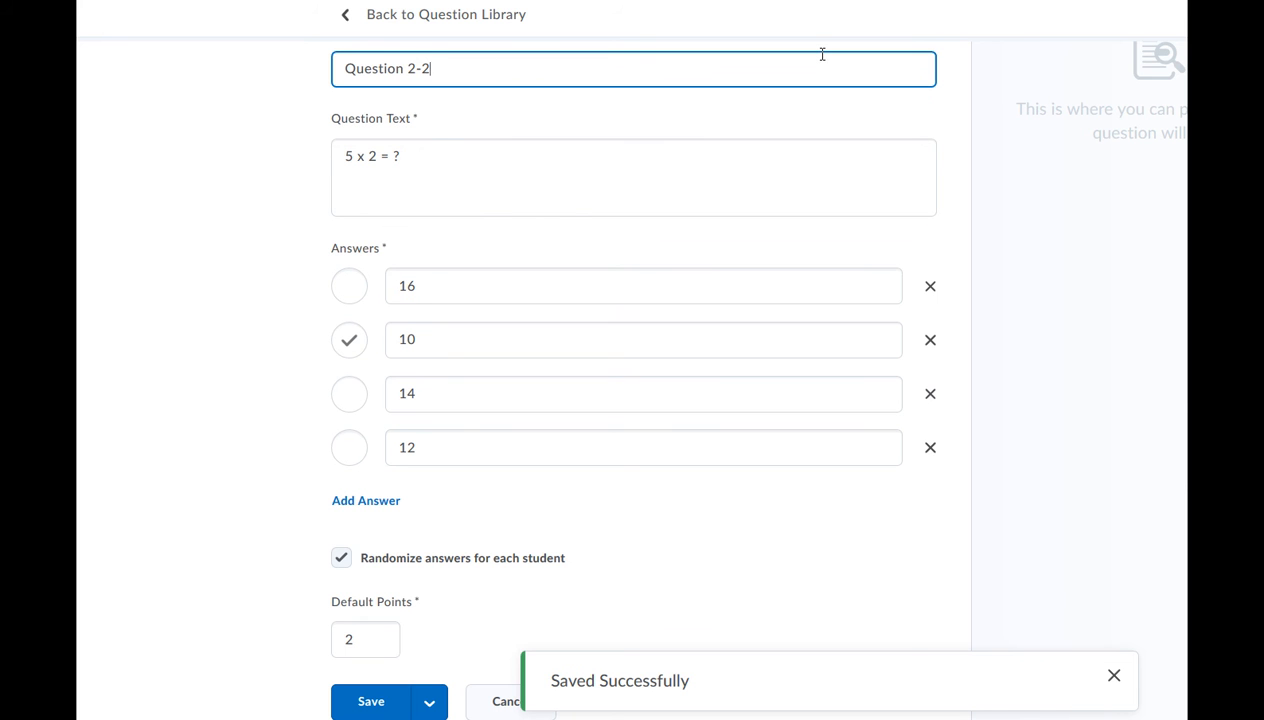
pyautogui.press('BackSpace')
pyautogui.write('3')
pyautogui.click(612, 211)
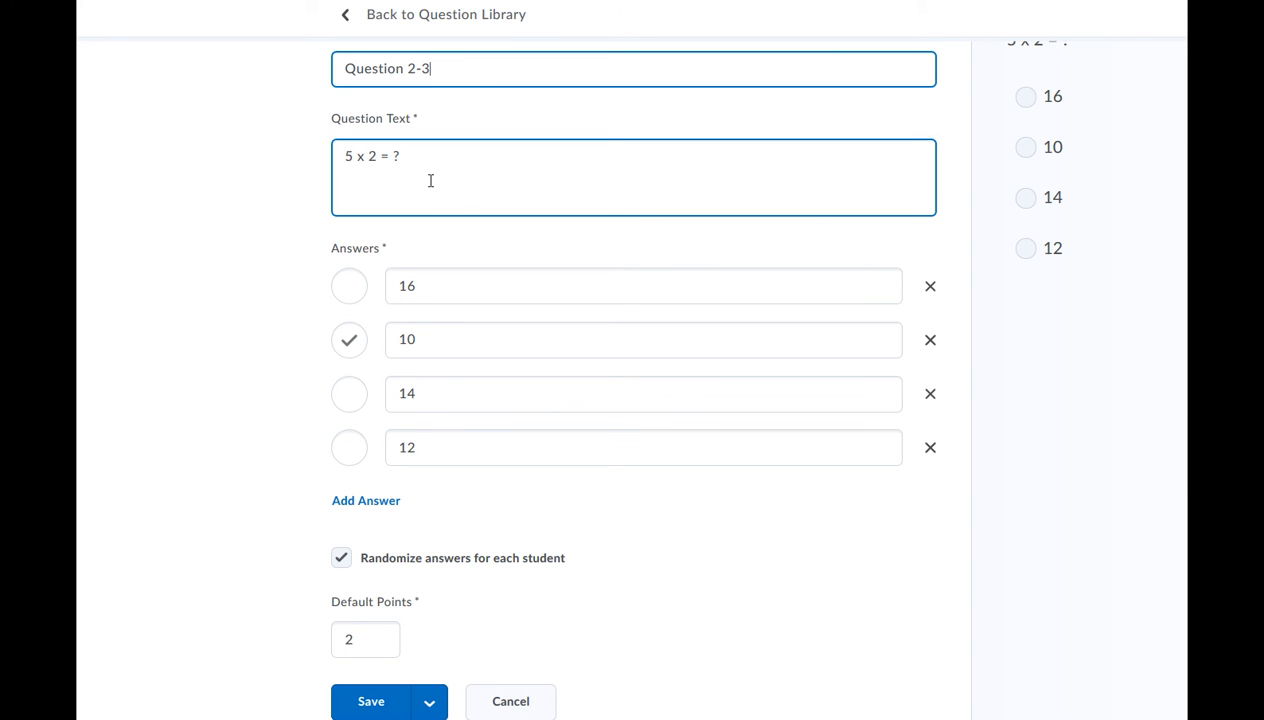
pyautogui.click(345, 158)
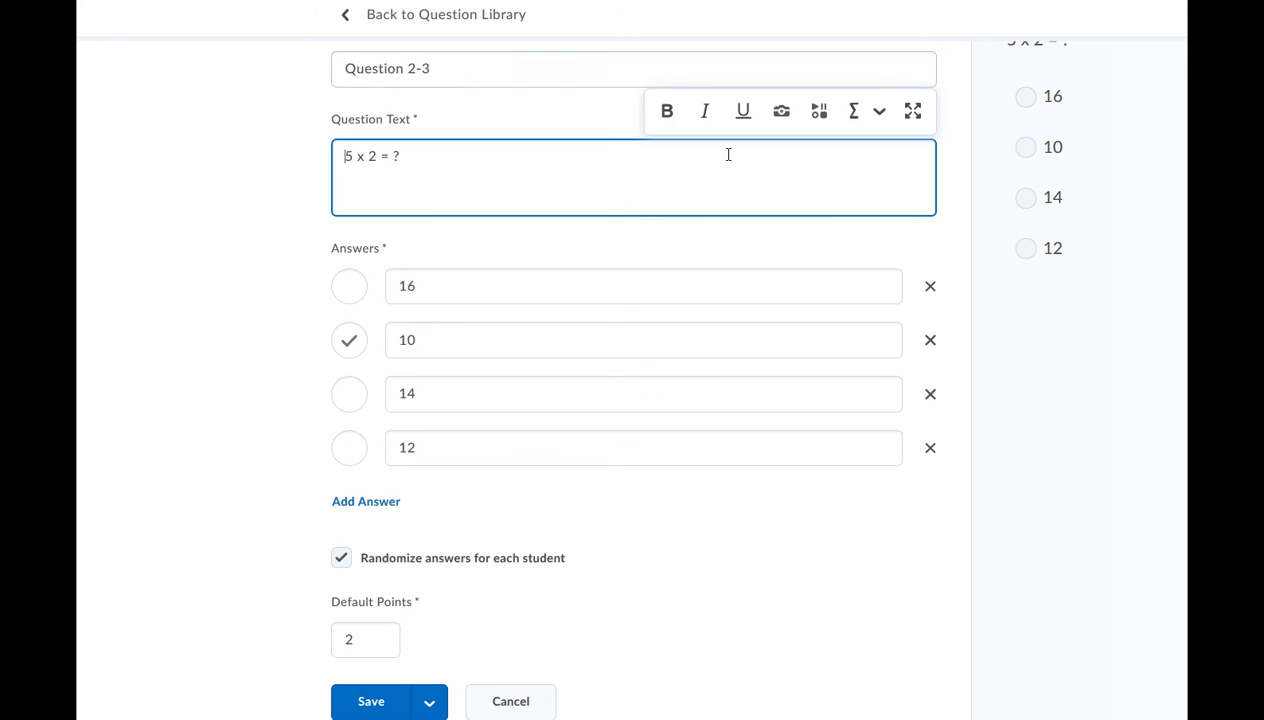
pyautogui.press('Delete')
pyautogui.write('4')
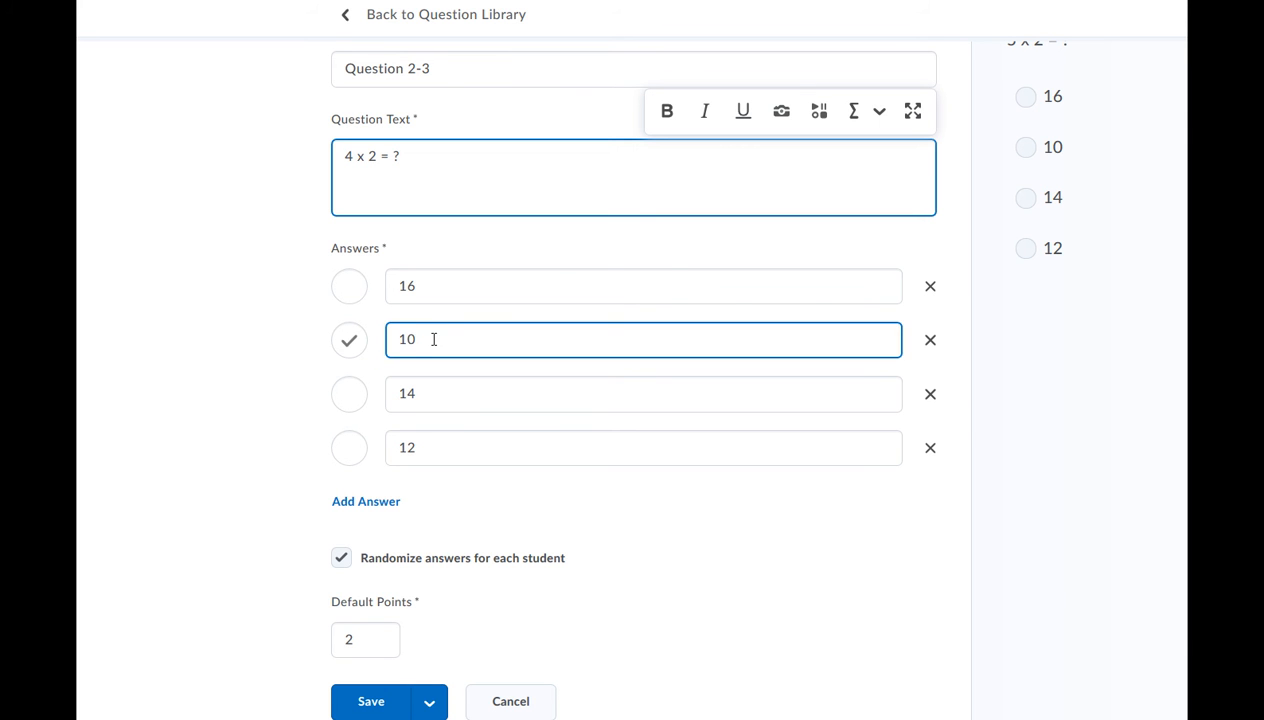
# Change the correct answer's value to 8 and save the question
pyautogui.moveTo(432, 341); pyautogui.dragTo(382, 340)
pyautogui.write('8')
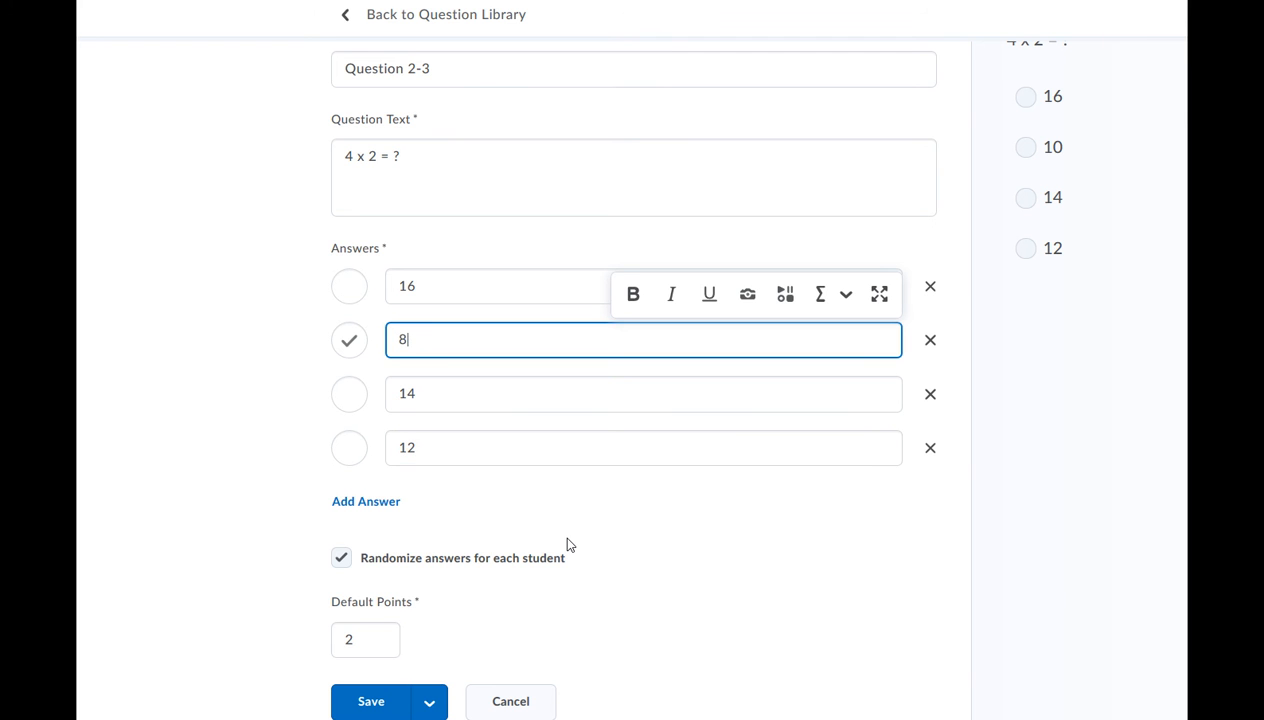
pyautogui.click(368, 701)
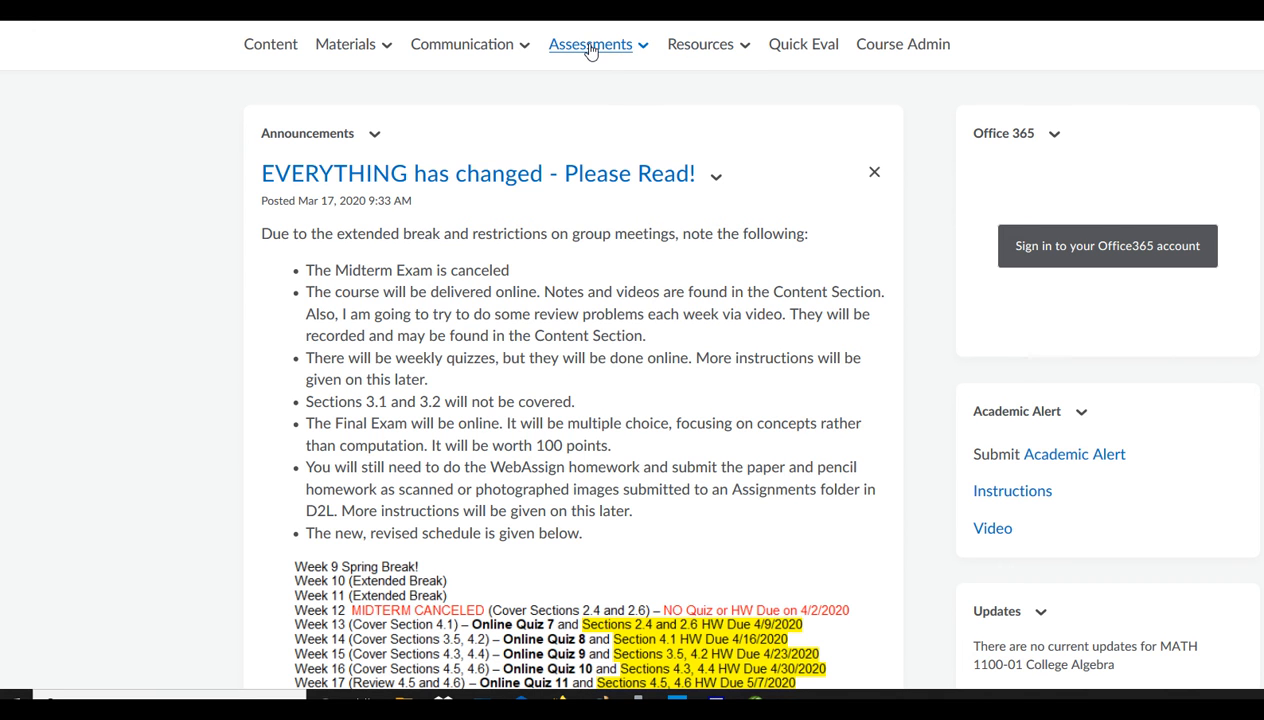
# Create a new quiz in the course and name it "Sample Quiz 2"
pyautogui.click(590, 46)
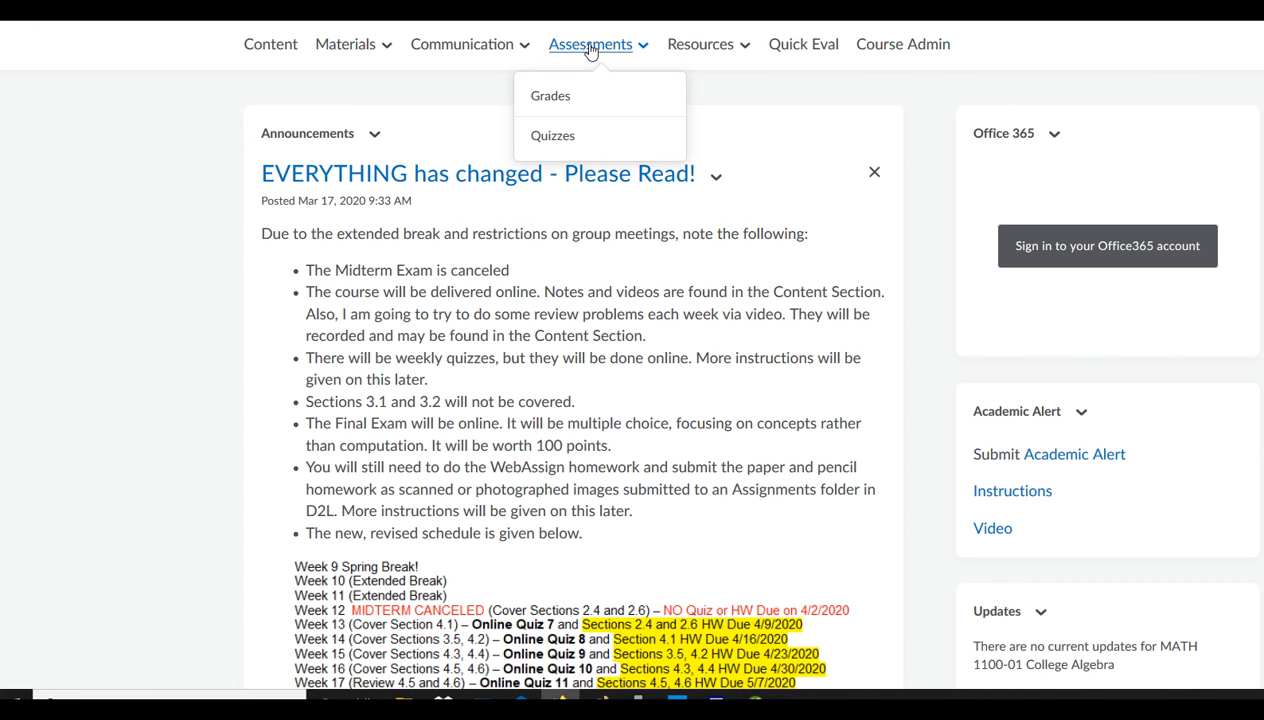
pyautogui.click(555, 140)
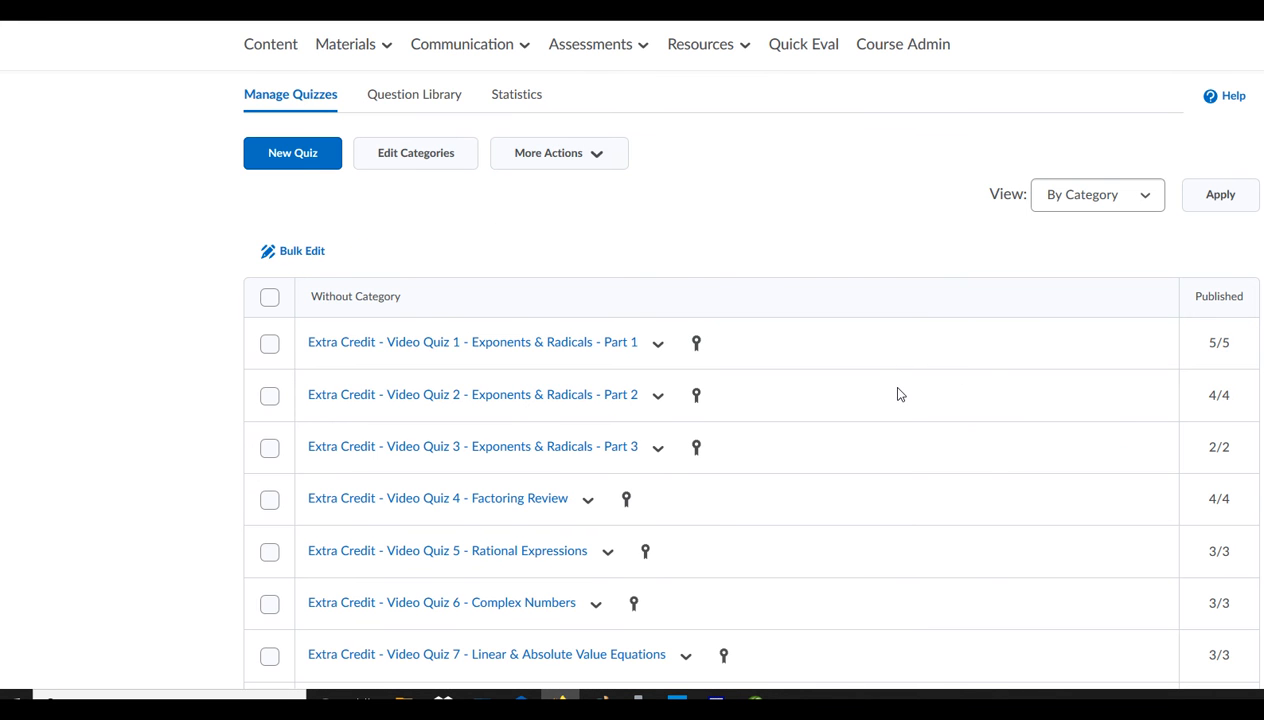
pyautogui.click(293, 156)
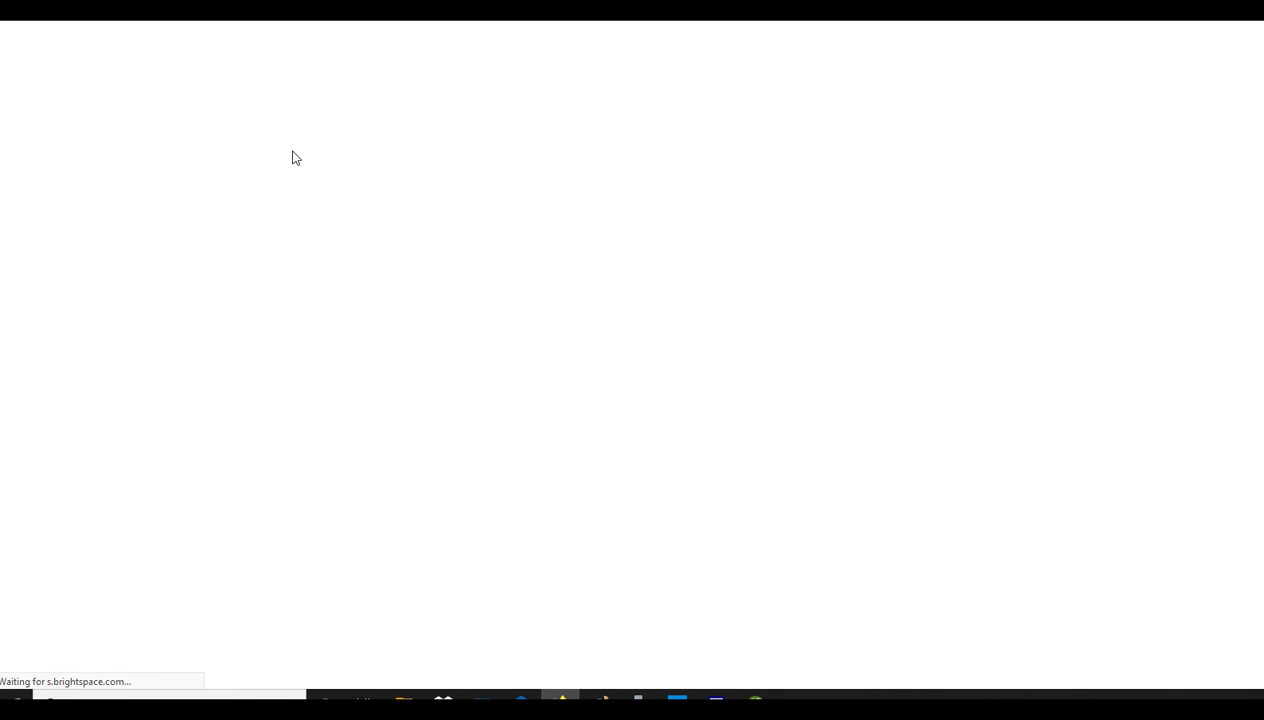
pyautogui.click(355, 322)
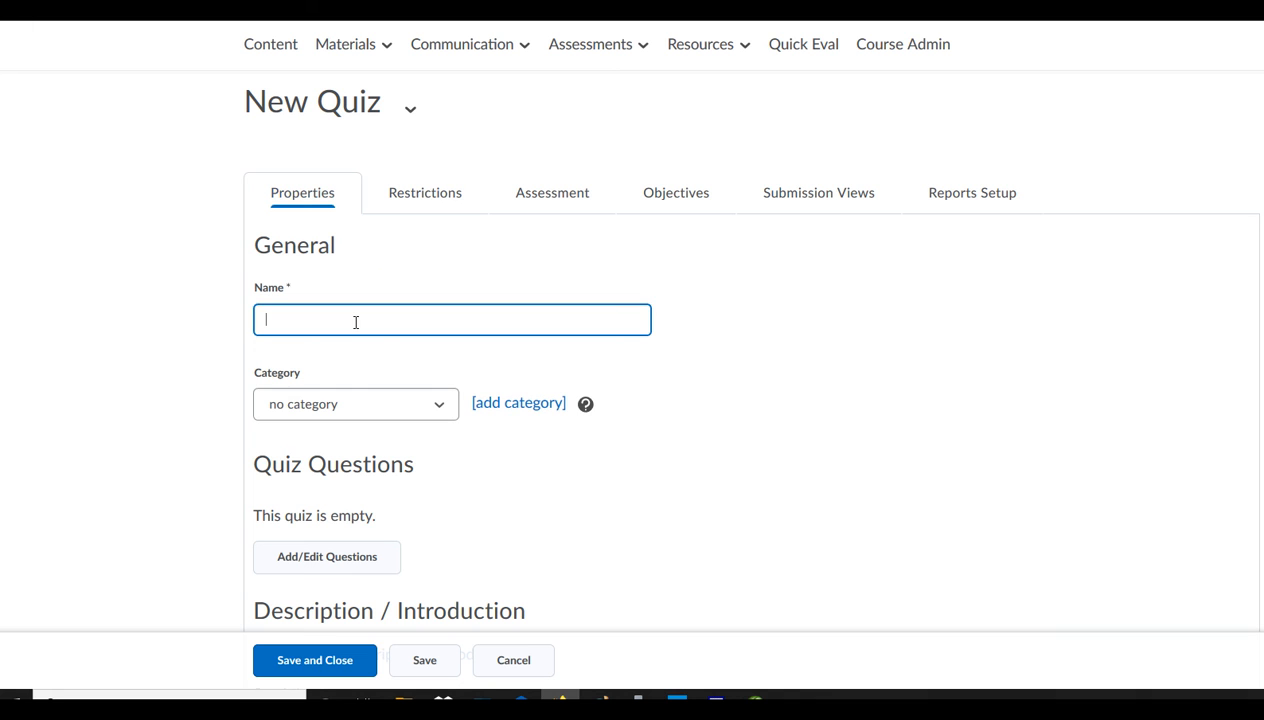
pyautogui.write('Sam')
# Open the quiz's questions for editing and add a question pool titled "Question 1"
pyautogui.click(303, 563)
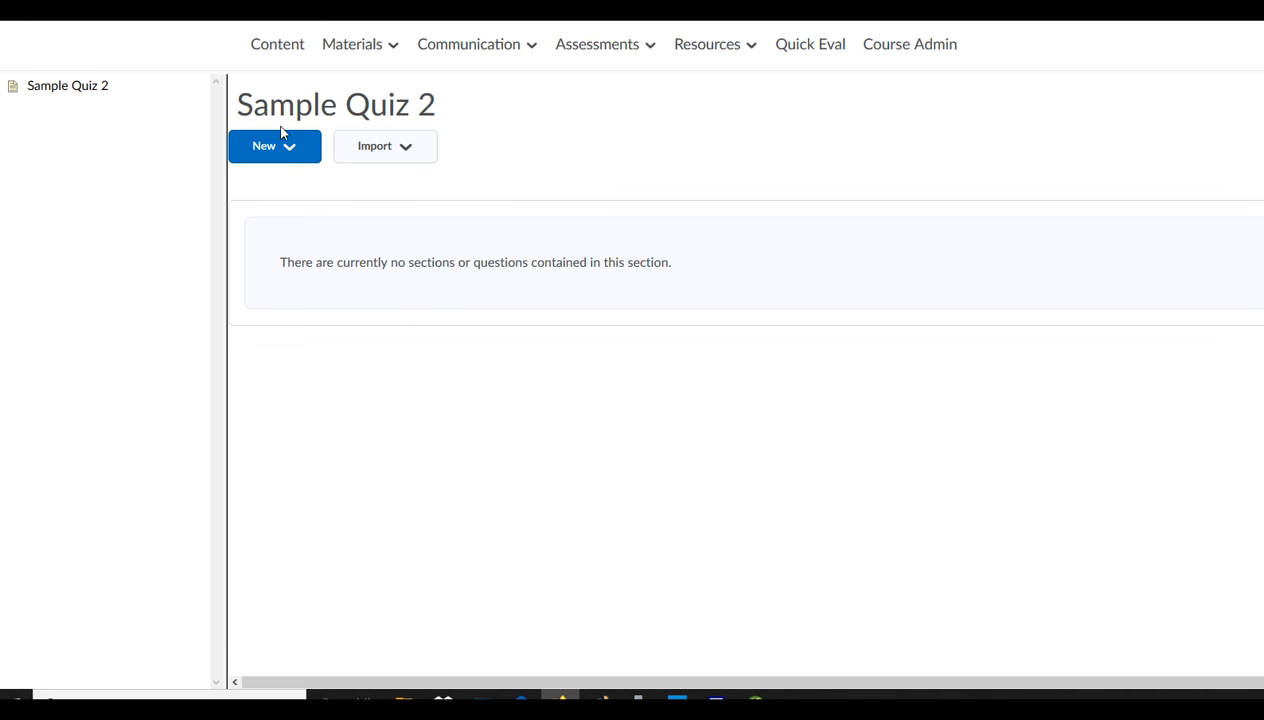
pyautogui.click(291, 155)
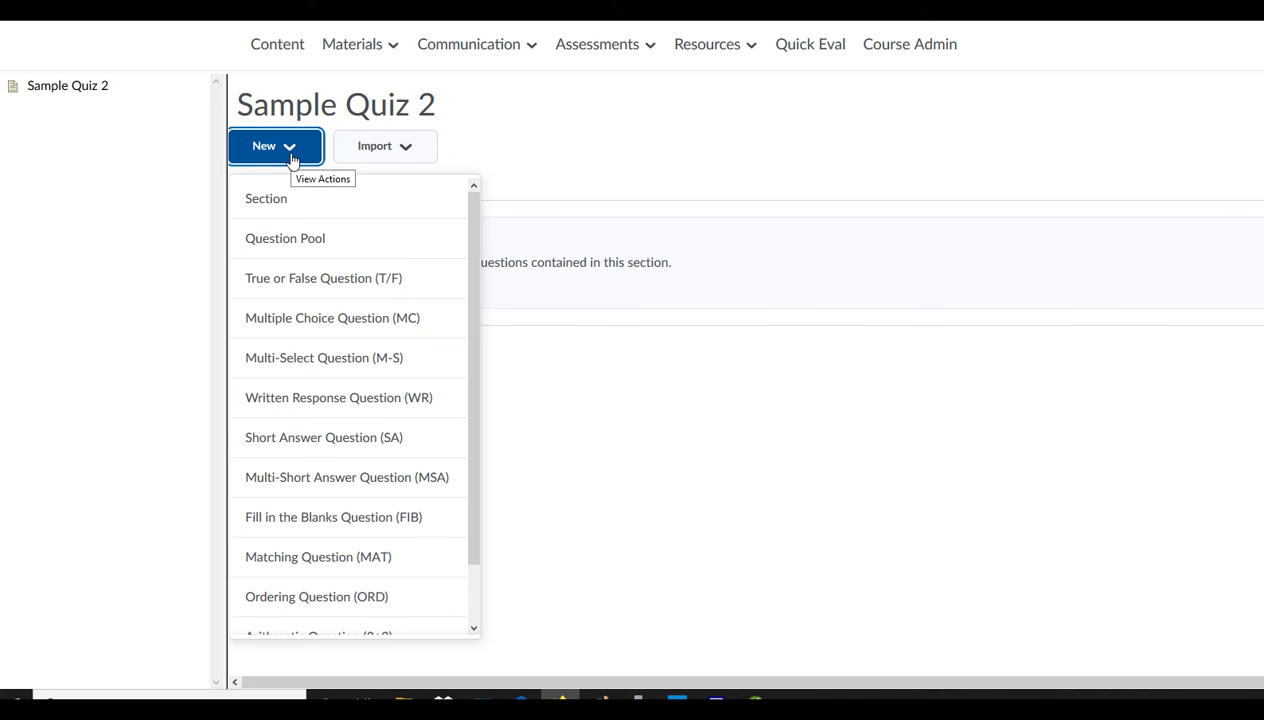
pyautogui.click(285, 240)
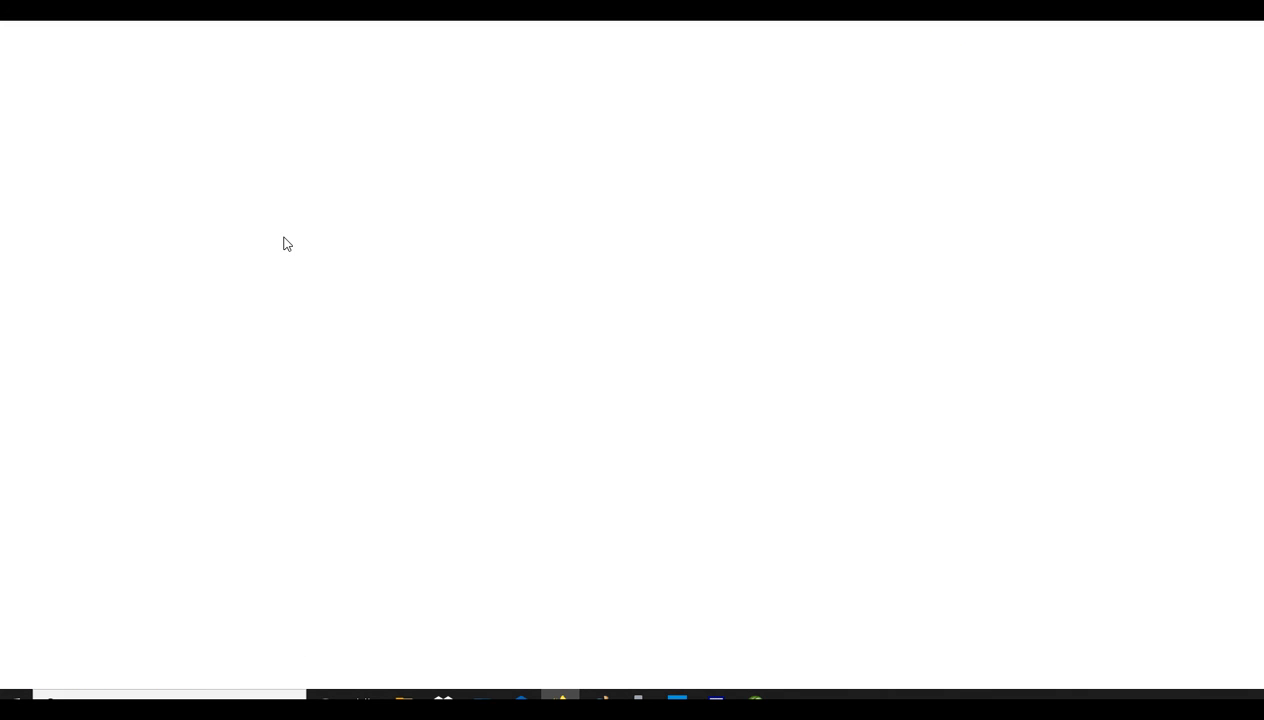
pyautogui.click(316, 72)
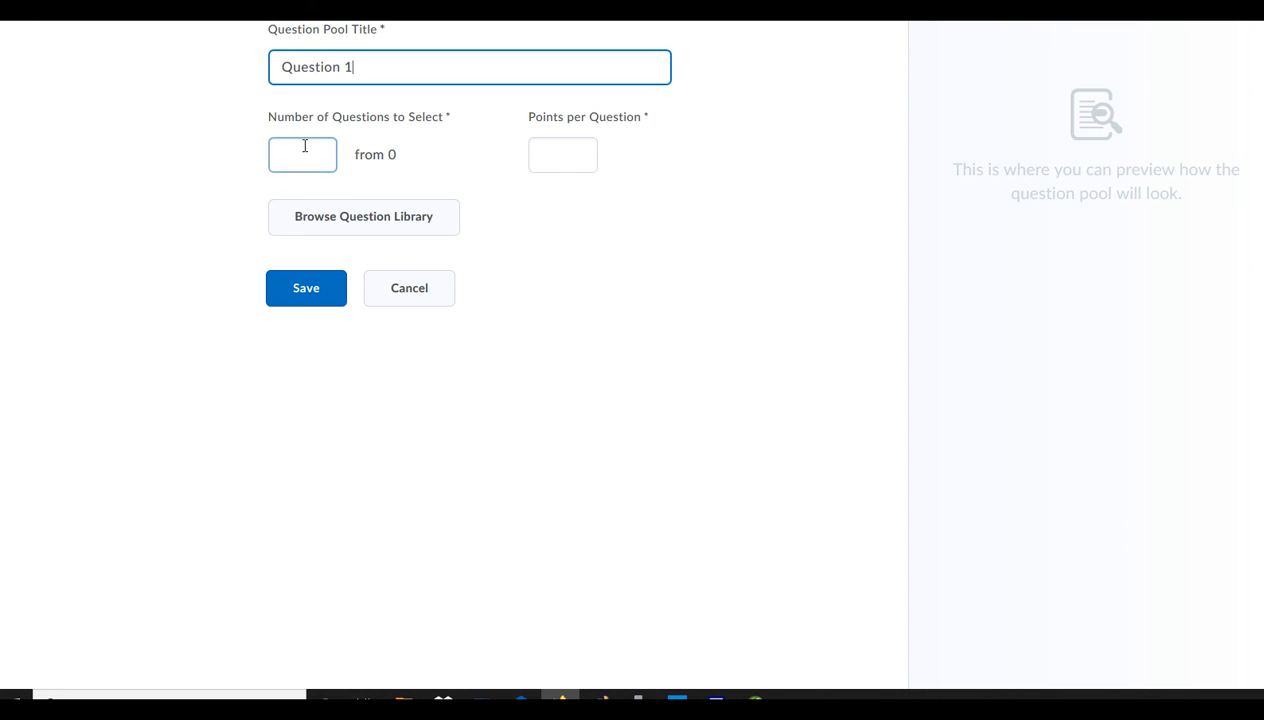
# Add Question 1-1, 1-2 and 1-3 from the library's Sample Quiz section to the pool, and set the number of questions to select to 1
pyautogui.click(349, 224)
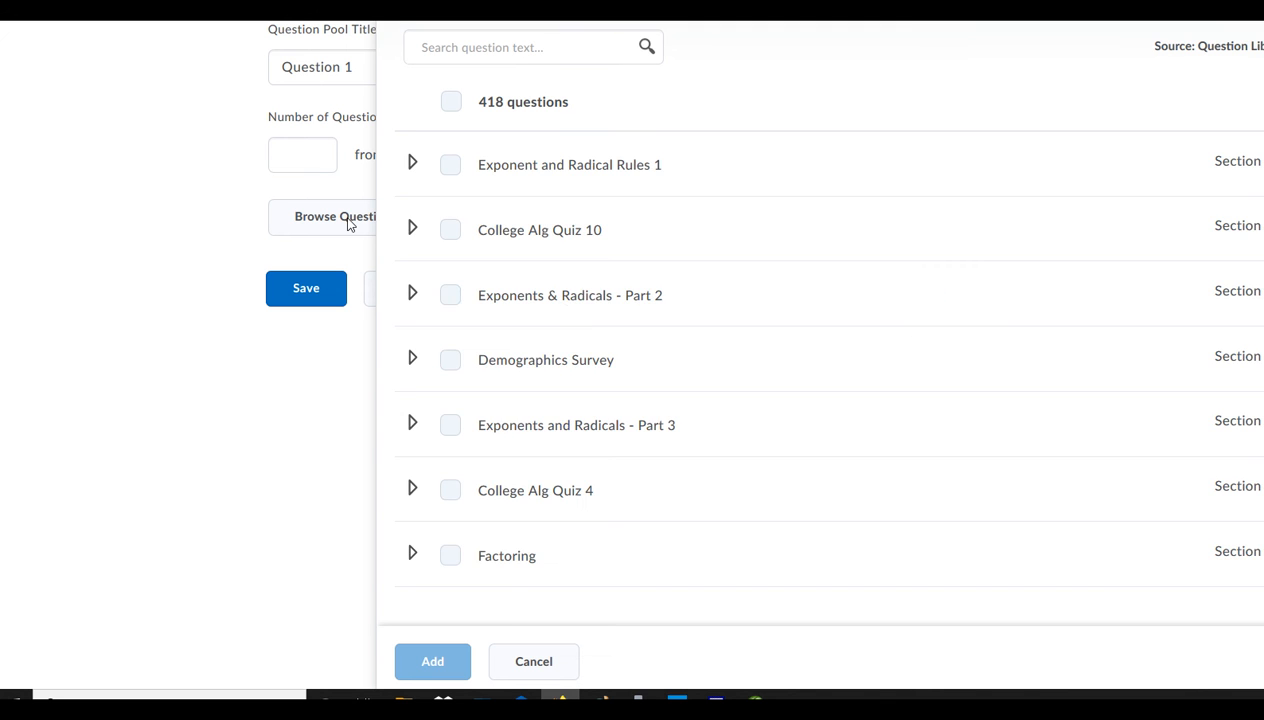
pyautogui.scroll(-5, 528, 339)
pyautogui.scroll(-20, 531, 345)
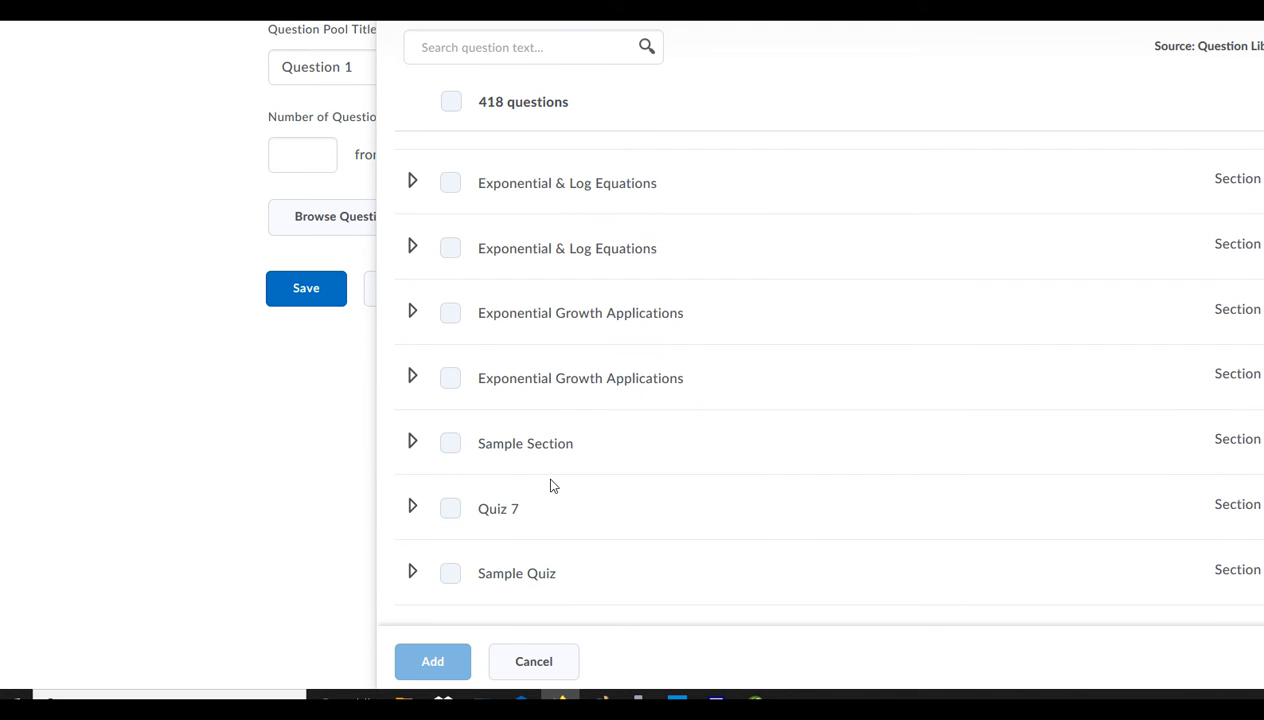
pyautogui.click(410, 576)
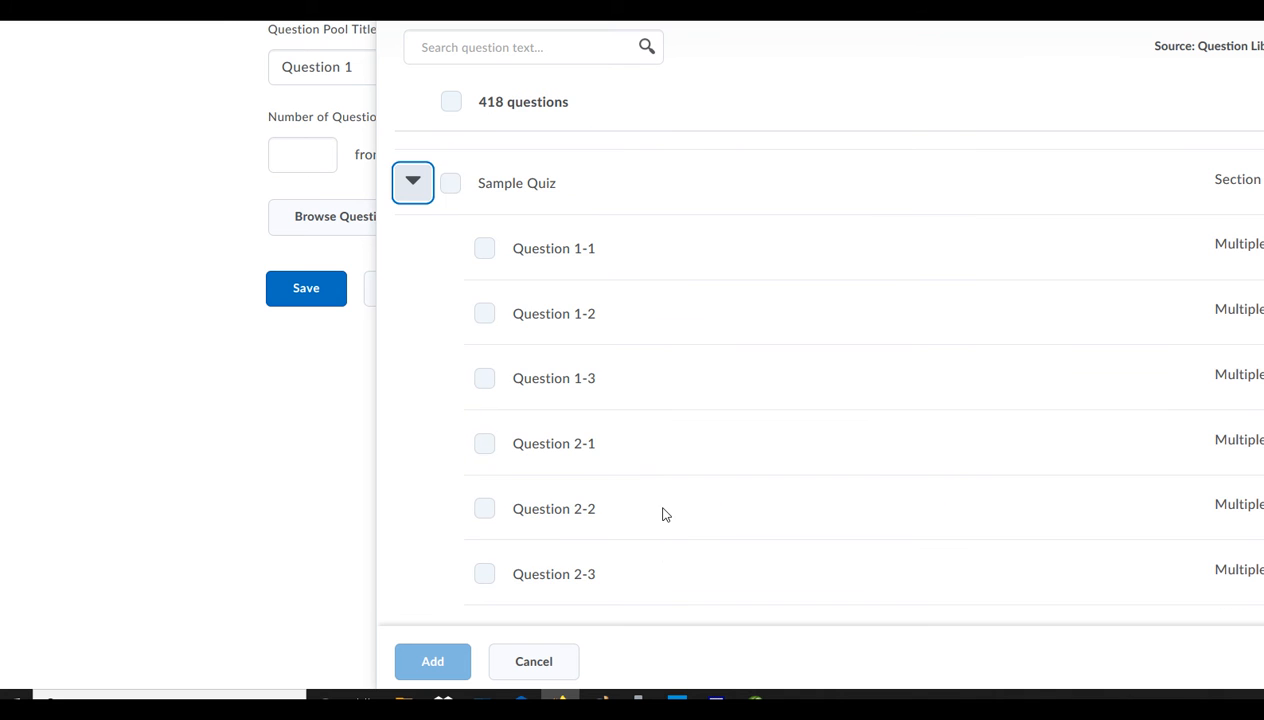
pyautogui.click(485, 248)
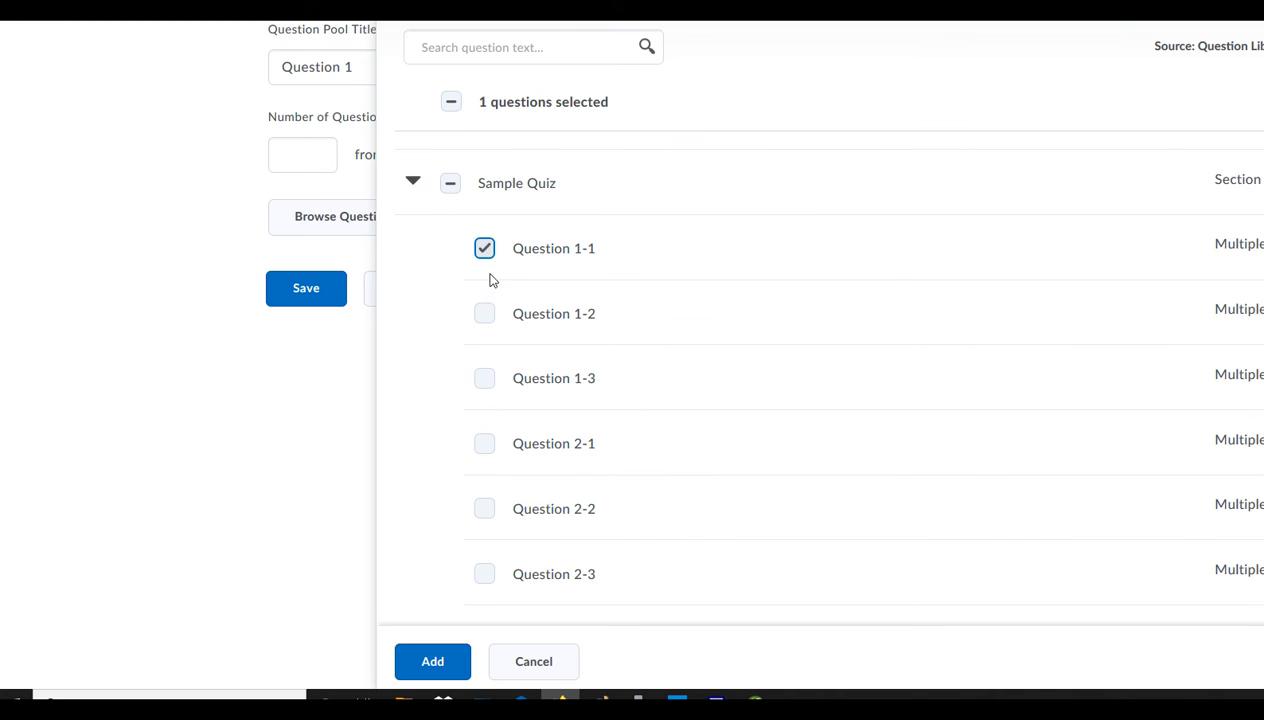
pyautogui.click(485, 313)
pyautogui.click(482, 381)
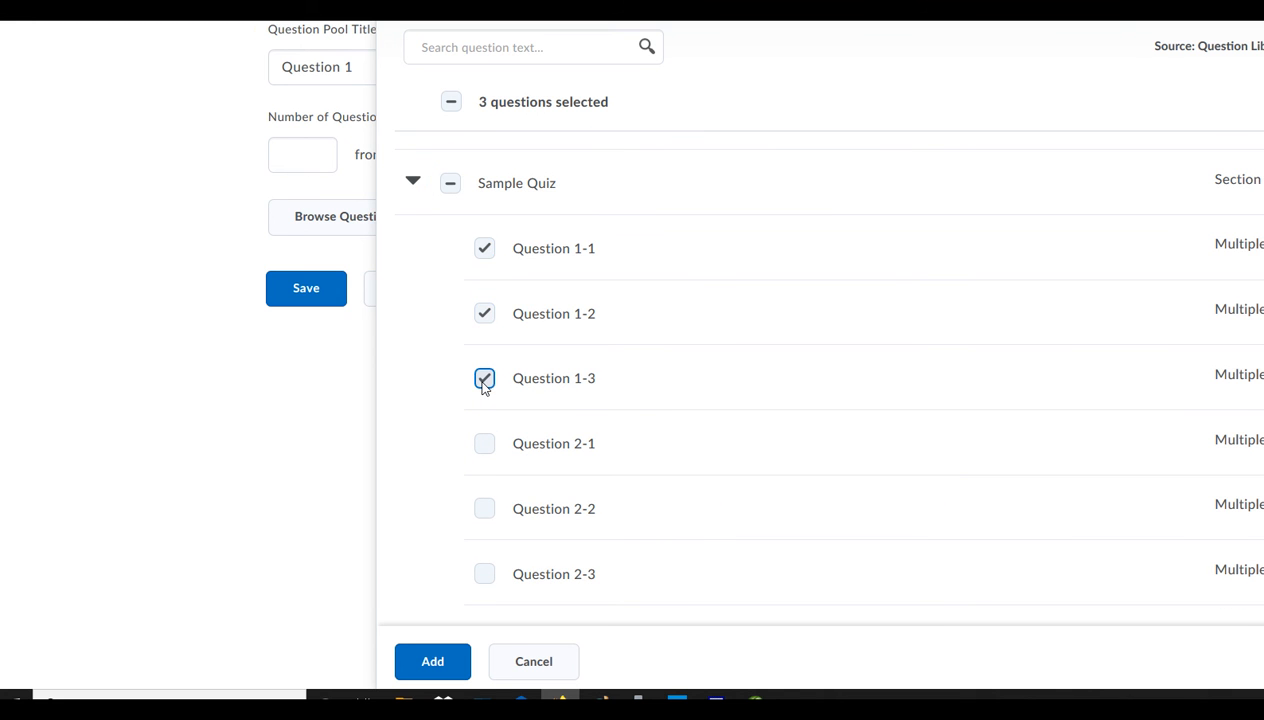
pyautogui.click(443, 665)
pyautogui.click(277, 155)
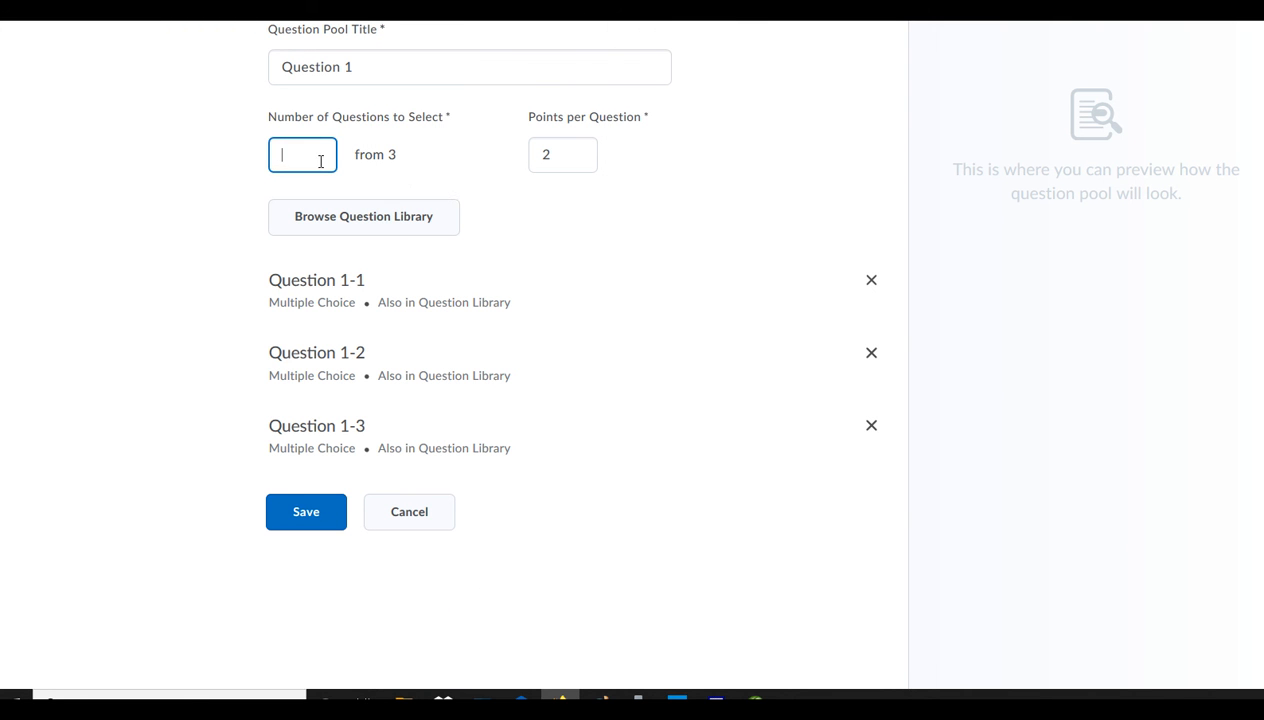
pyautogui.write('1')
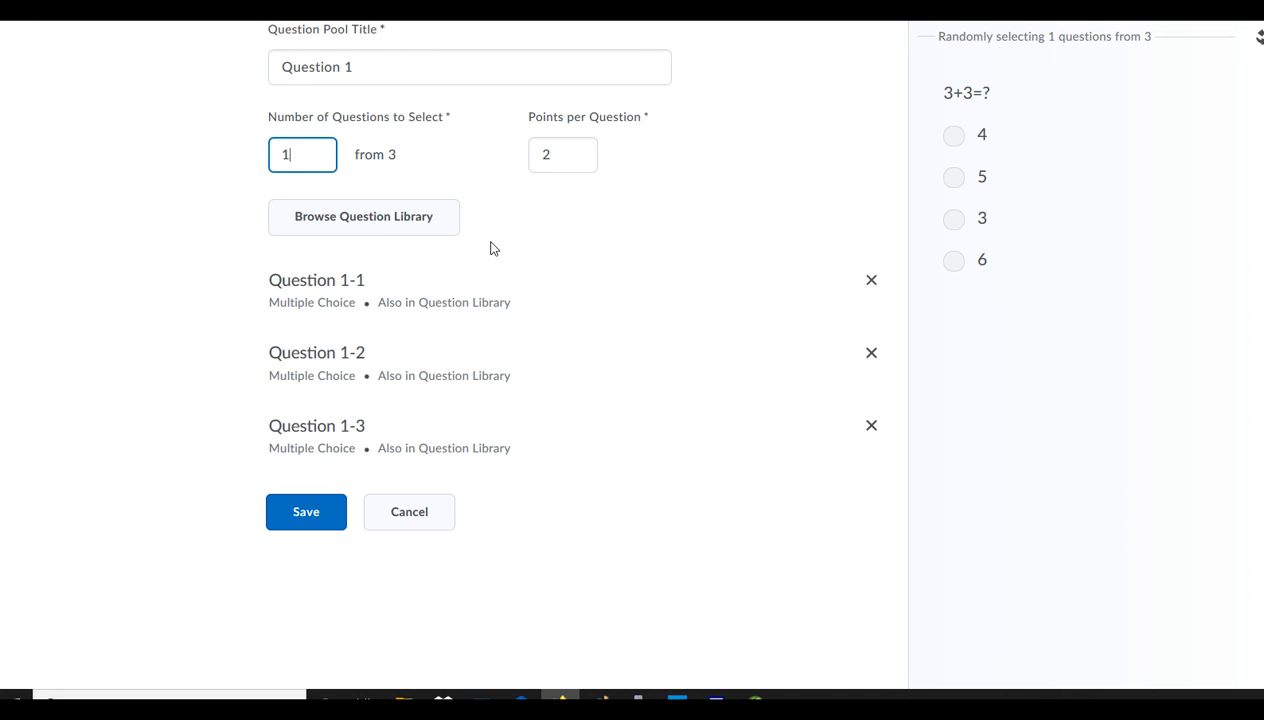
# Save the Question 1 pool and add another question pool titled "Question 2" to the quiz
pyautogui.click(305, 513)
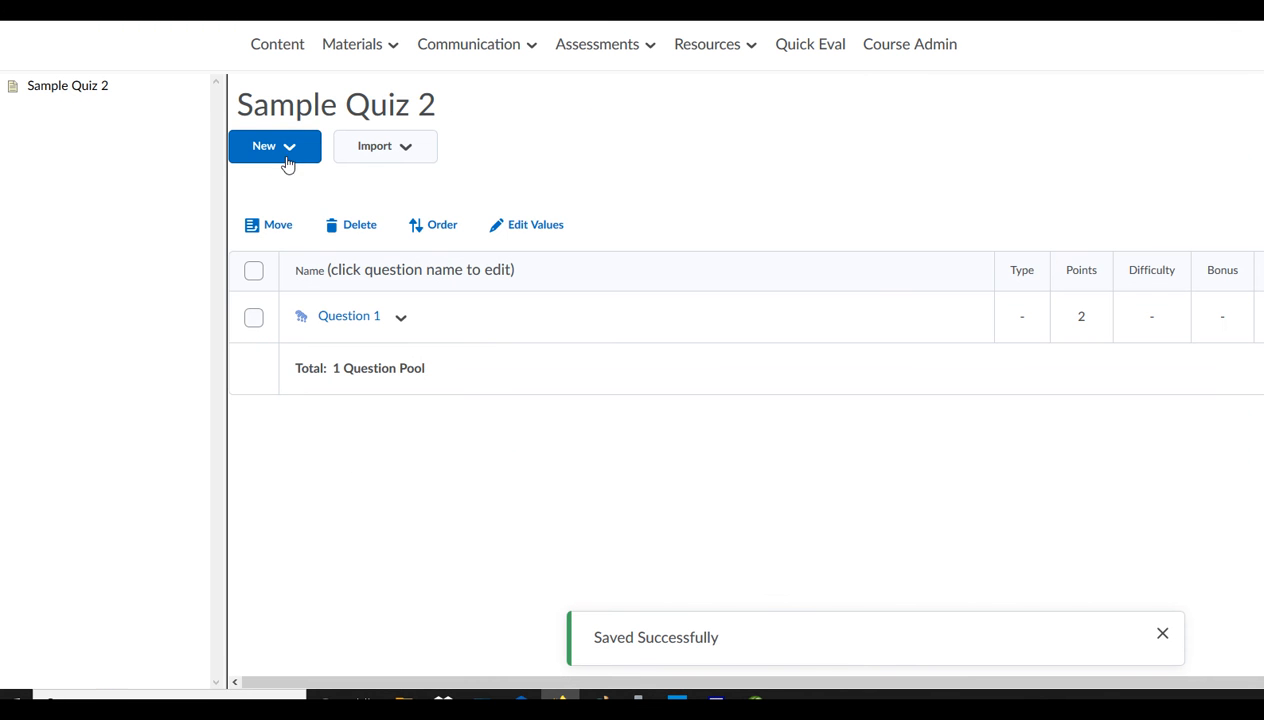
pyautogui.click(284, 150)
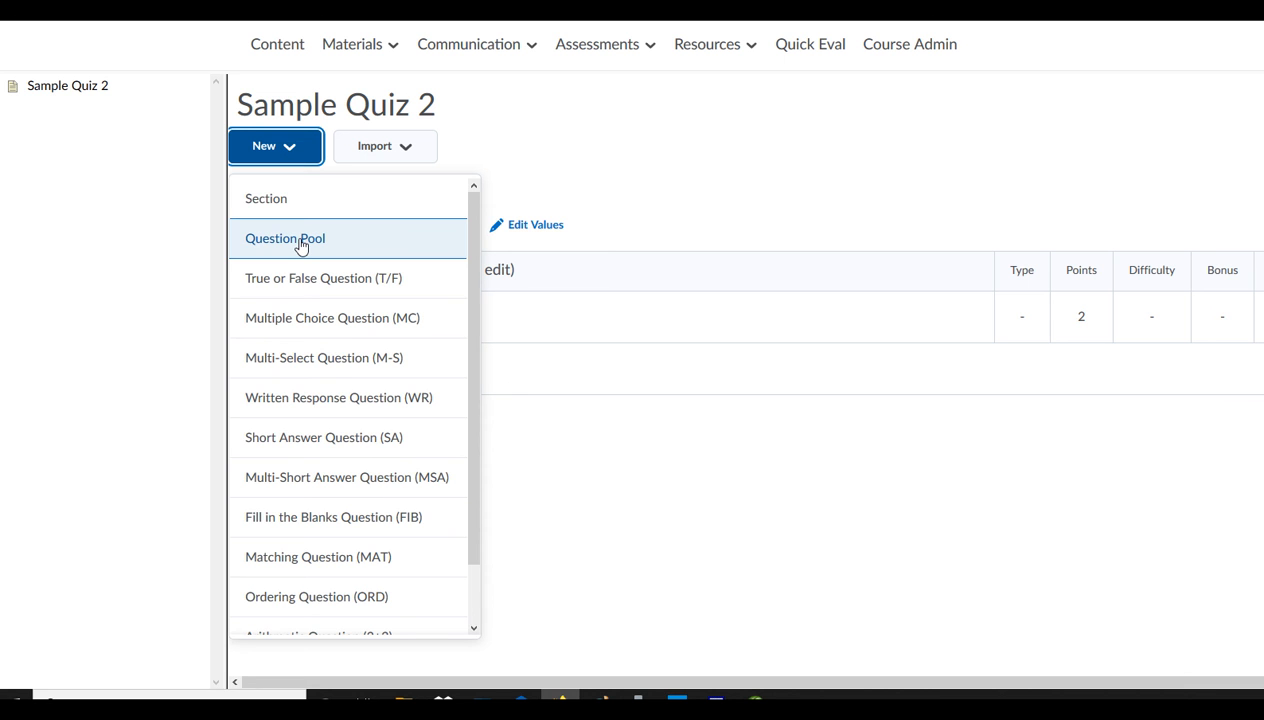
pyautogui.click(300, 241)
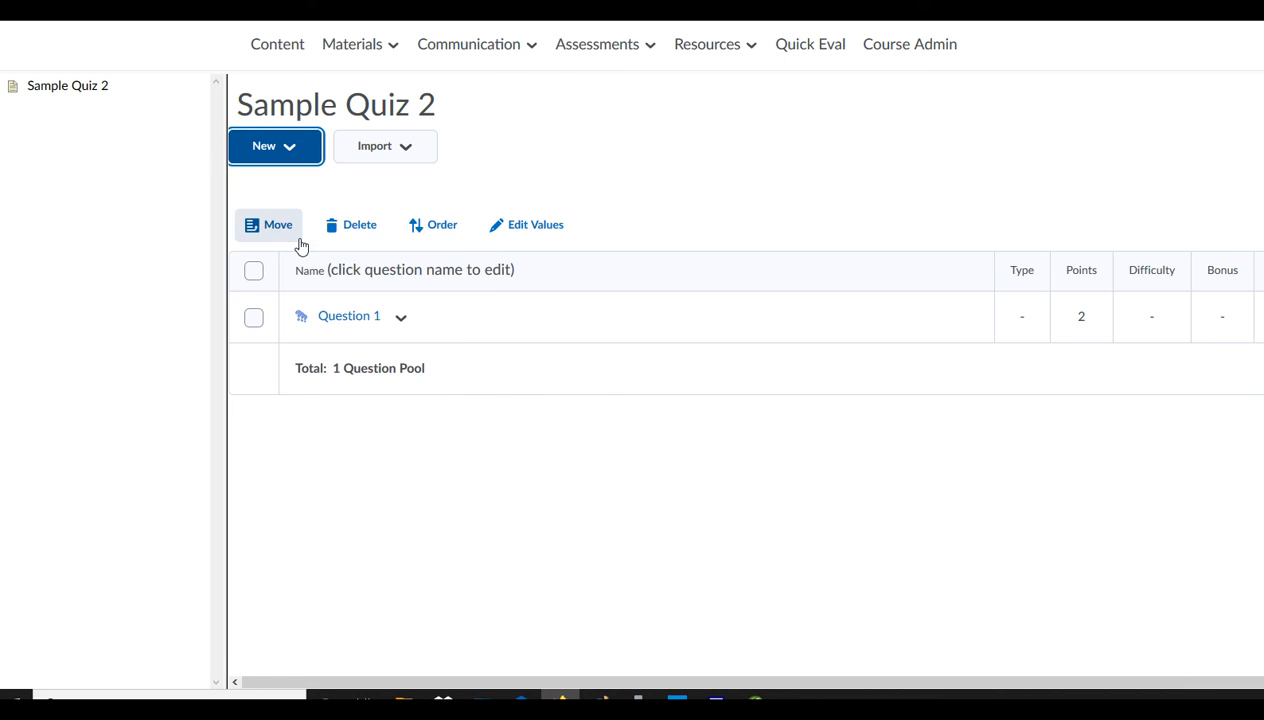
pyautogui.click(321, 73)
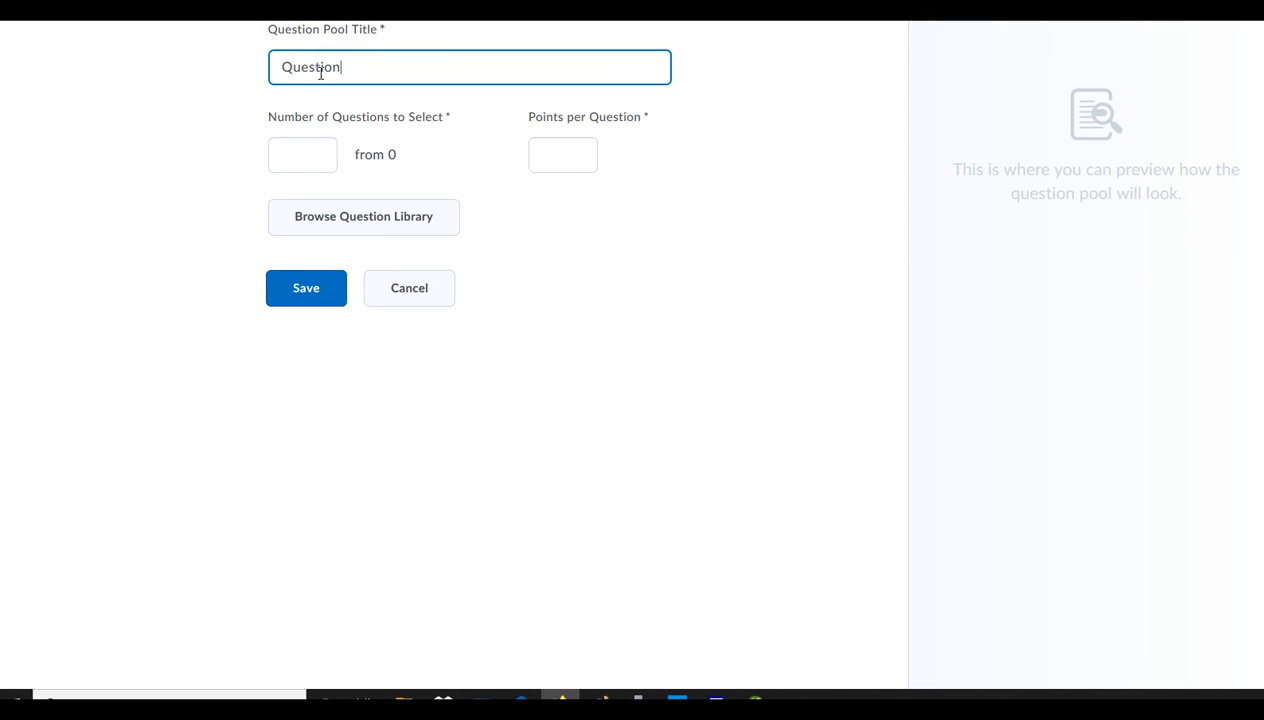
pyautogui.write('Question 2')
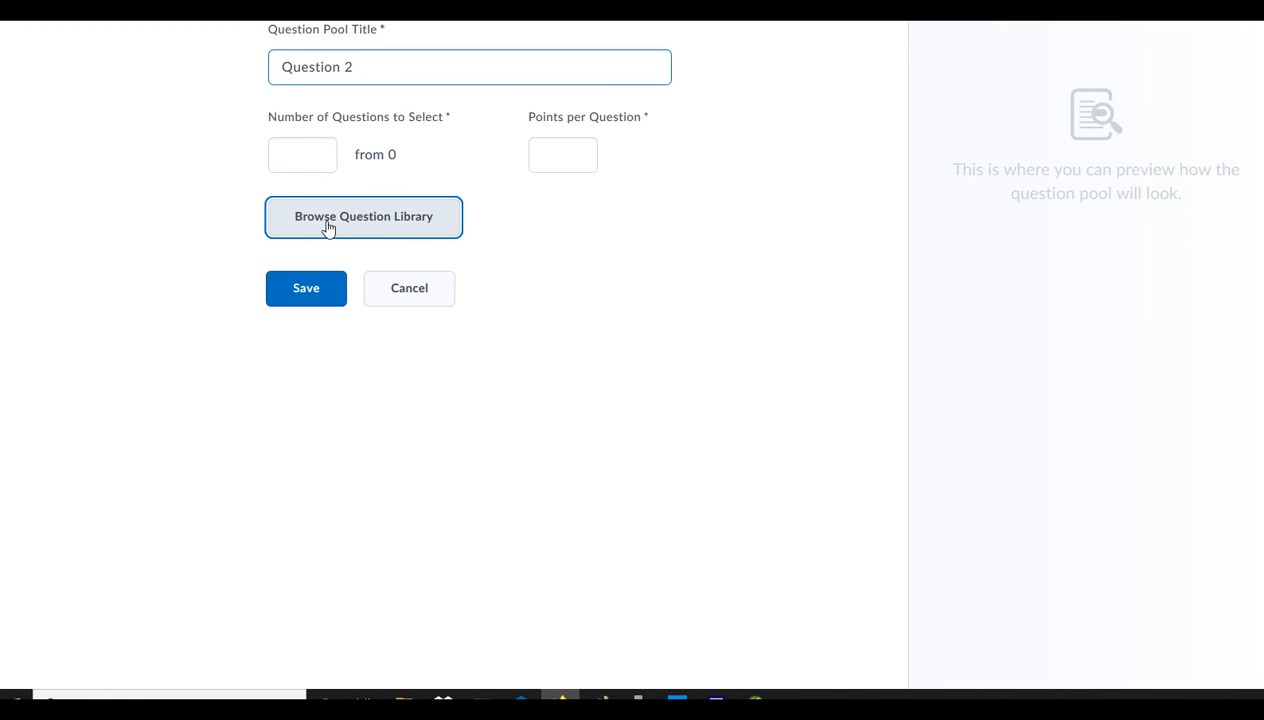
# Add Question 2-1, 2-2 and 2-3 from the question library to the Question 2 pool
pyautogui.click(327, 226)
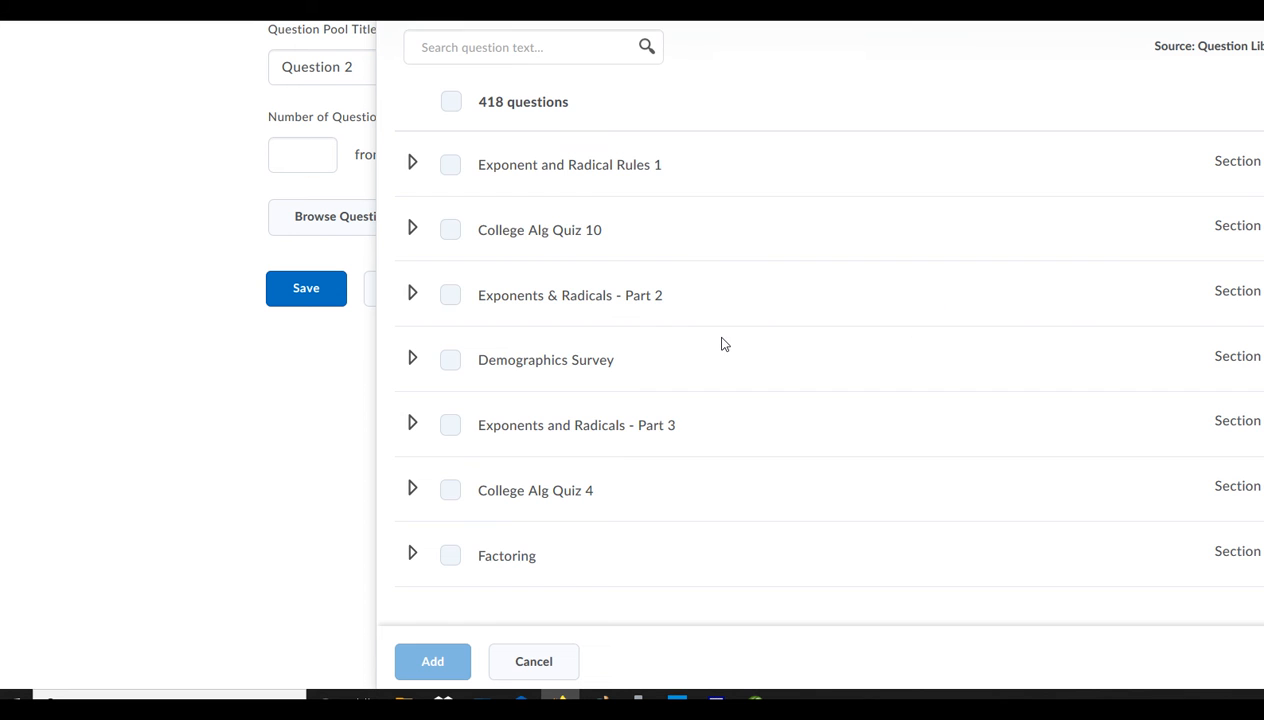
pyautogui.scroll(-10, 830, 370)
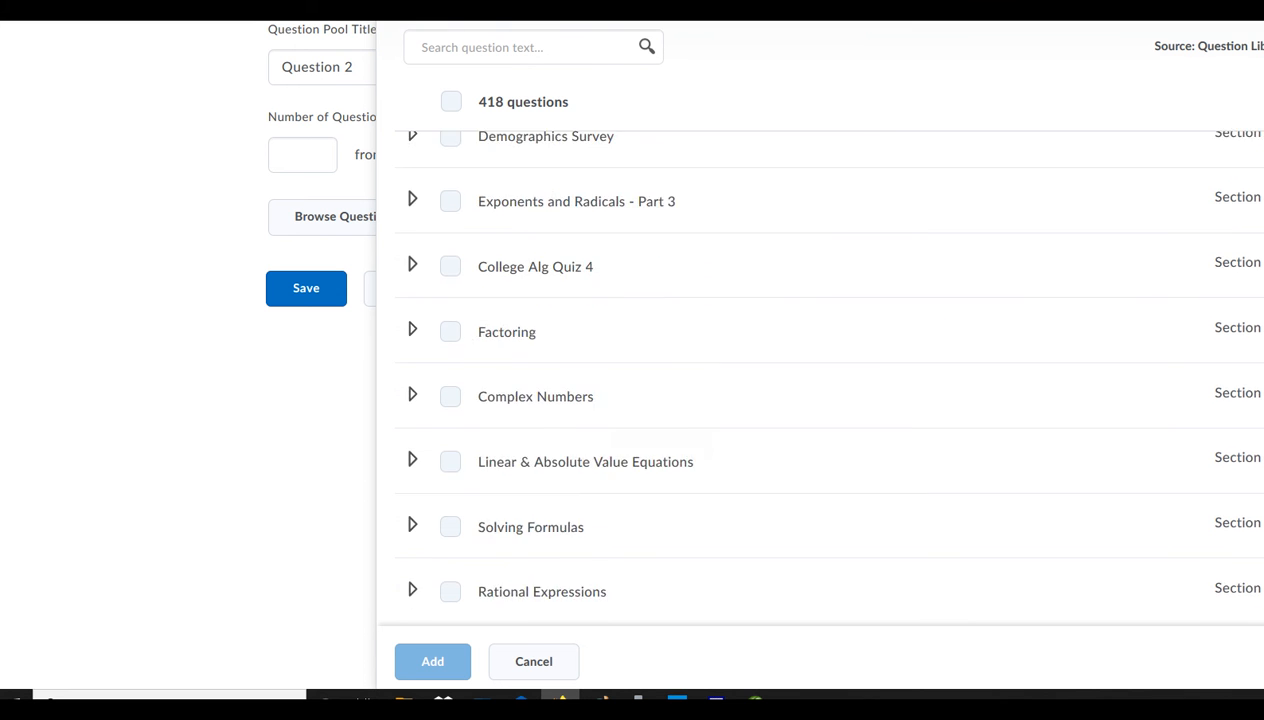
pyautogui.click(416, 580)
pyautogui.scroll(-3, 658, 502)
pyautogui.scroll(-2, 658, 502)
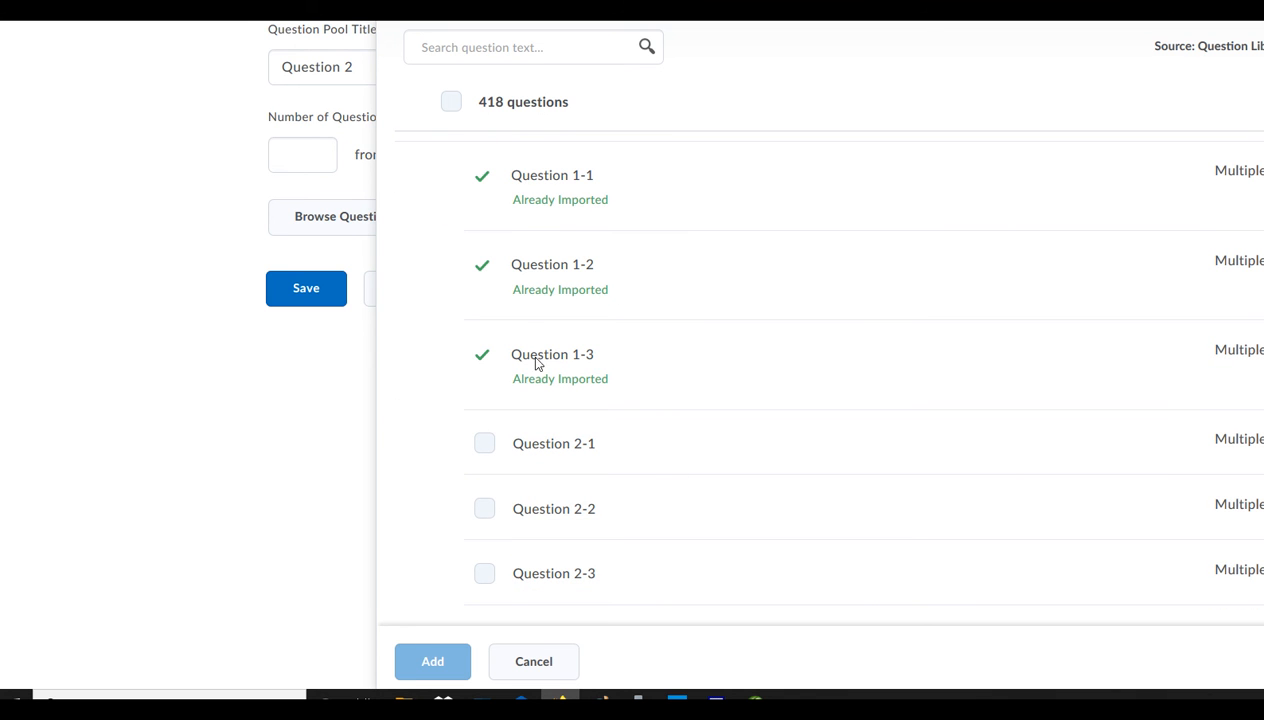
pyautogui.click(484, 444)
pyautogui.click(484, 508)
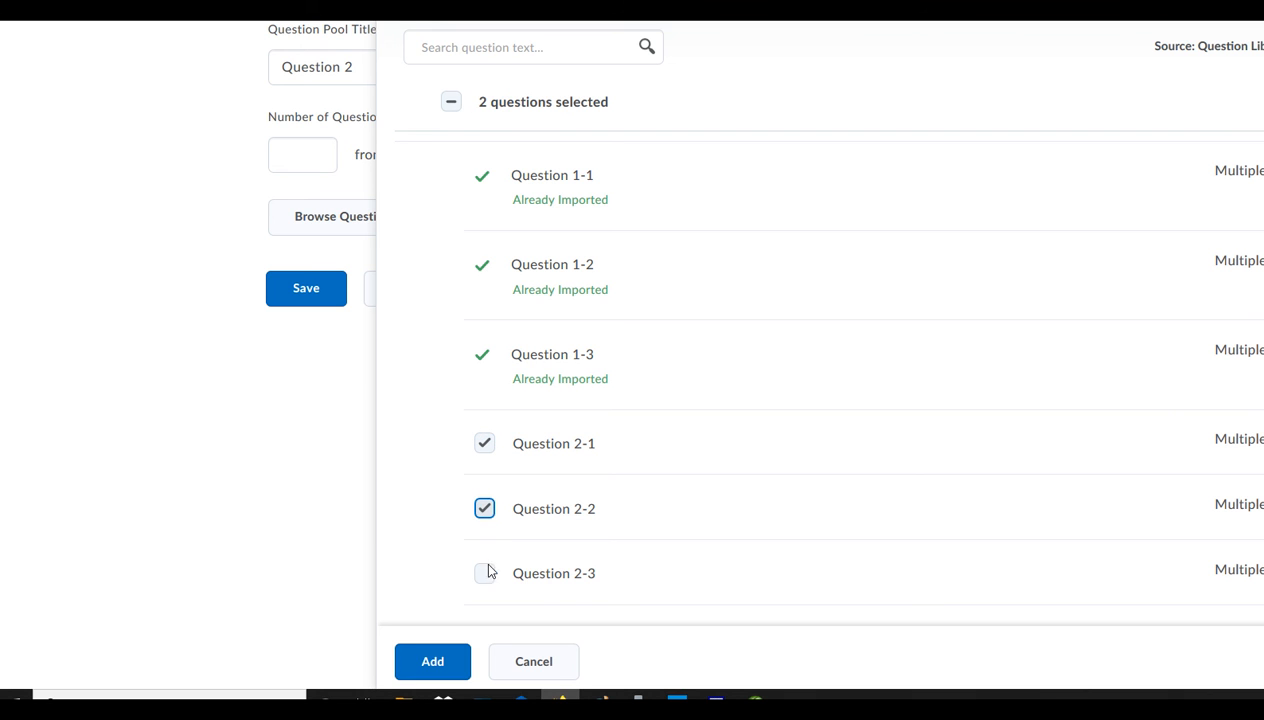
pyautogui.click(485, 575)
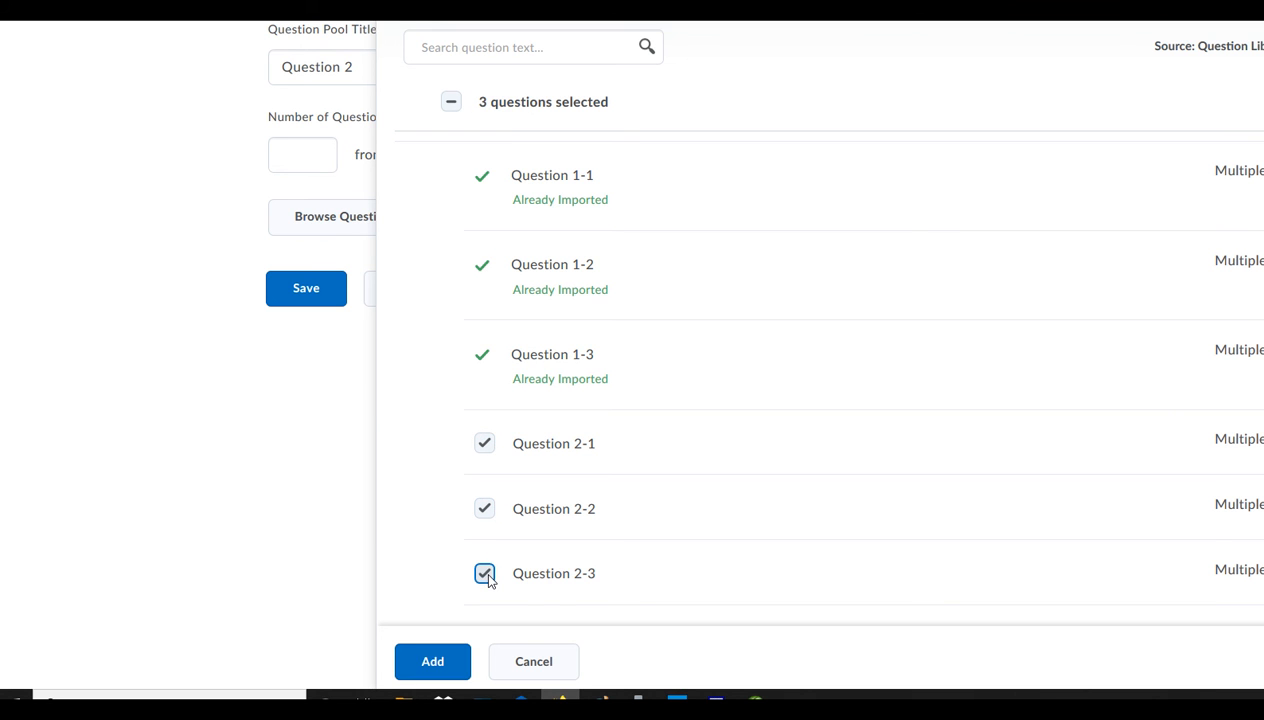
pyautogui.click(432, 662)
# Set the number of questions to select from the Question 2 pool to 1 and save the pool
pyautogui.click(305, 154)
pyautogui.write('1')
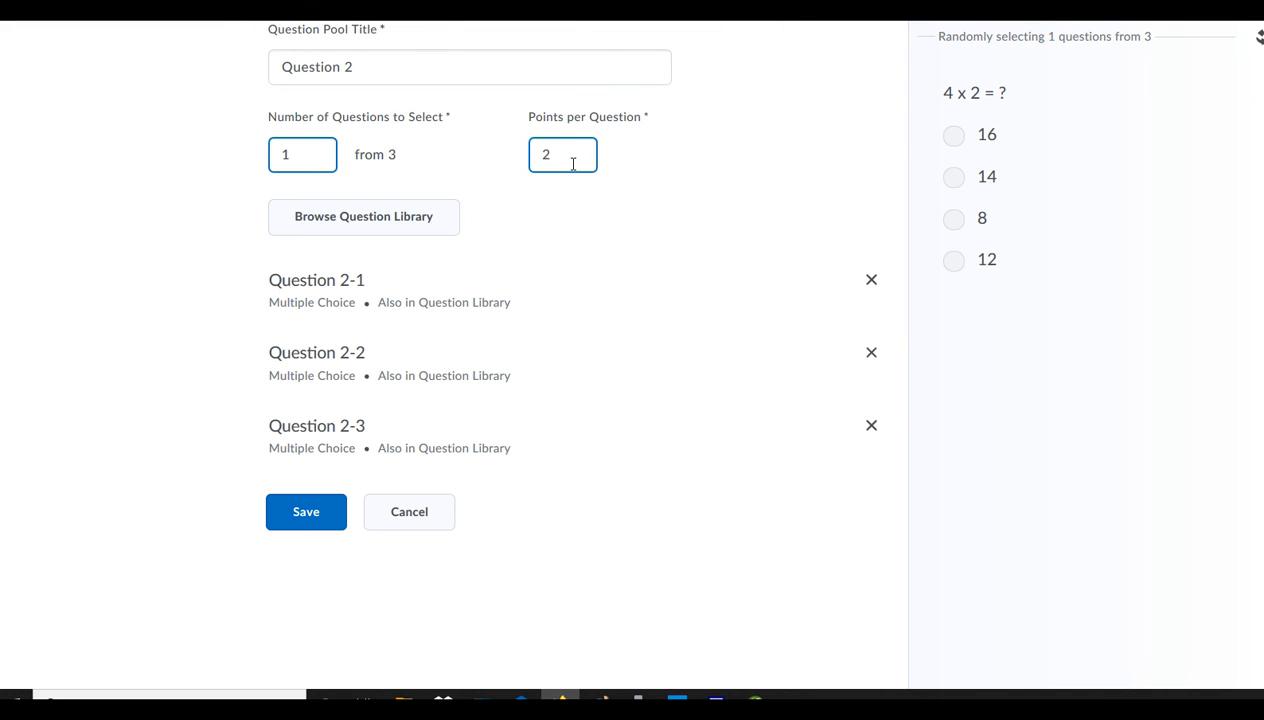
pyautogui.click(308, 514)
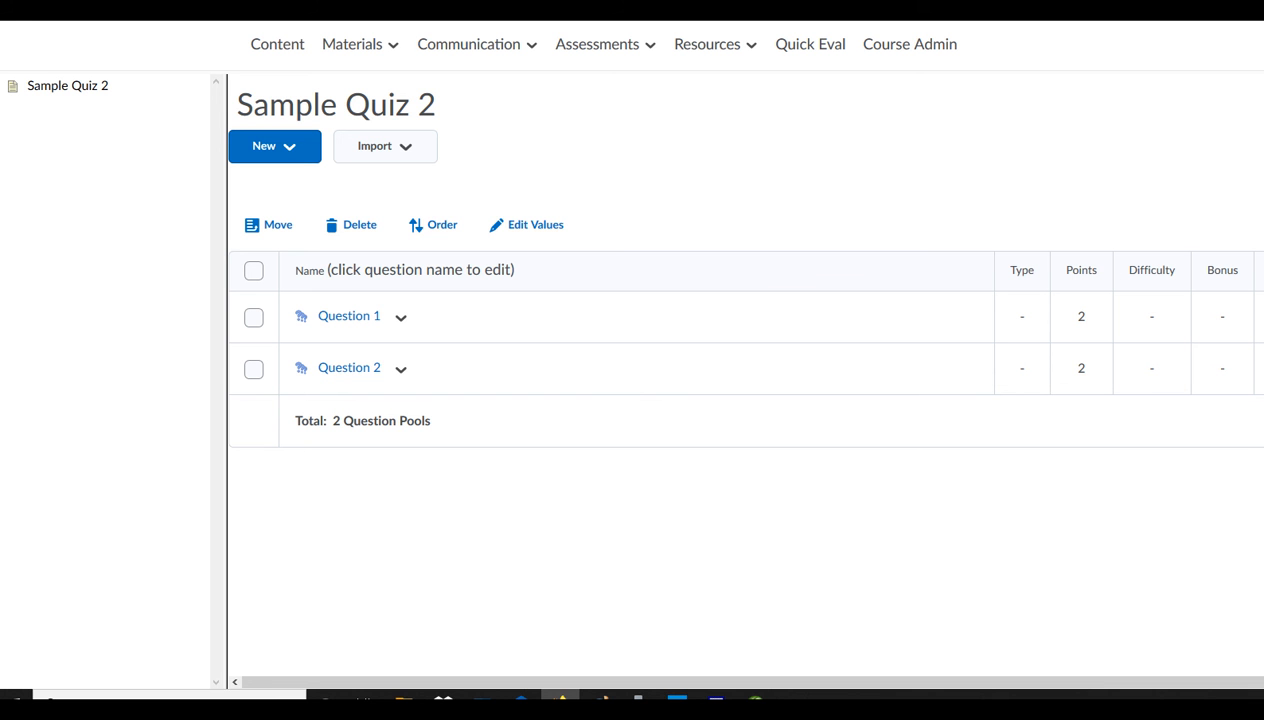
# Leave full screen, finish editing the questions to return to the quiz's properties, and maximize the browser window
pyautogui.press('F11')
pyautogui.moveTo(618, 275); pyautogui.dragTo(713, 645)
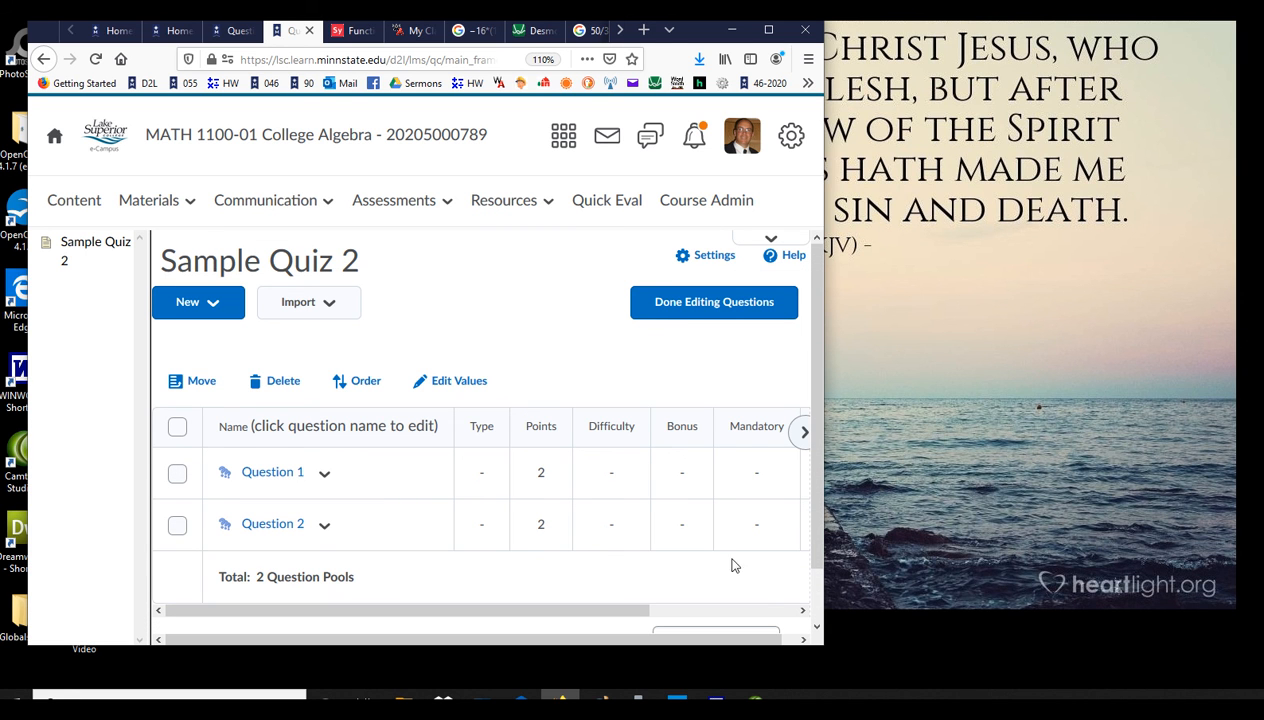
pyautogui.click(688, 313)
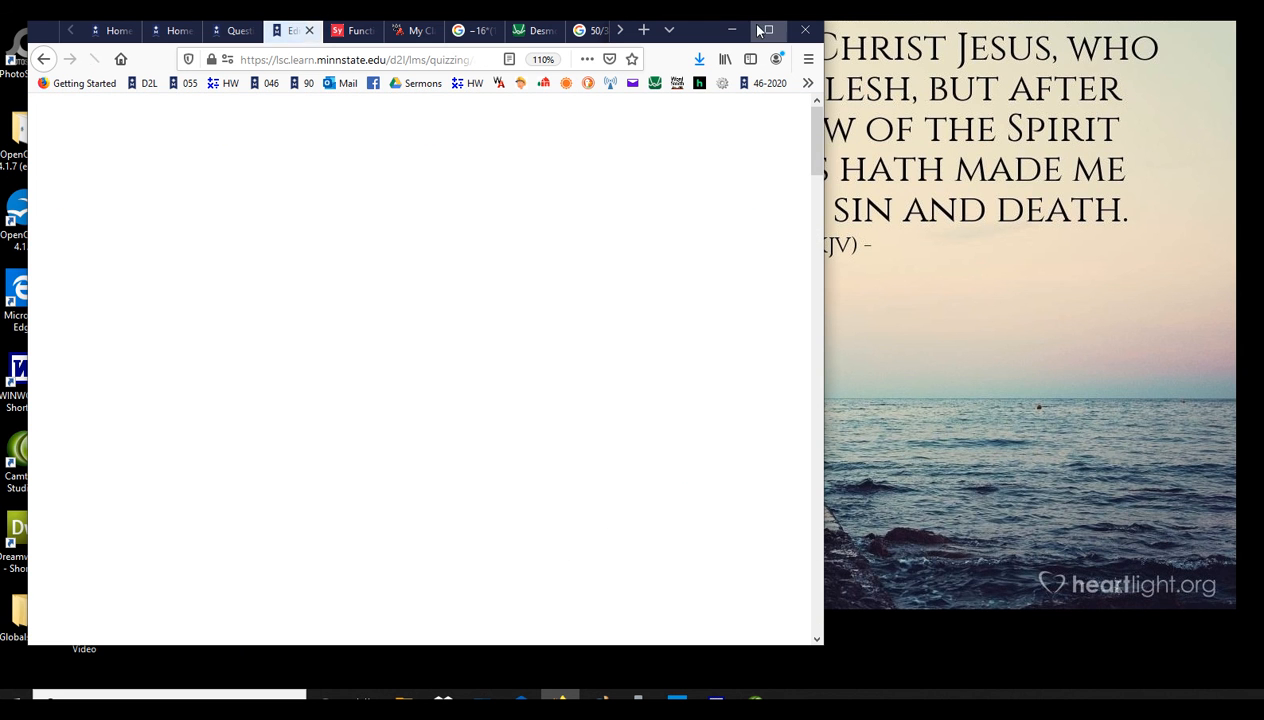
pyautogui.click(770, 35)
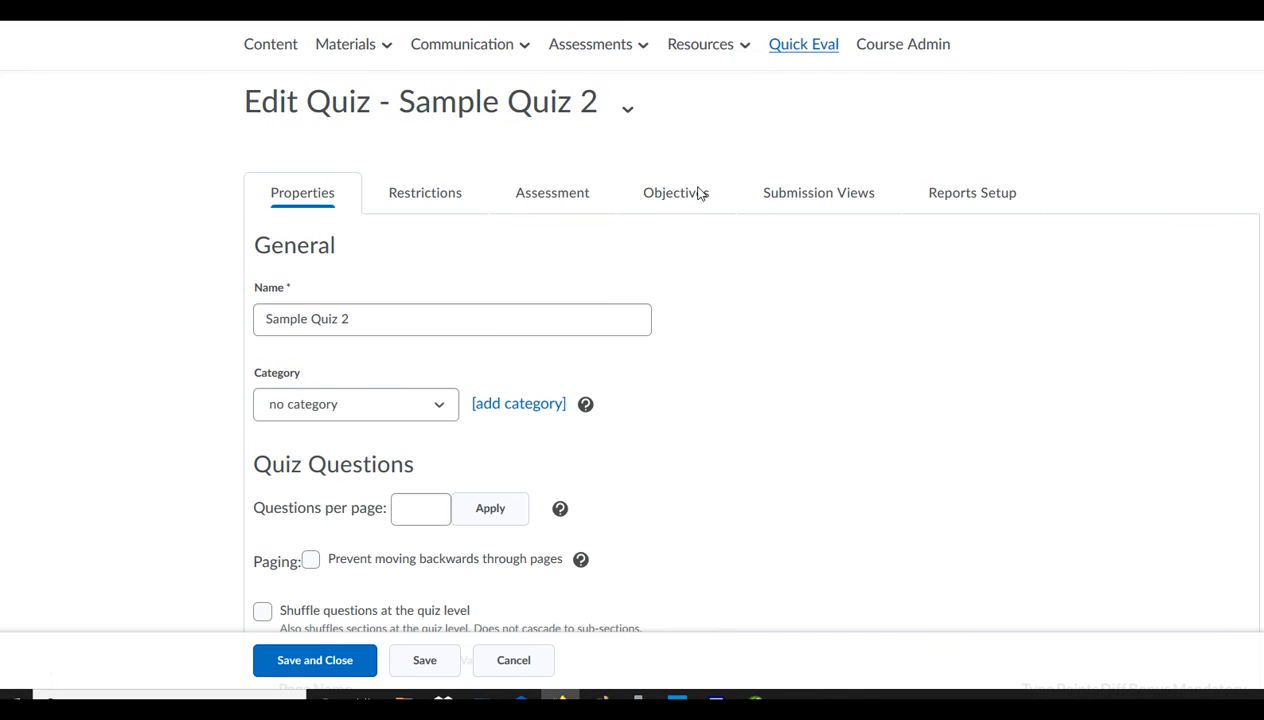
# Review the two question pools in the quiz's question list, and save and close the quiz
pyautogui.scroll(-1, 1000, 390)
pyautogui.scroll(-5, 1022, 396)
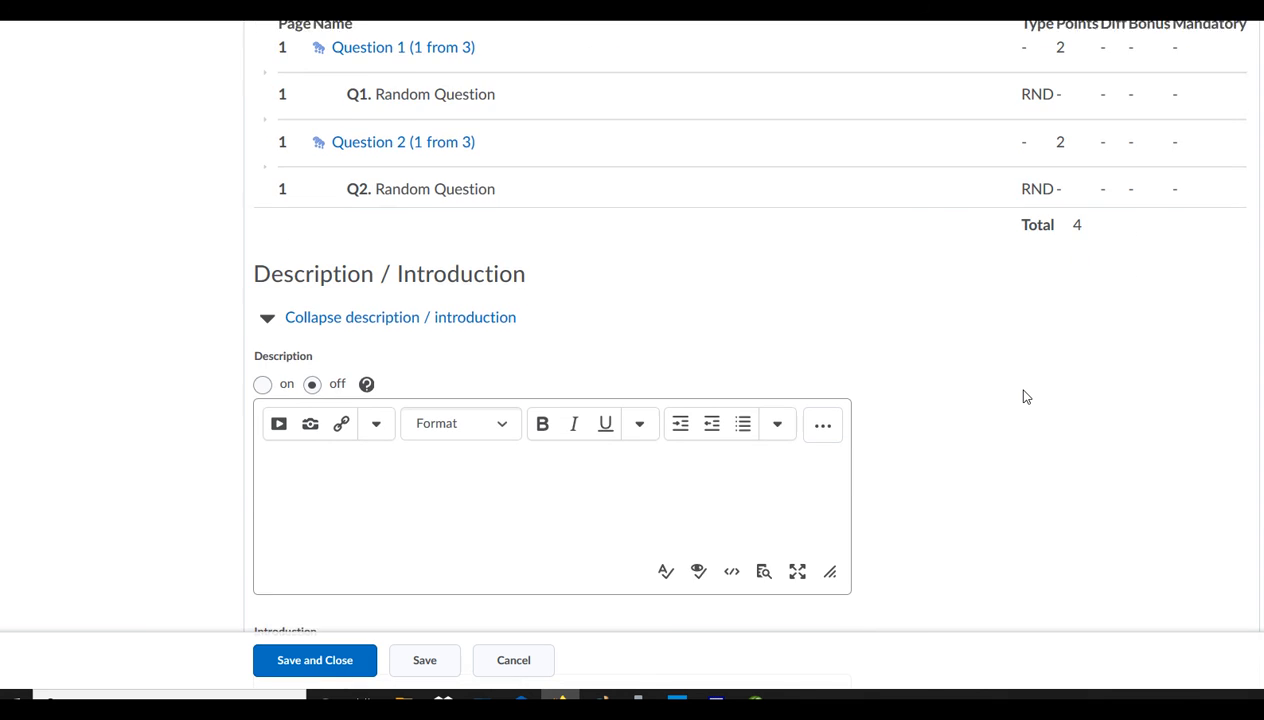
pyautogui.scroll(2, 1026, 396)
pyautogui.scroll(1, 1027, 396)
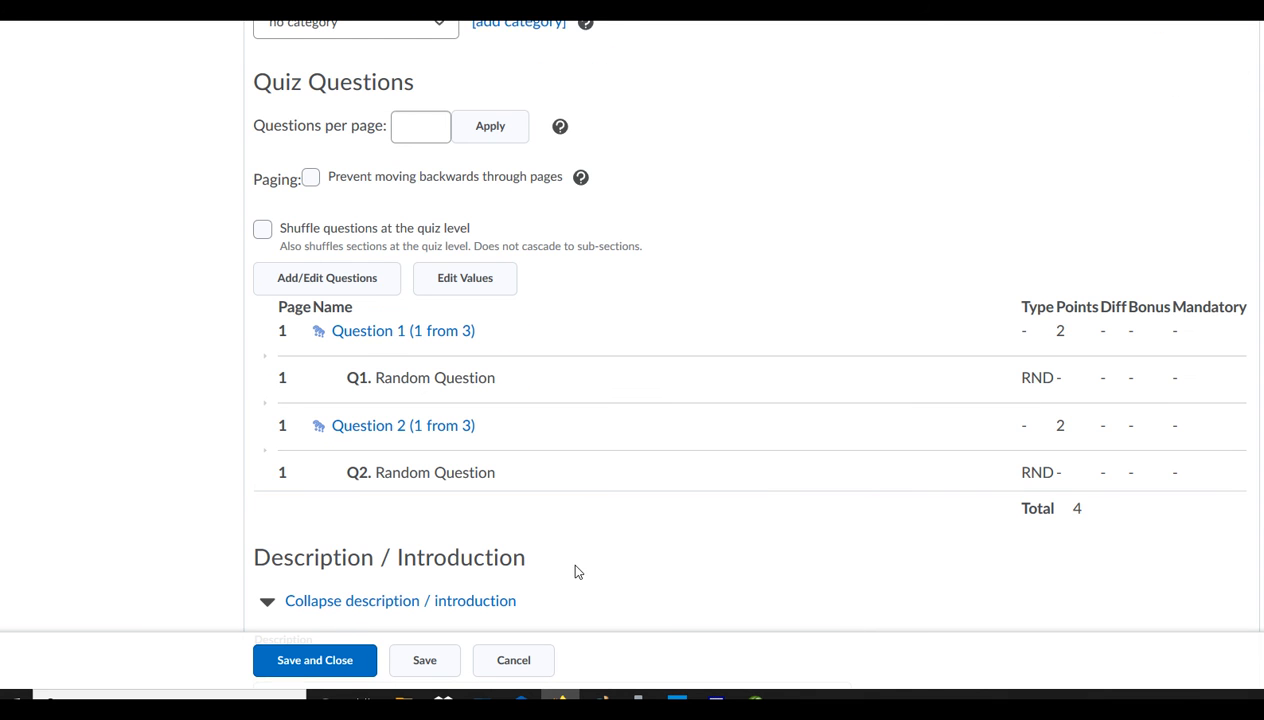
pyautogui.click(310, 661)
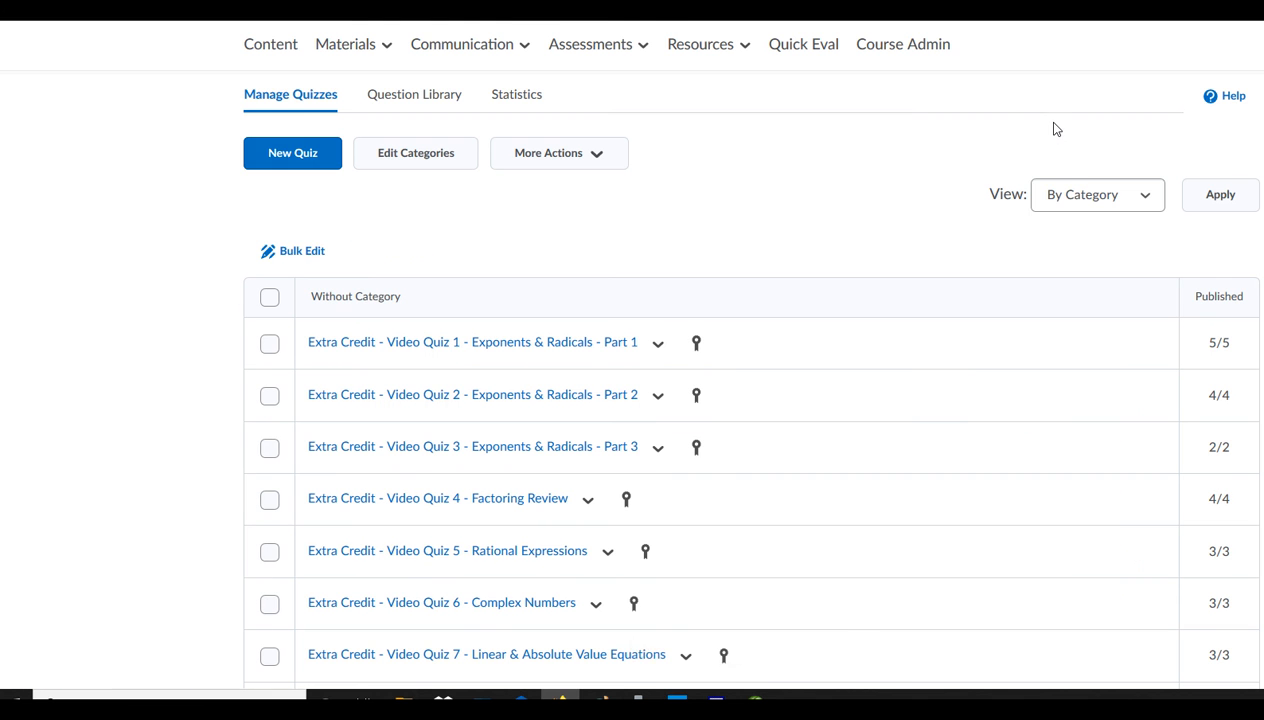
# Open the preview of Sample Quiz 2 from the quiz list and start the quiz attempt
pyautogui.scroll(-13, 750, 400)
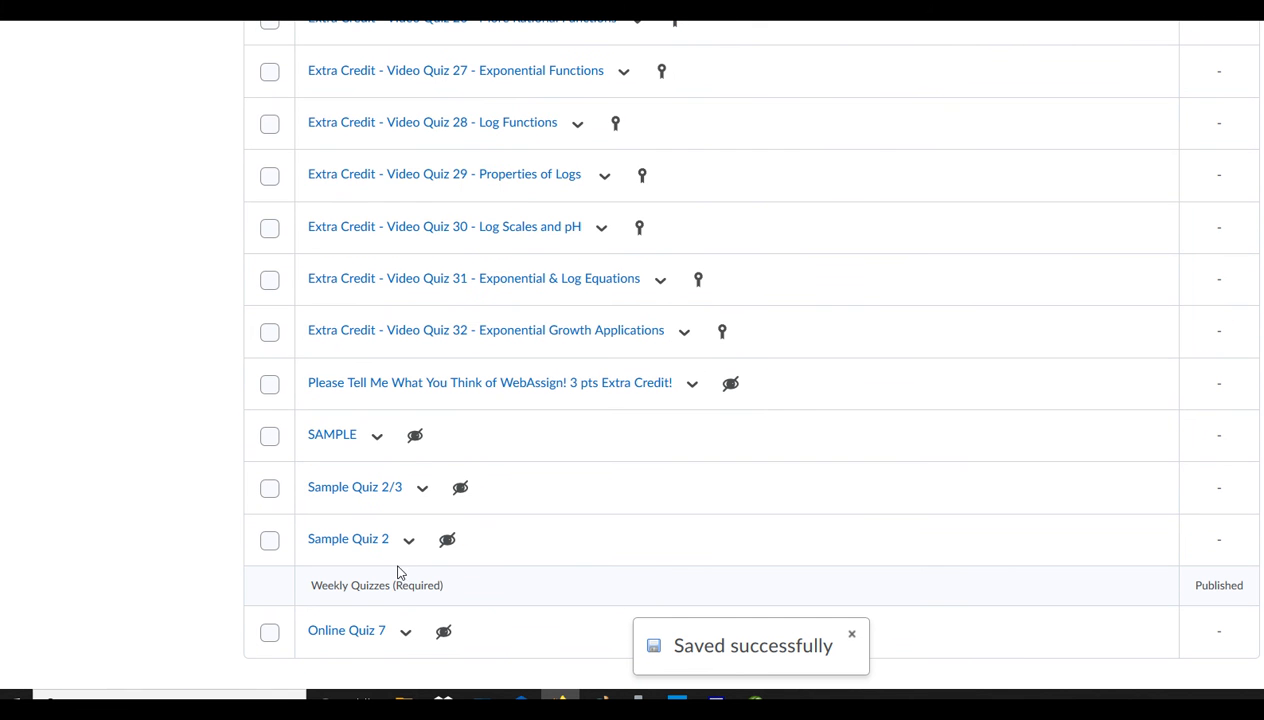
pyautogui.click(407, 544)
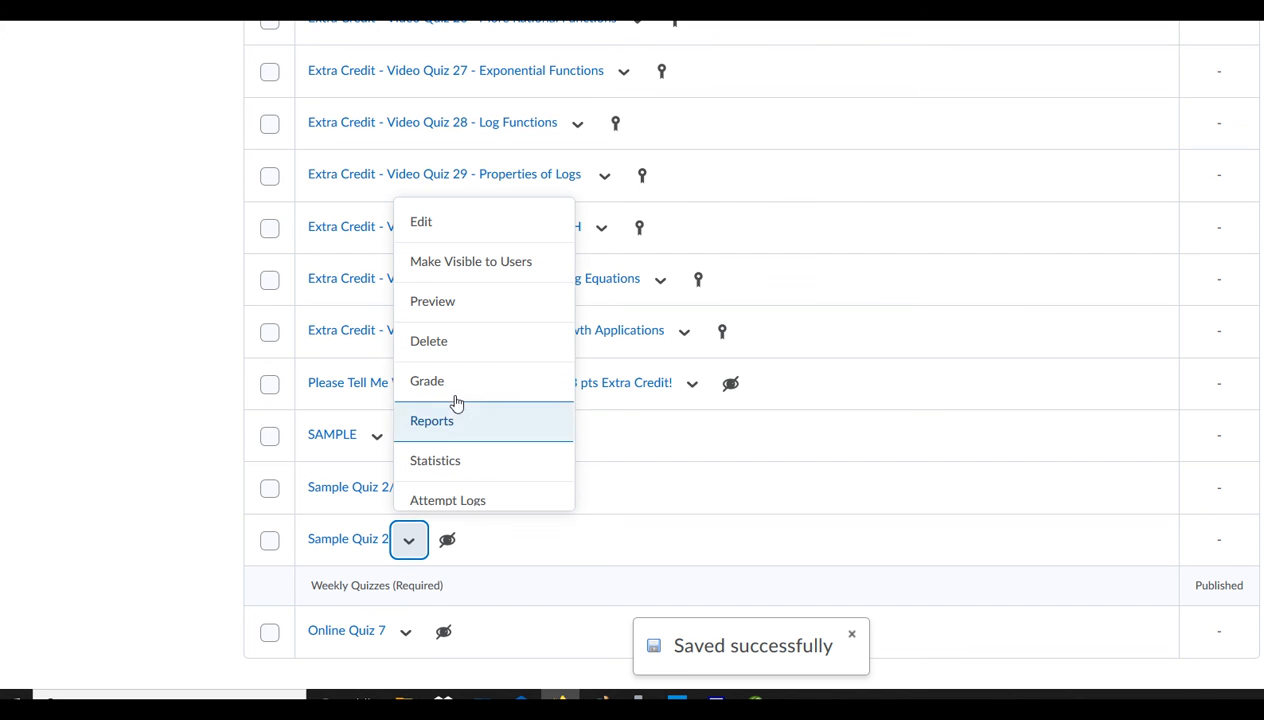
pyautogui.click(435, 304)
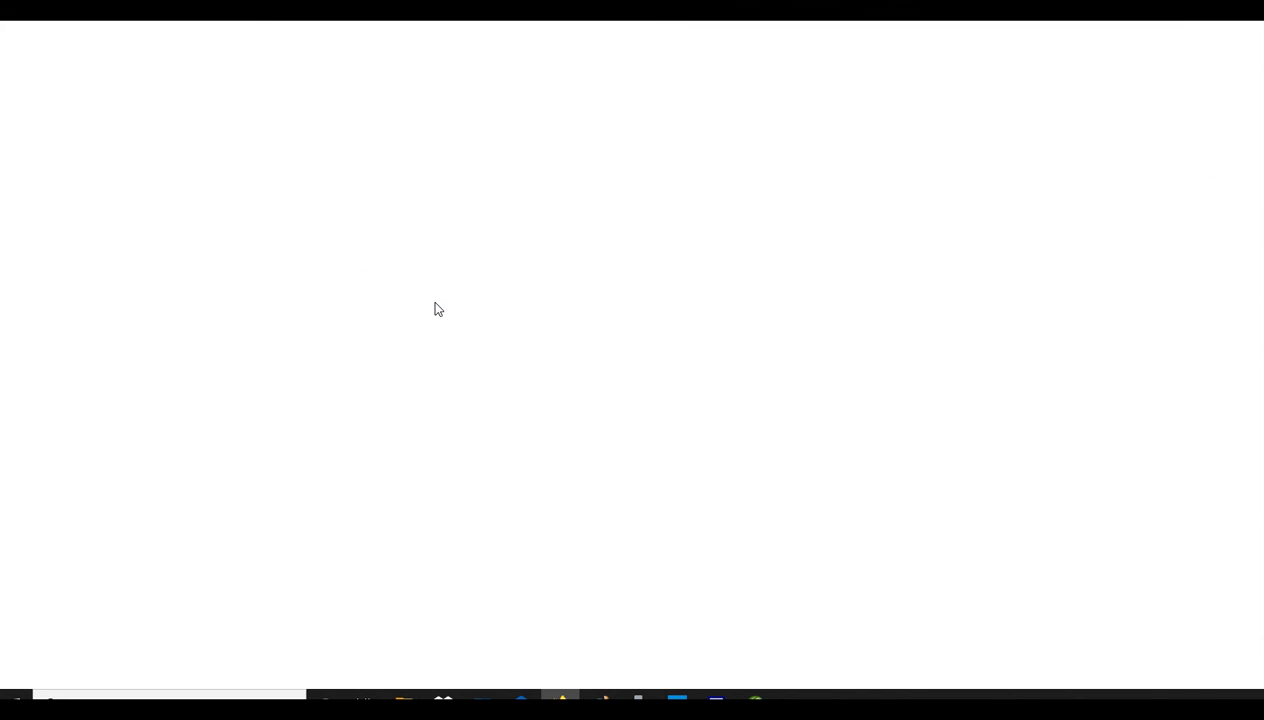
pyautogui.click(297, 656)
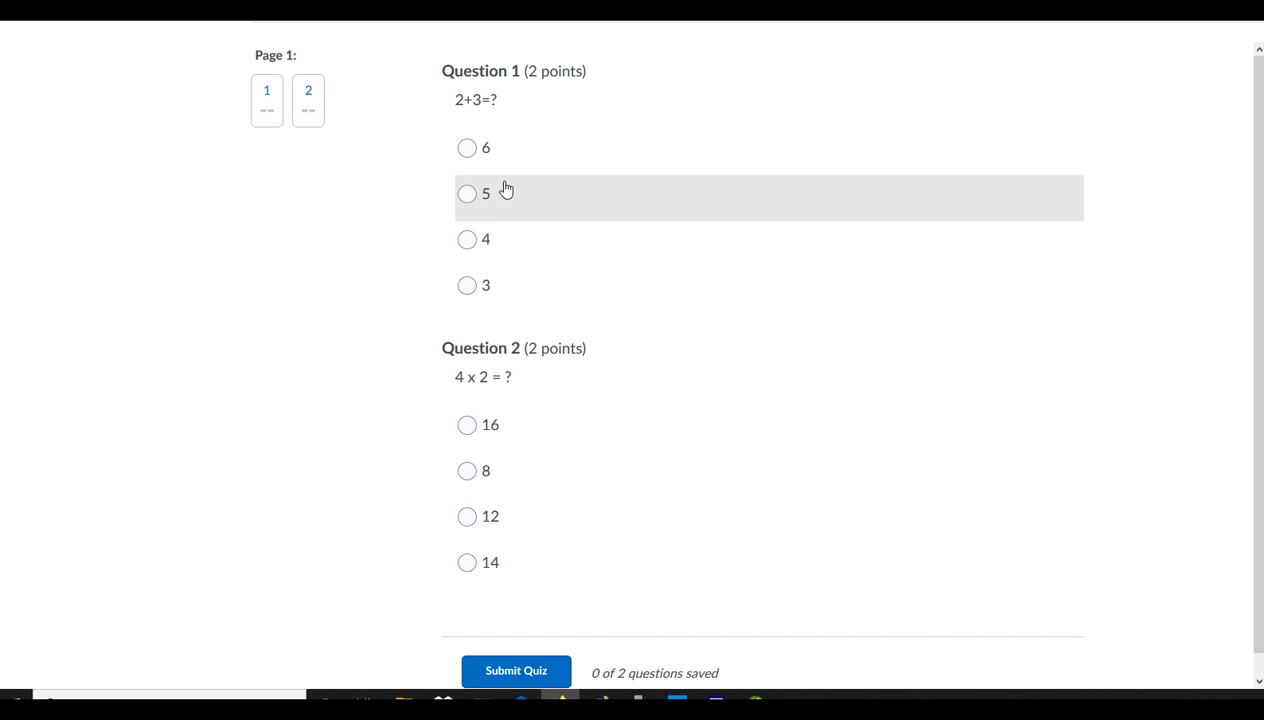
# Answer the preview's Question 1 with 5 and Question 2 with 8, and submit the quiz
pyautogui.click(466, 196)
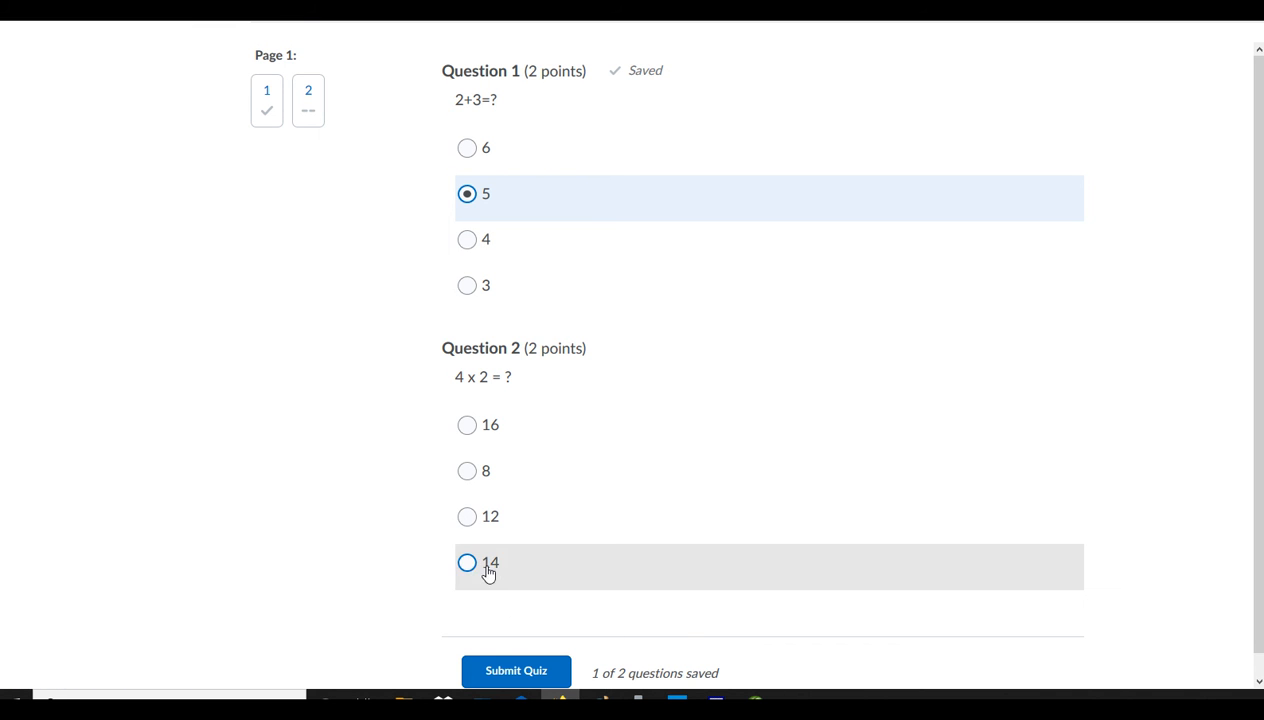
pyautogui.click(468, 482)
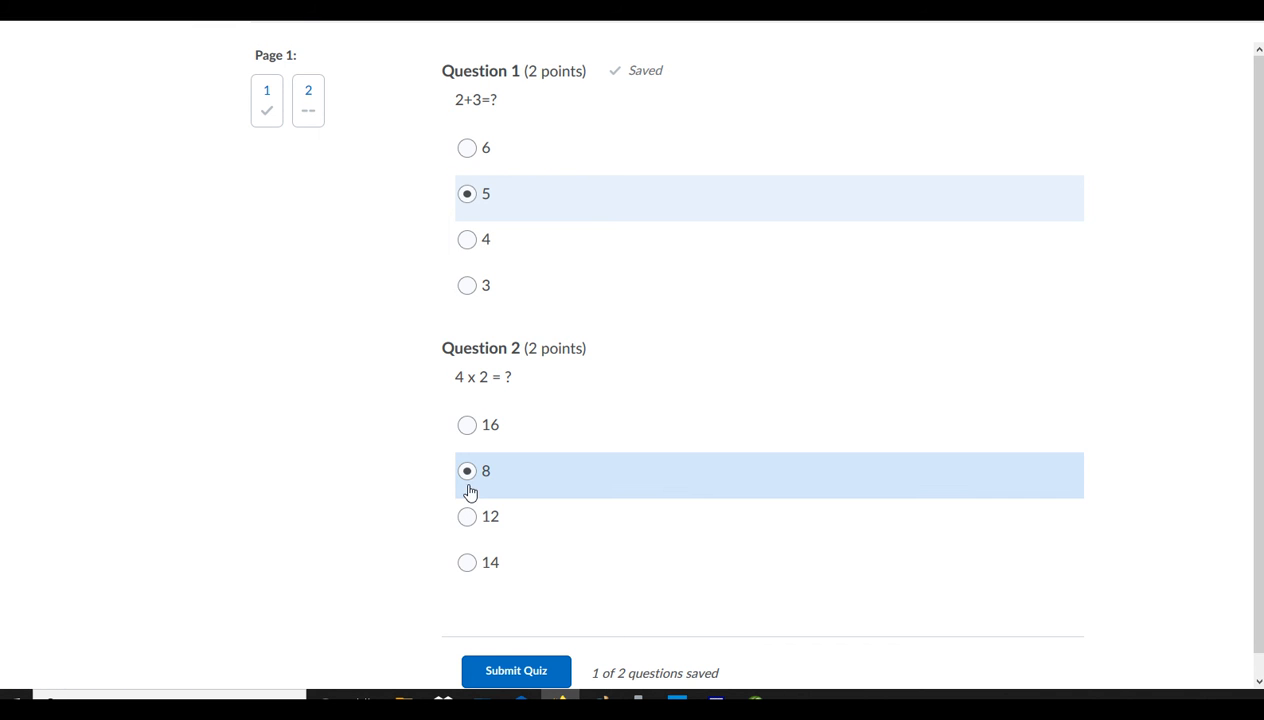
pyautogui.click(522, 674)
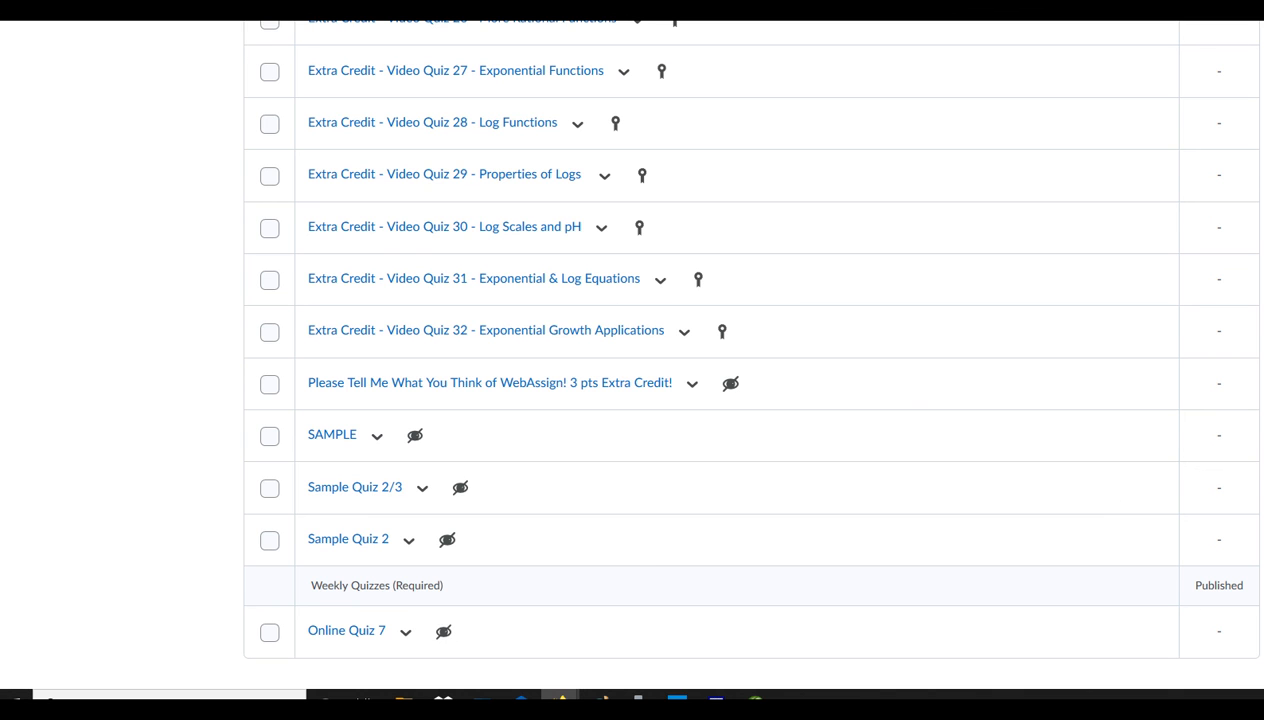
# Open Sample Quiz 2 for editing and look over its general, paging and question settings
pyautogui.click(325, 545)
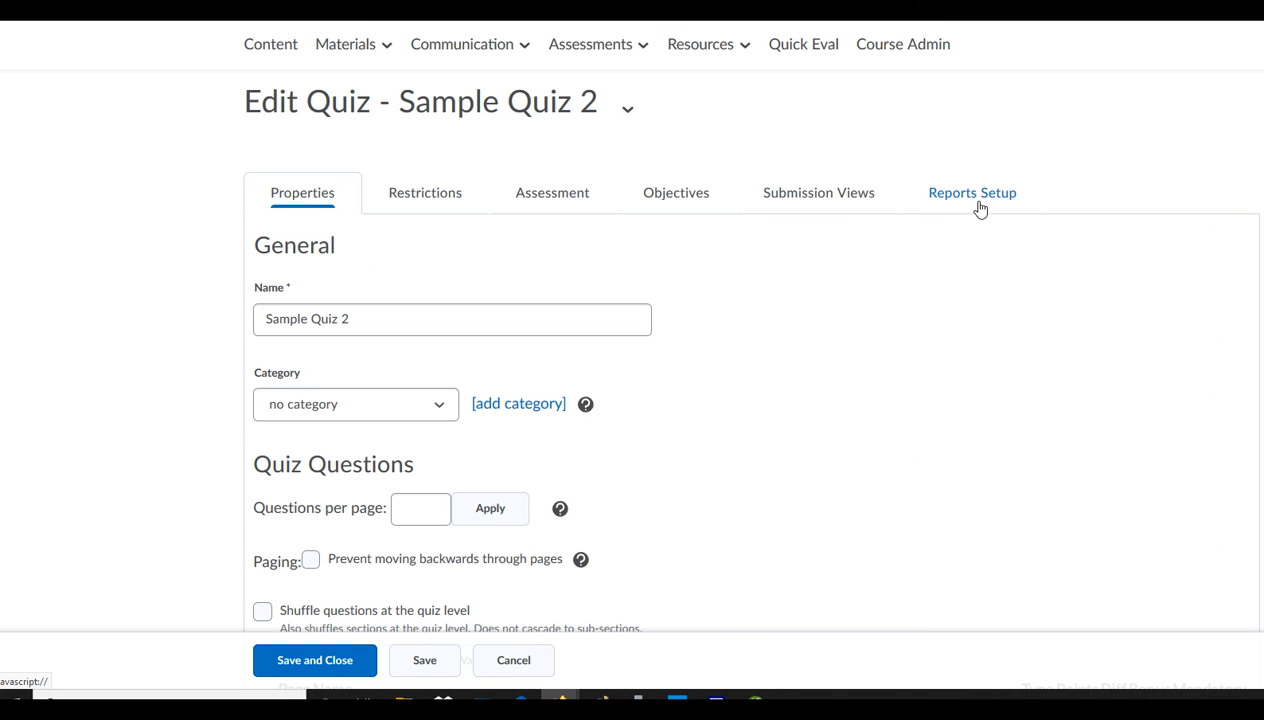
pyautogui.scroll(-3, 716, 398)
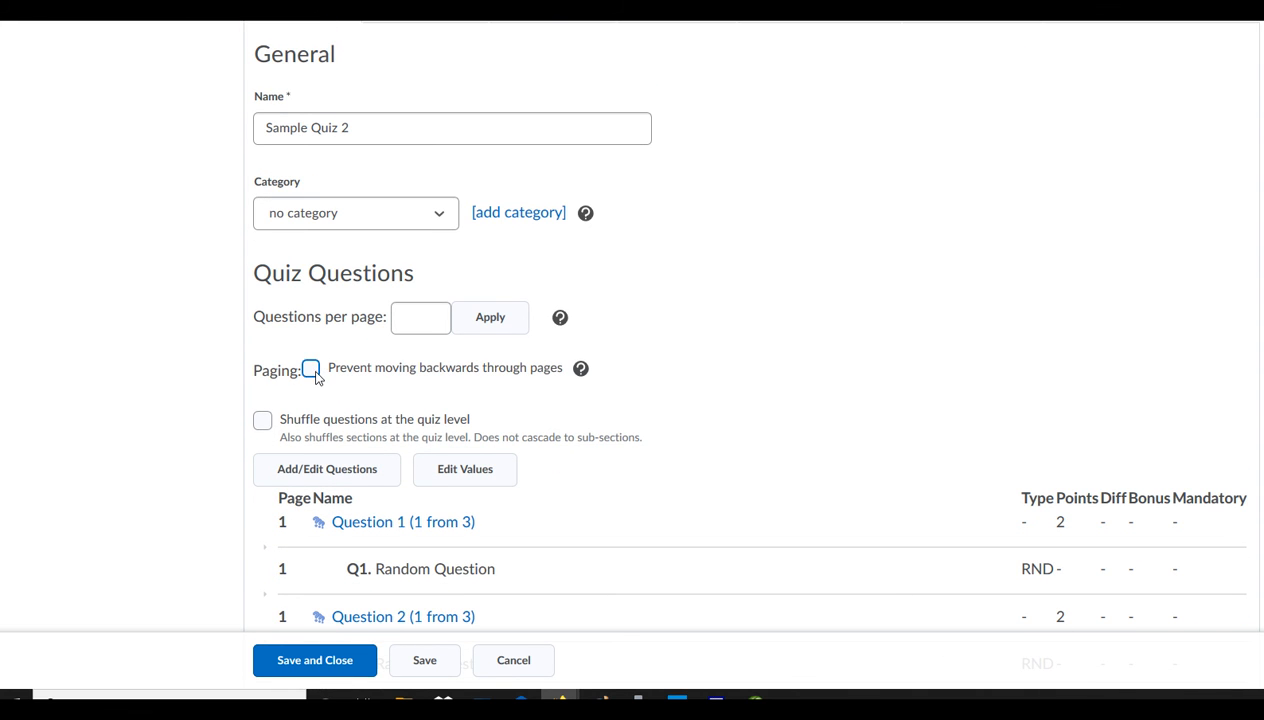
pyautogui.scroll(3, 698, 385)
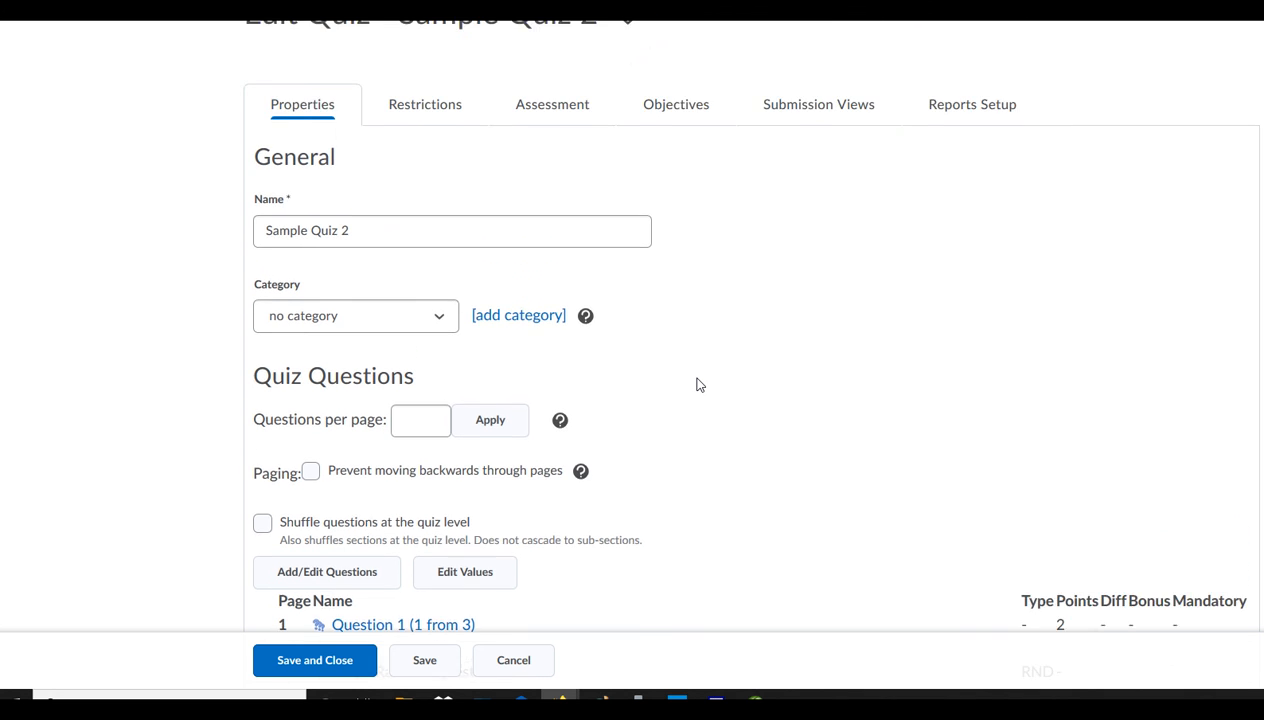
pyautogui.scroll(-3, 698, 385)
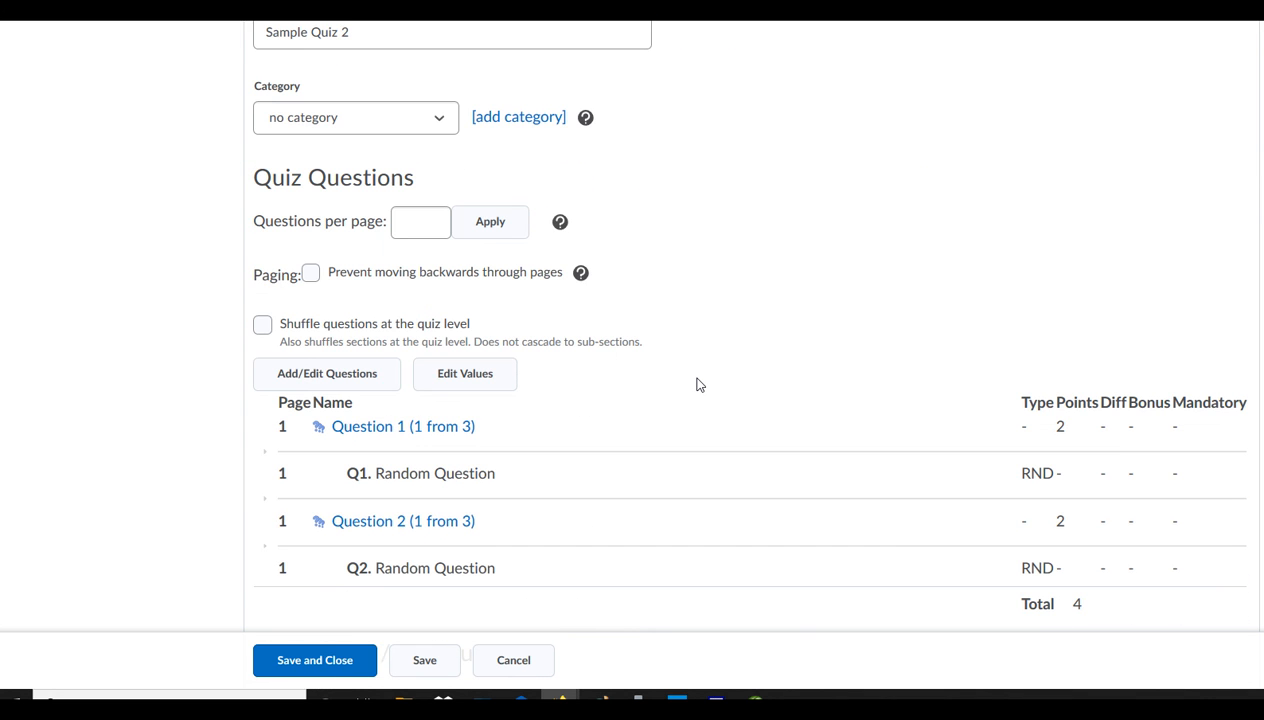
pyautogui.scroll(3, 698, 385)
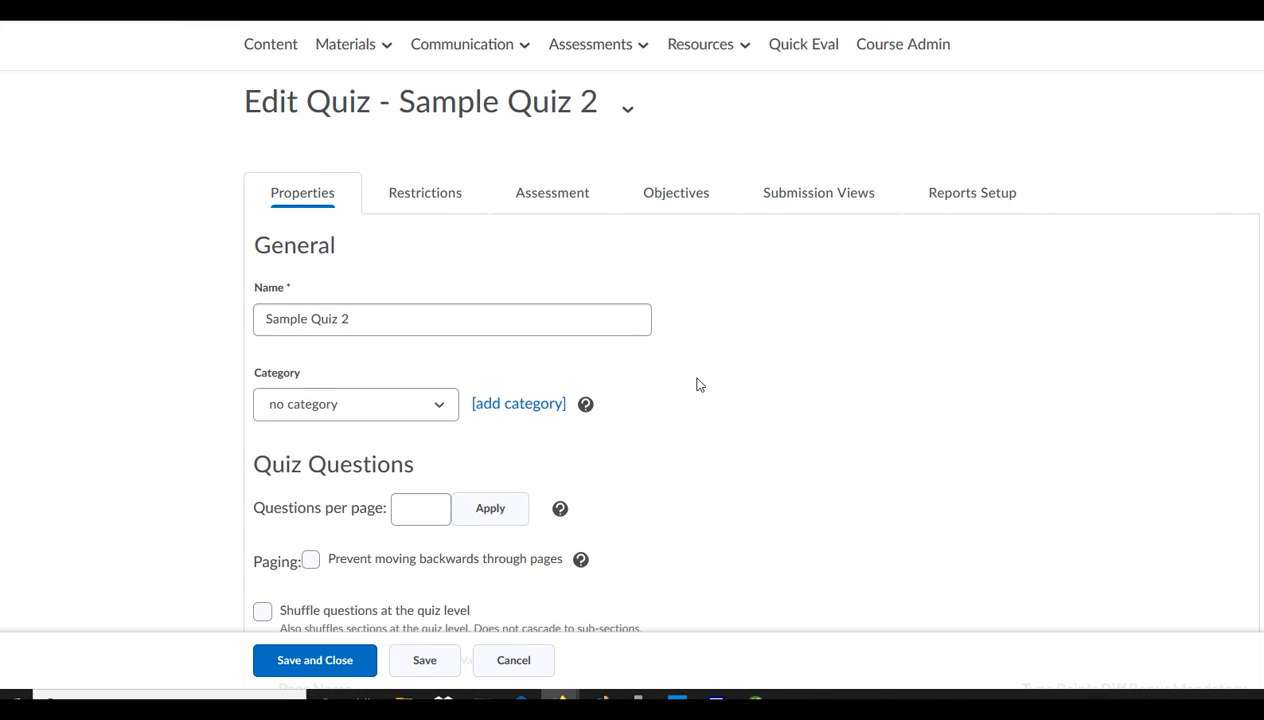
pyautogui.click(413, 510)
# Examine the quiz's restrictions, including visibility, due date, availability dates, release conditions and password
pyautogui.click(419, 200)
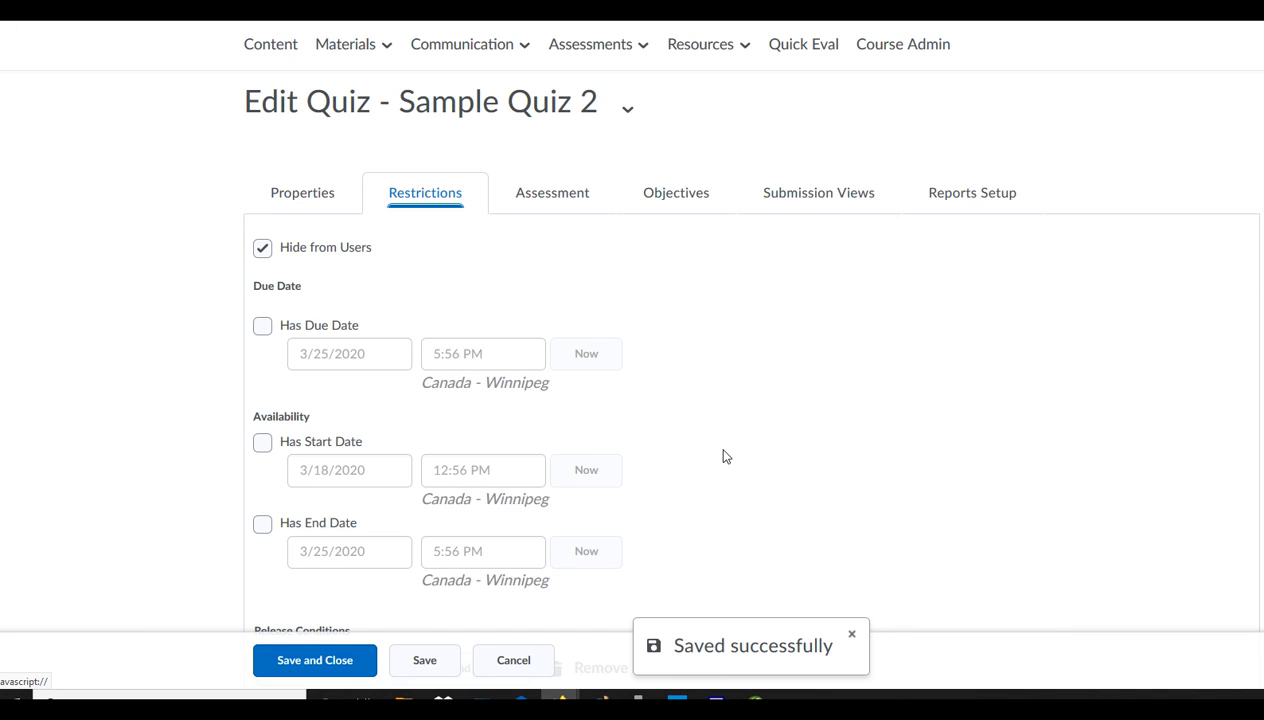
pyautogui.scroll(-1, 725, 456)
pyautogui.scroll(-2, 728, 456)
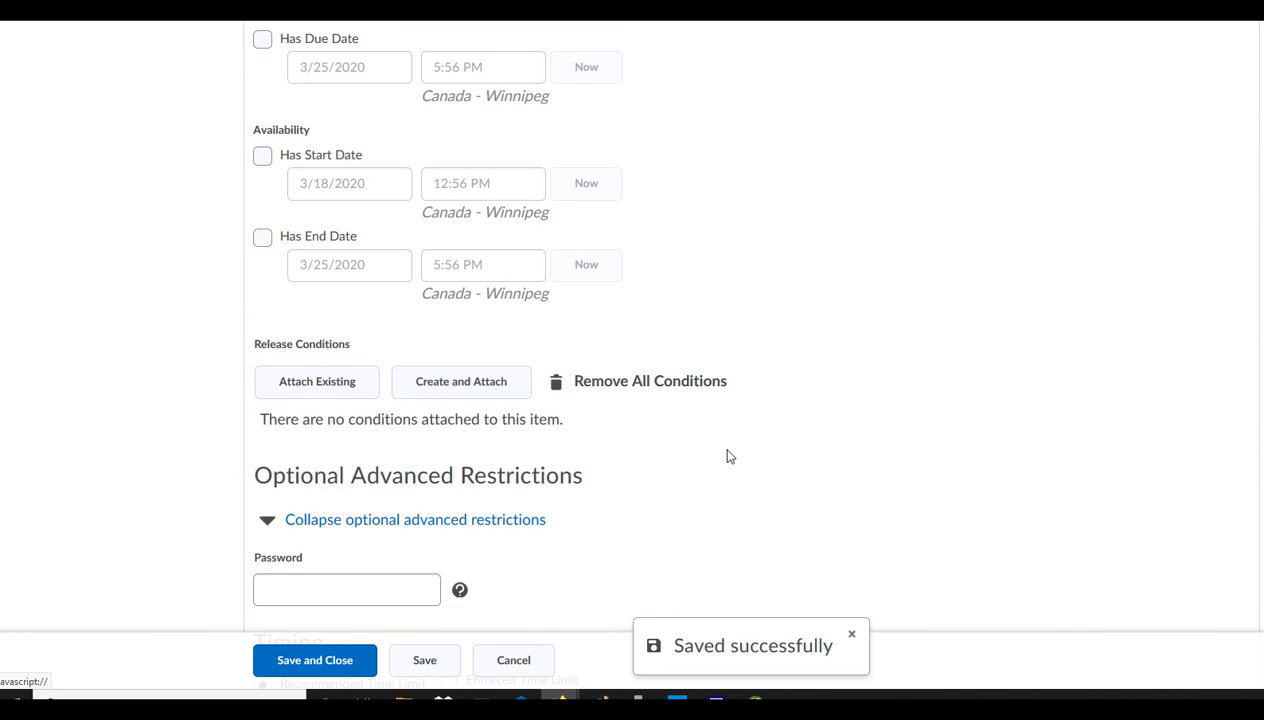
pyautogui.scroll(3, 728, 456)
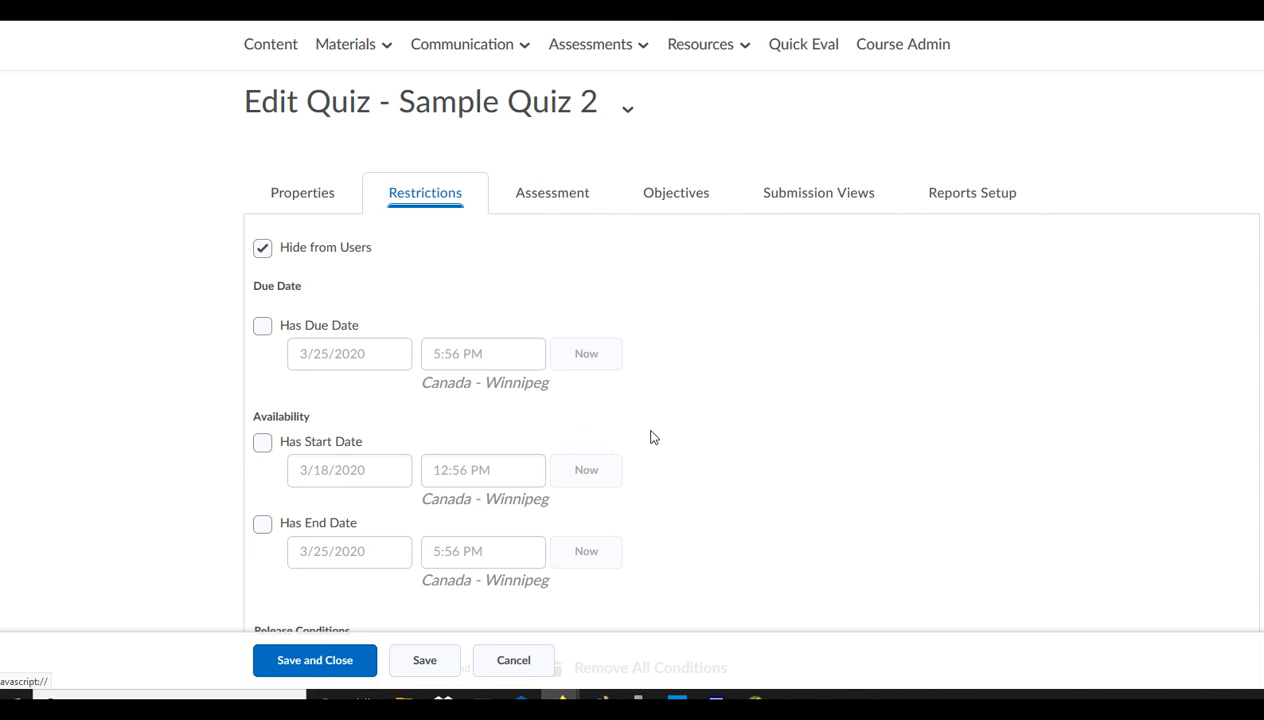
# Examine the quiz's assessment settings for automatic grading, grade item and automatic export to grades
pyautogui.click(545, 198)
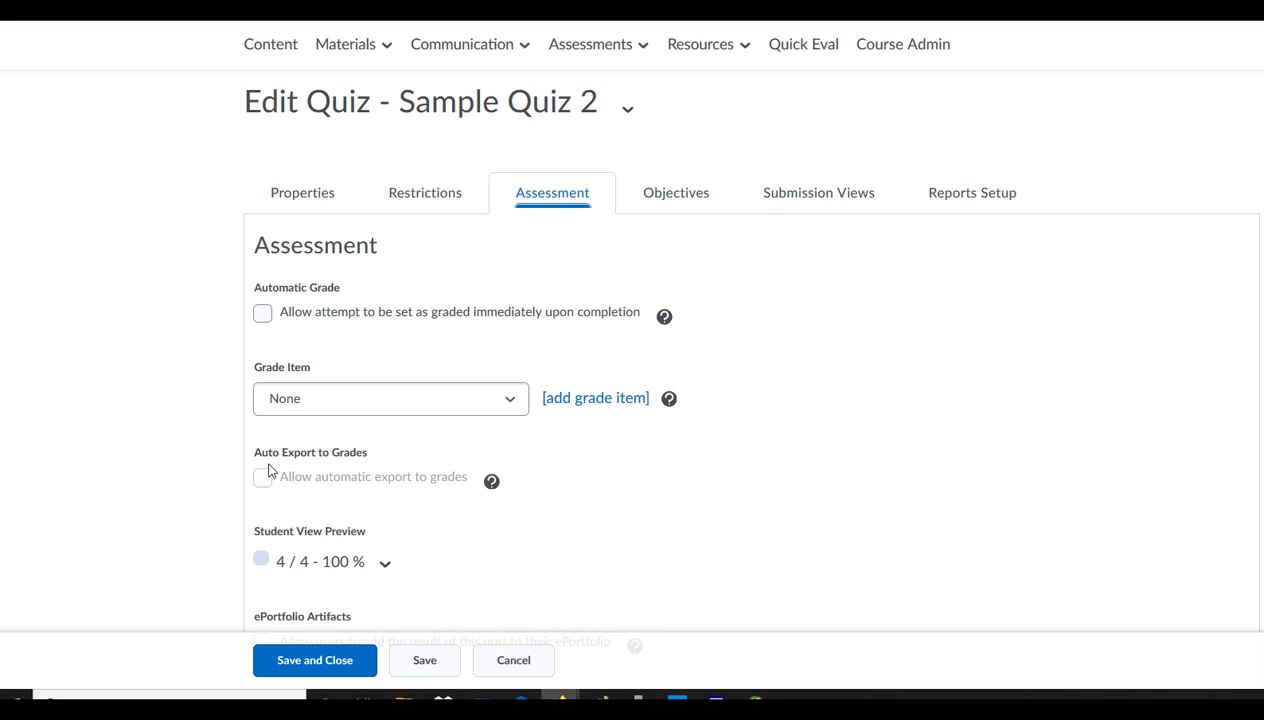
pyautogui.moveTo(248, 443); pyautogui.dragTo(409, 490)
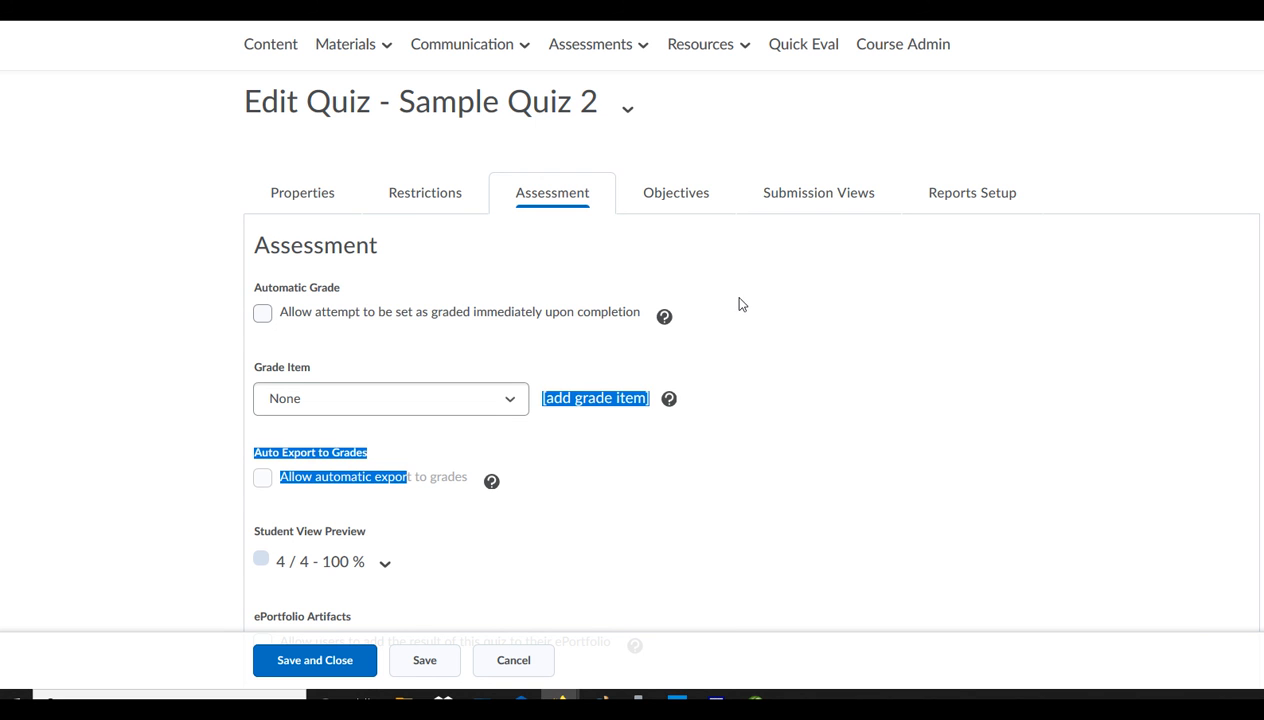
pyautogui.click(835, 258)
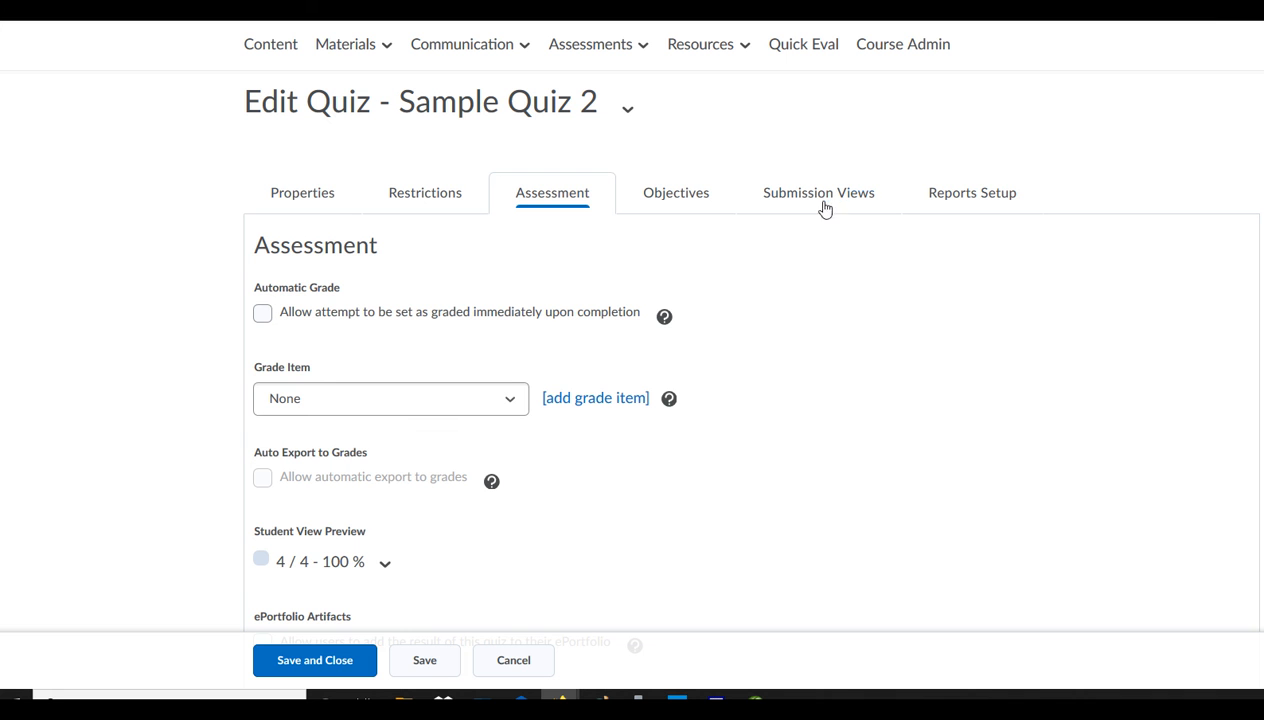
# Switch to the browser window with the D2L support page and highlight its web address
pyautogui.hotkey('alt', 'Tab')
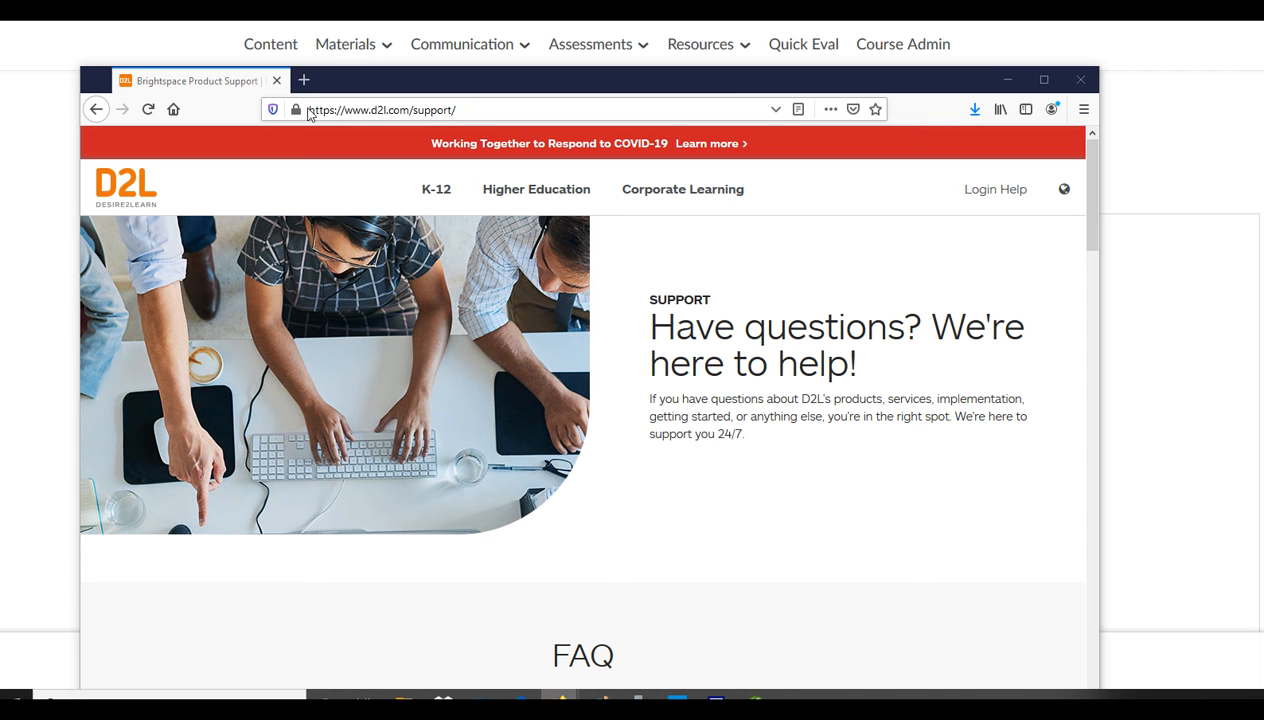
pyautogui.moveTo(310, 111); pyautogui.dragTo(456, 110)
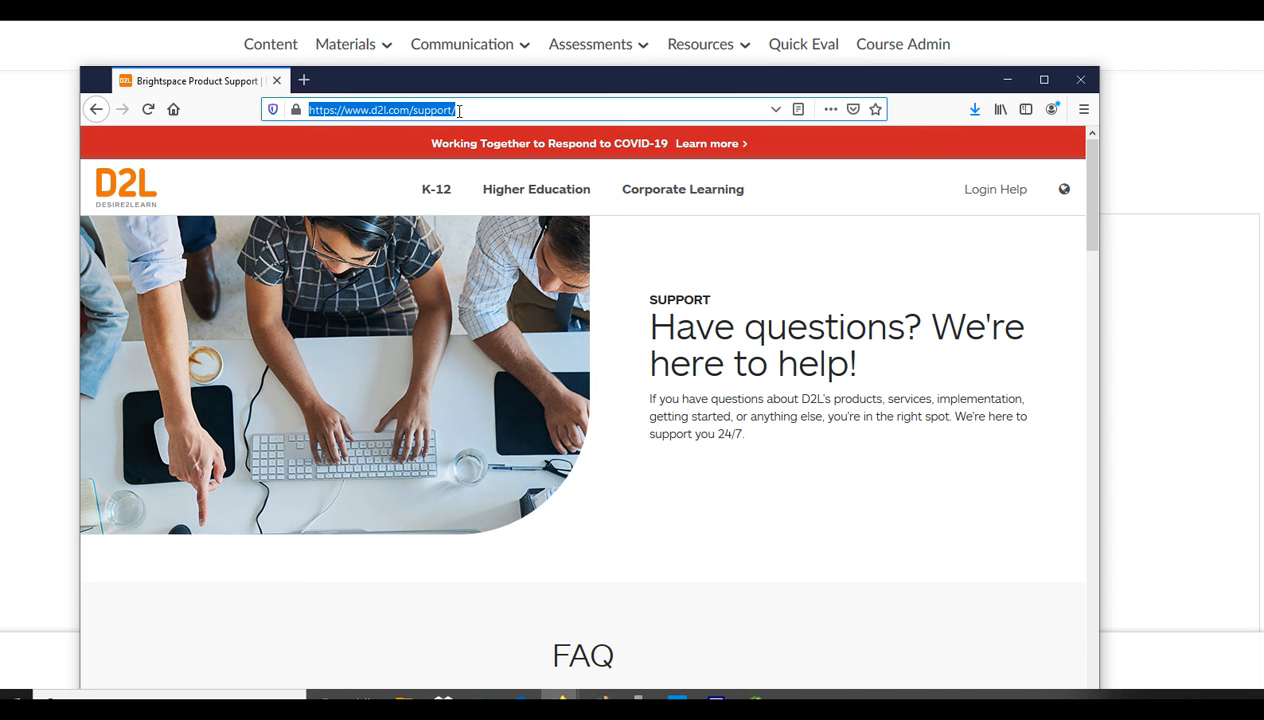